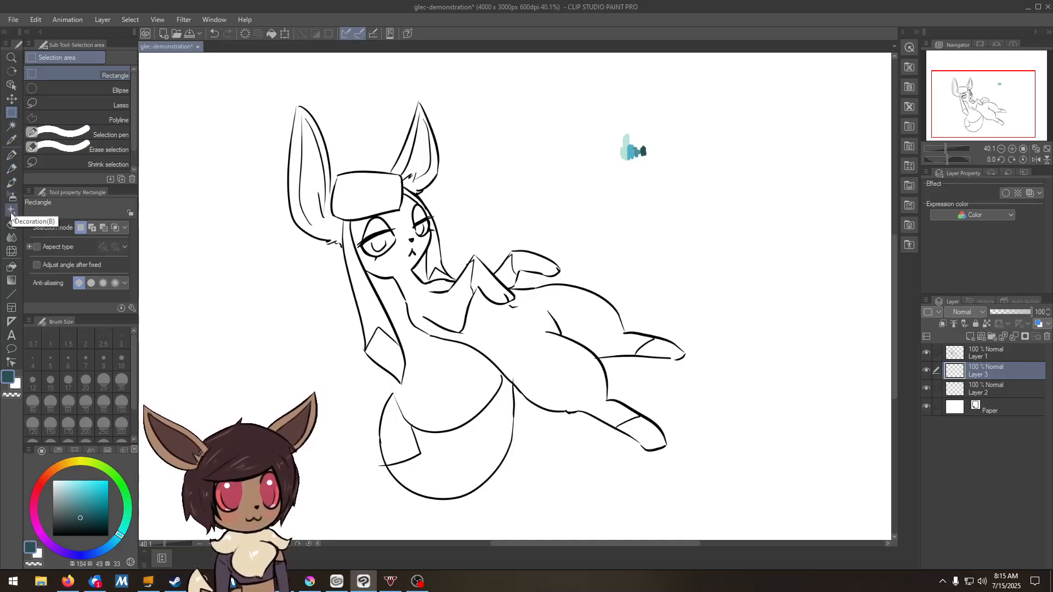
- Choose the Fill tool, compare its reference-based variants, and settle on the Enclose and fill sub tool
click(12, 268)
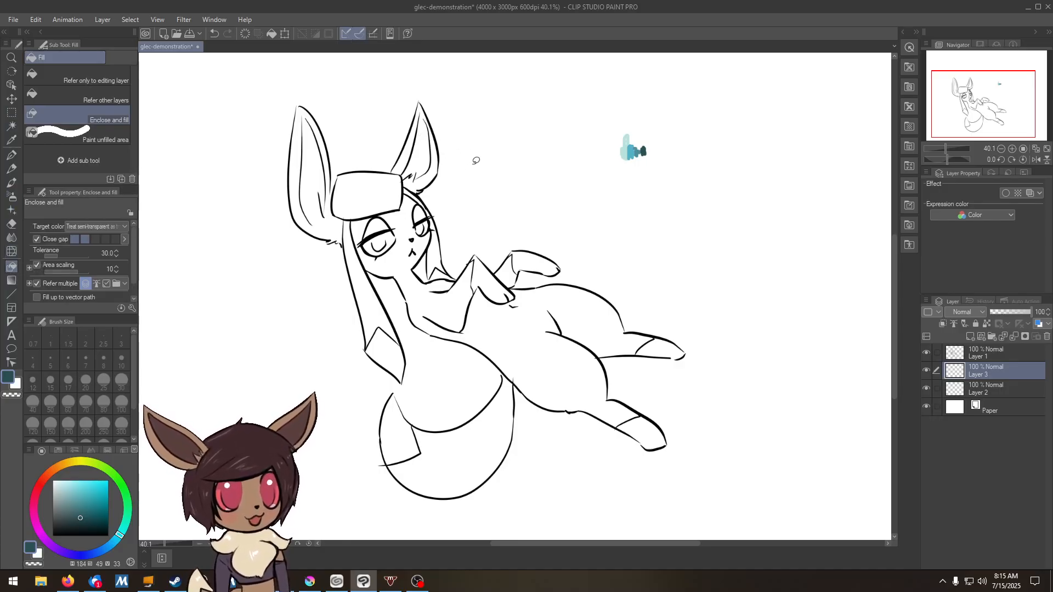
key(g)
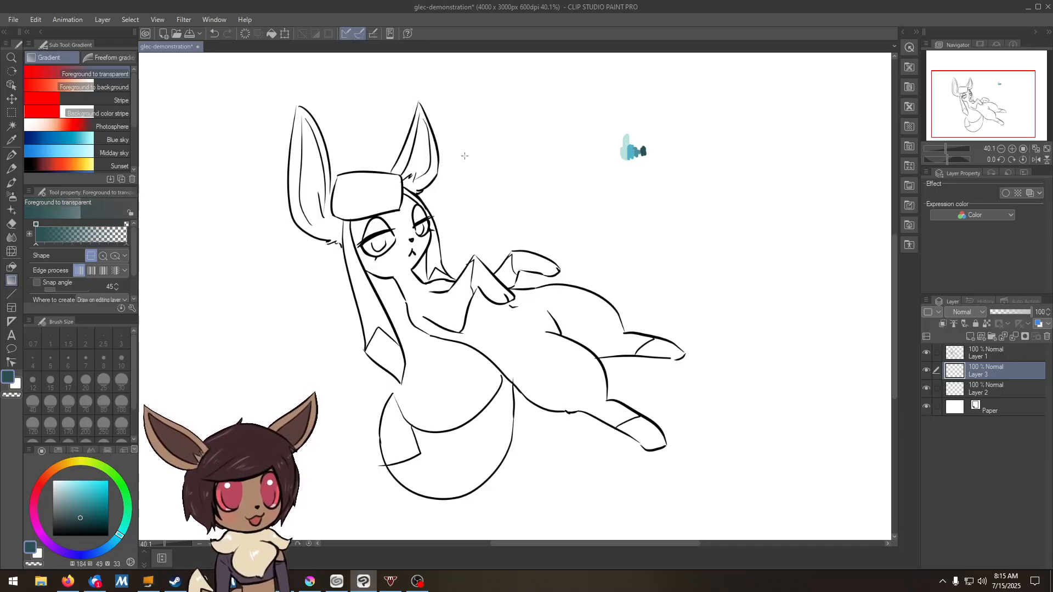
key(g)
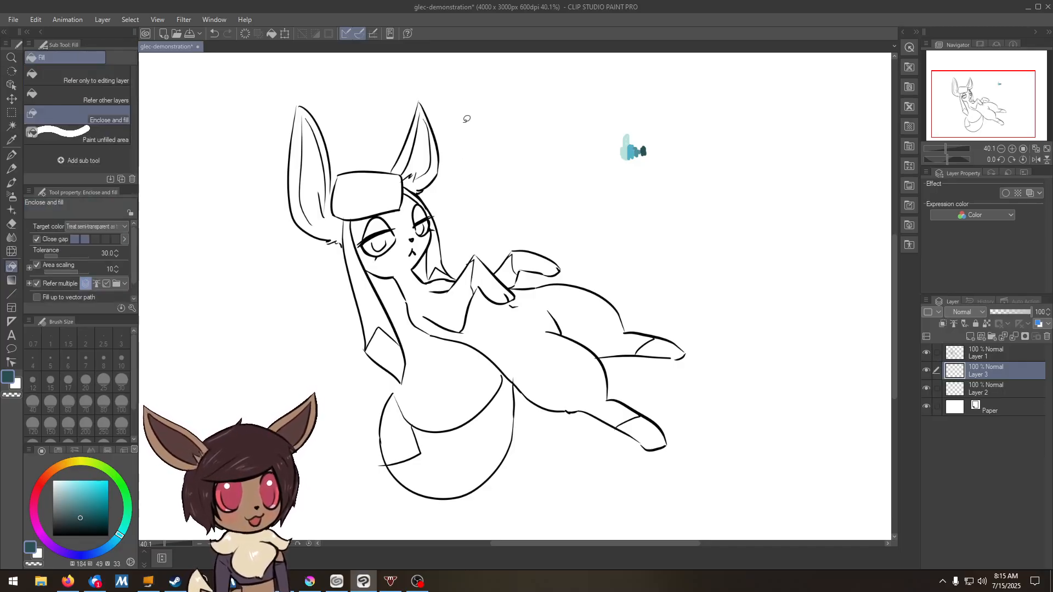
click(61, 77)
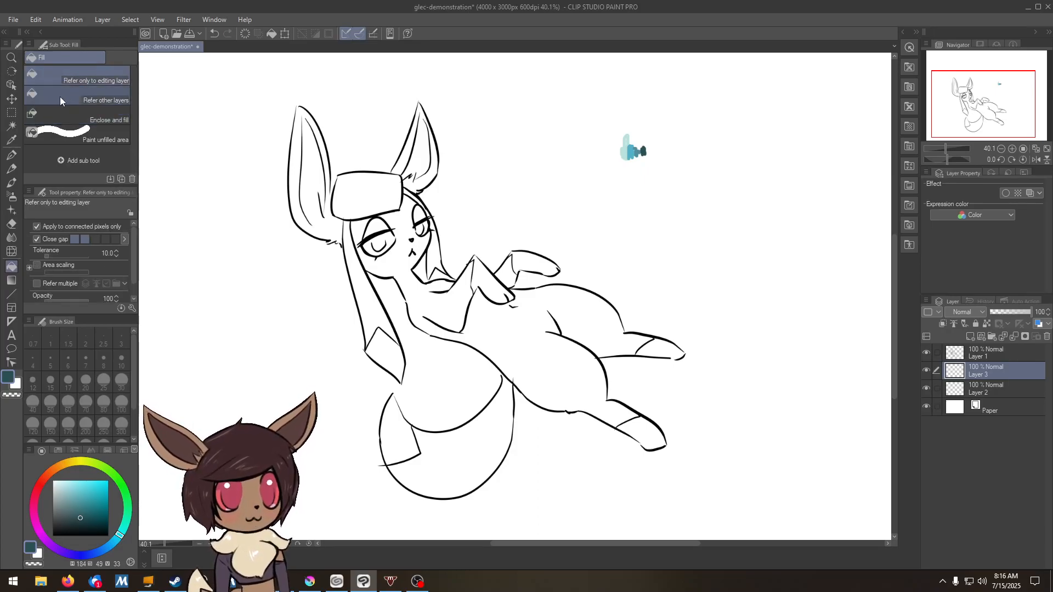
click(60, 96)
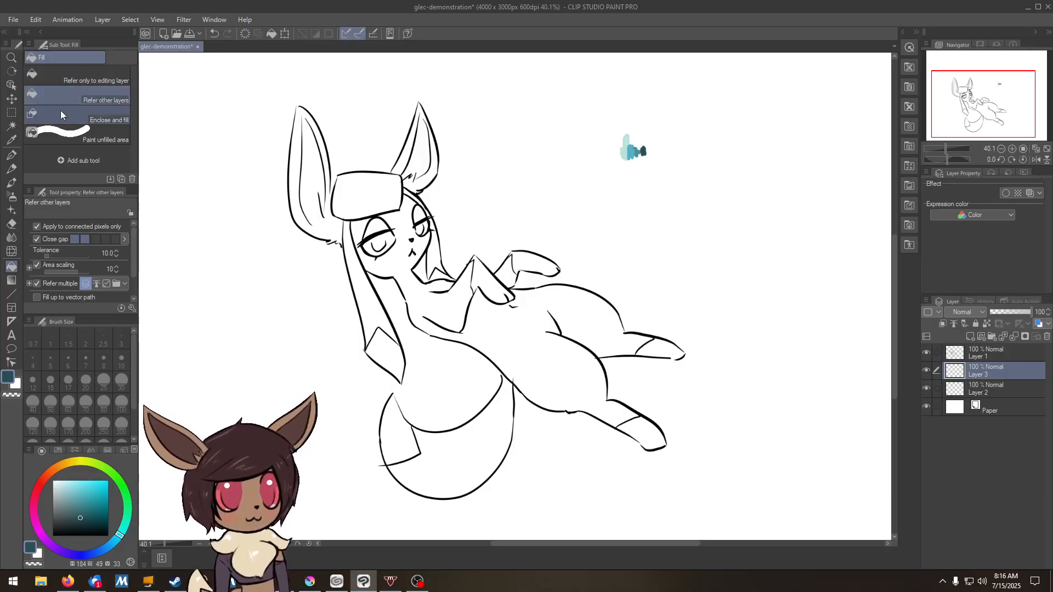
click(60, 115)
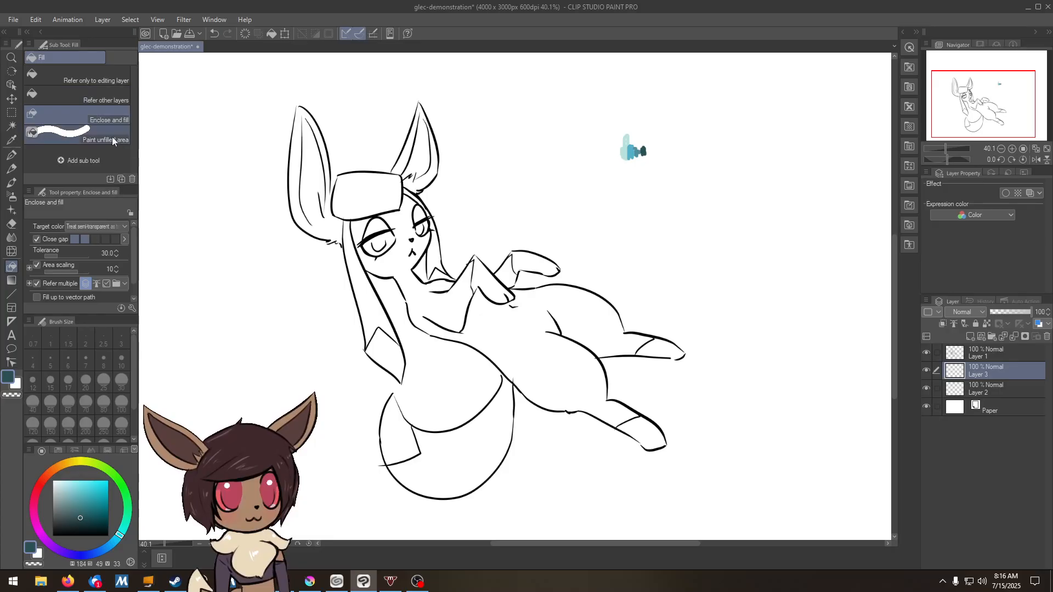
- Sample the medium blue from the color swatches painted beside the figure and switch to the G-pen
mouse_move(429, 211)
mouse_down()
mouse_move(424, 230)
mouse_move(417, 215)
mouse_move(432, 222)
mouse_move(456, 194)
mouse_move(441, 204)
mouse_move(411, 197)
mouse_move(429, 204)
mouse_up()
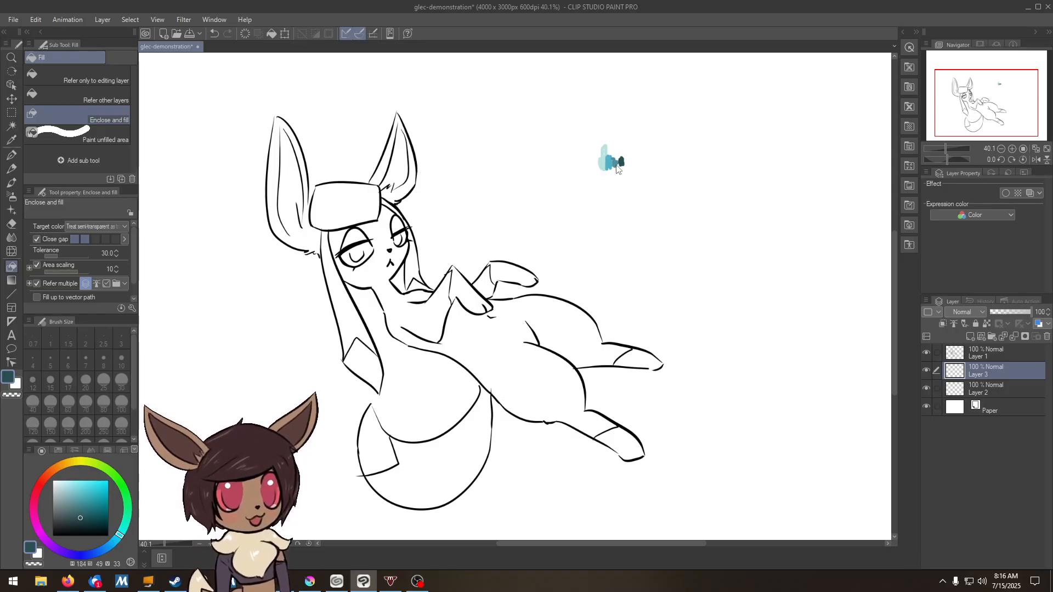
click(11, 140)
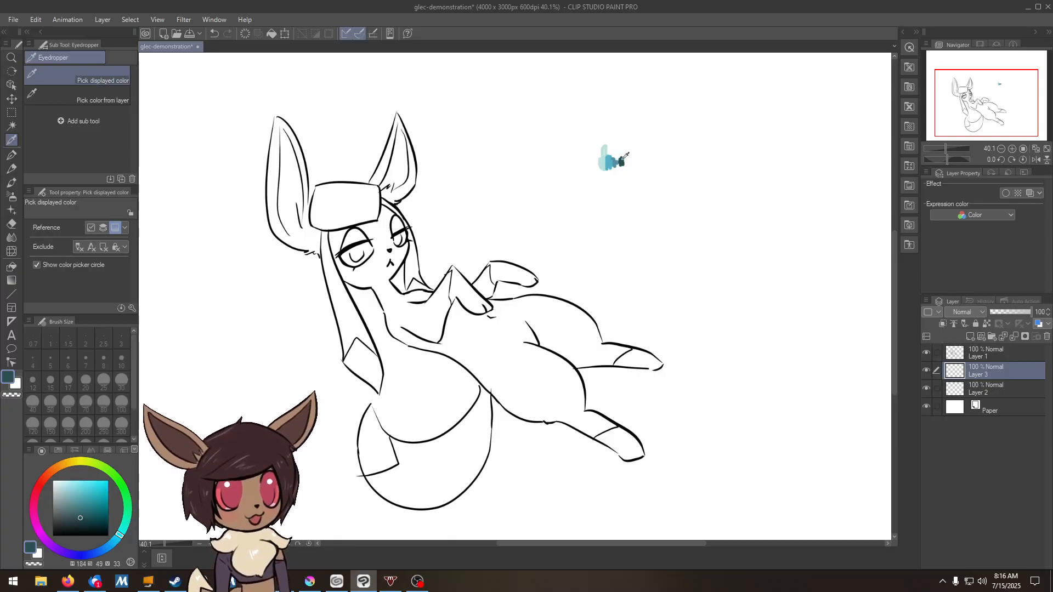
click(617, 163)
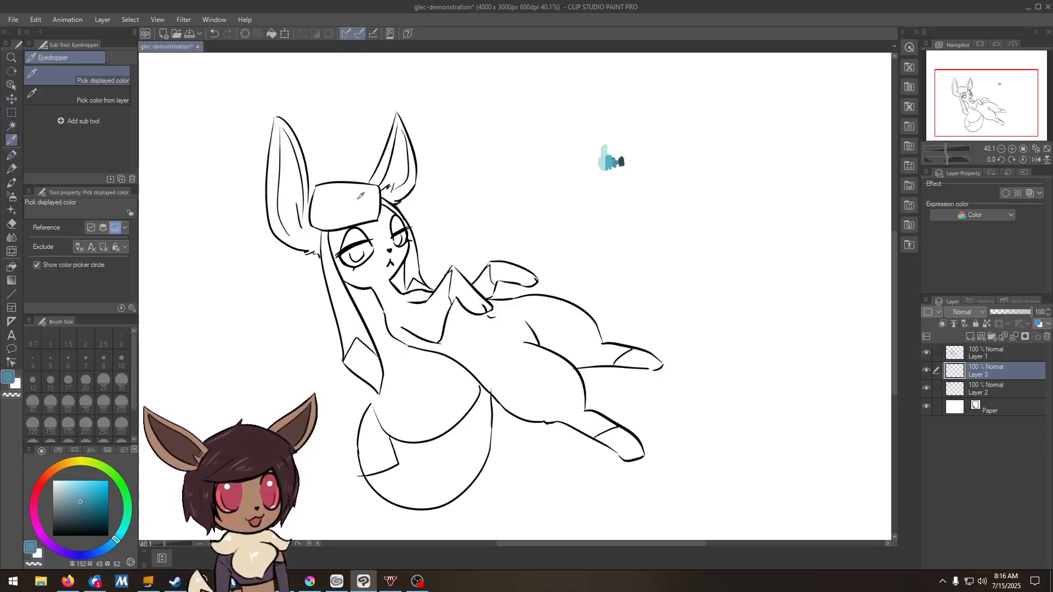
key(p)
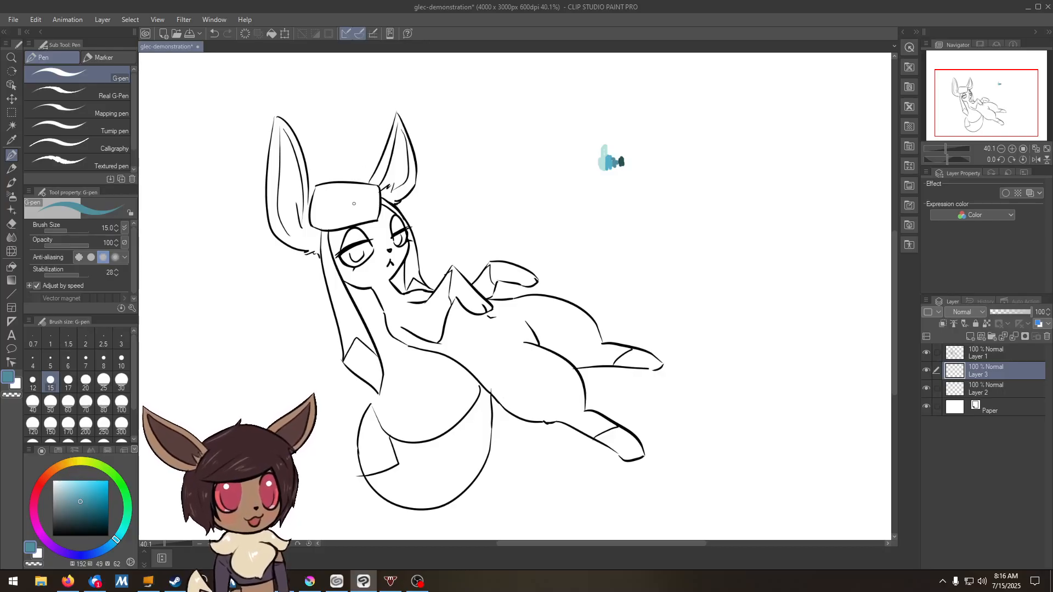
- Check the contents of Layer 1 by hiding and showing it, leaving Layer 3 as the active layer
scroll(358, 194, up, 5)
drag(351, 173, 528, 337)
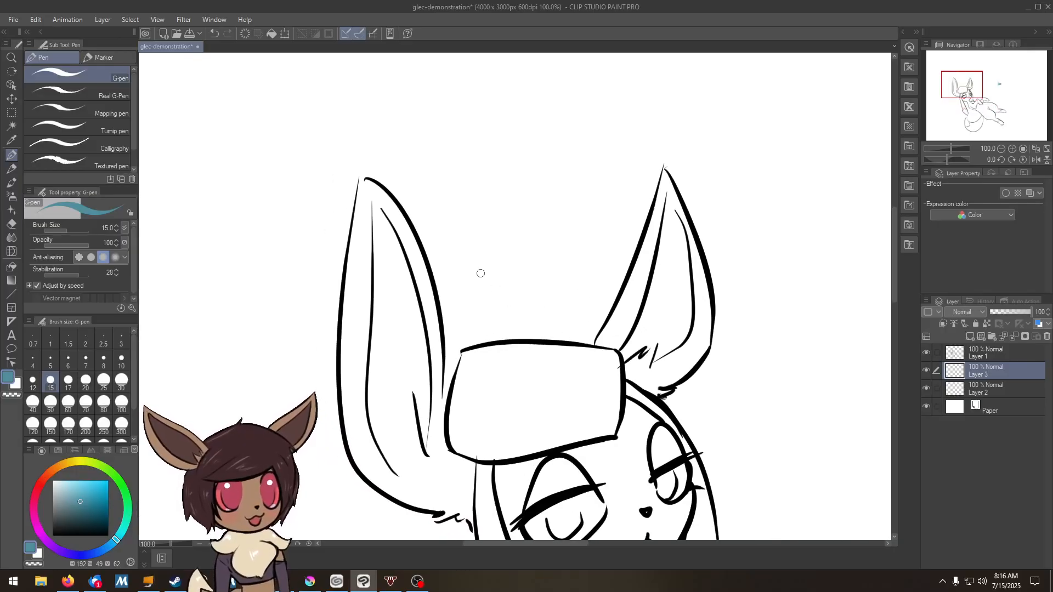
click(1001, 355)
click(926, 353)
click(925, 353)
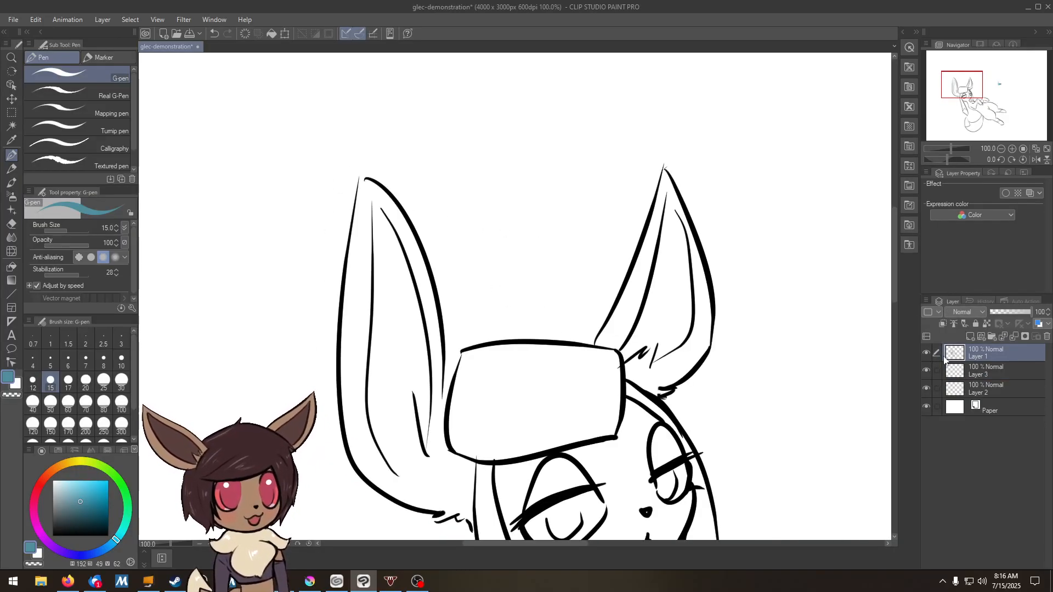
click(1000, 372)
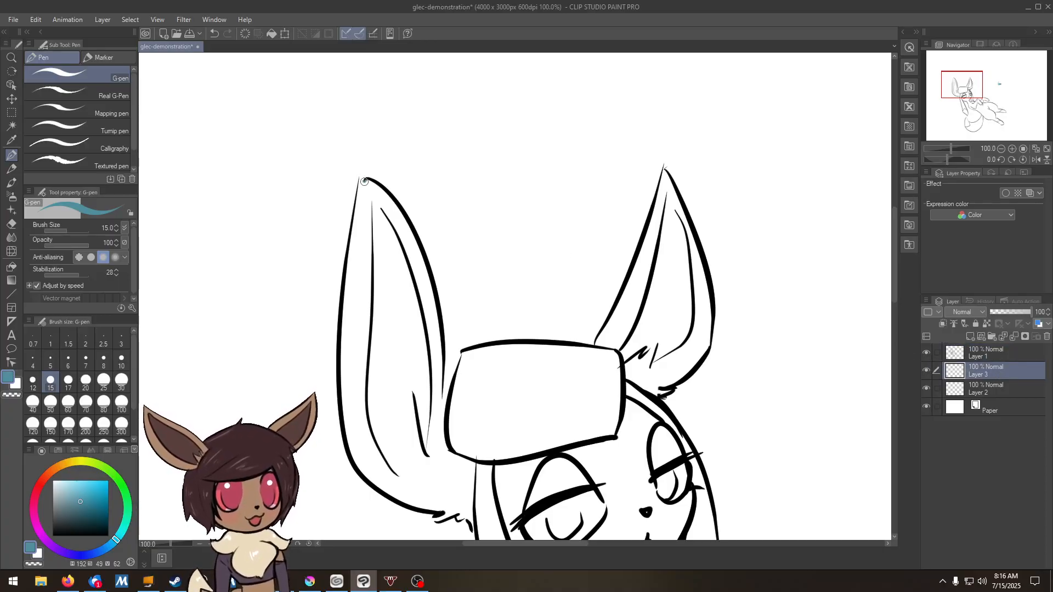
- Close the outline gaps at the left ear's tip and its tufted base with blue G-pen strokes on Layer 3
drag(357, 195, 358, 197)
drag(397, 331, 333, 218)
drag(368, 323, 364, 289)
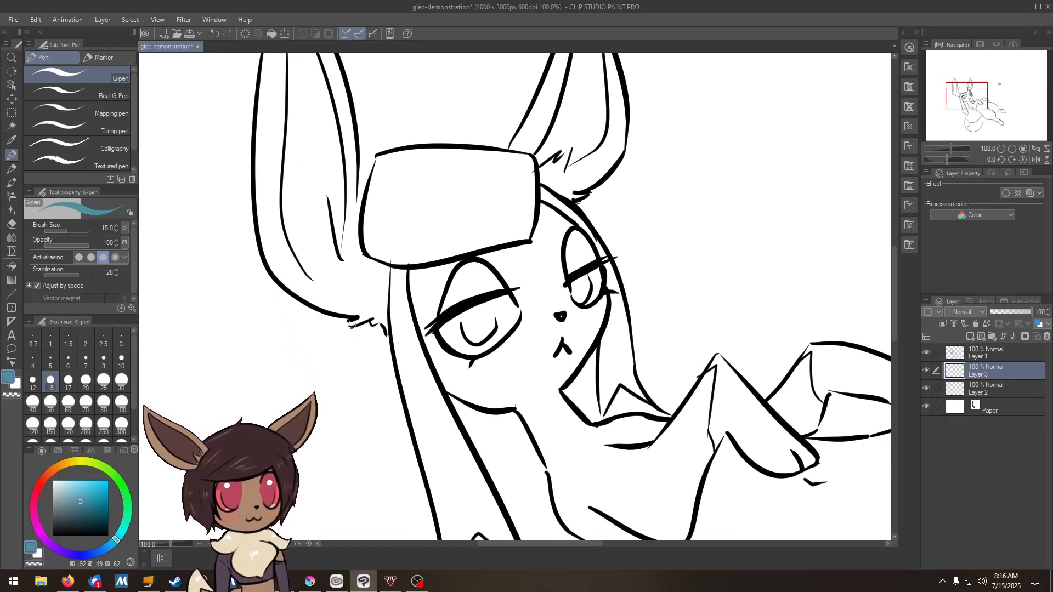
drag(349, 324, 362, 320)
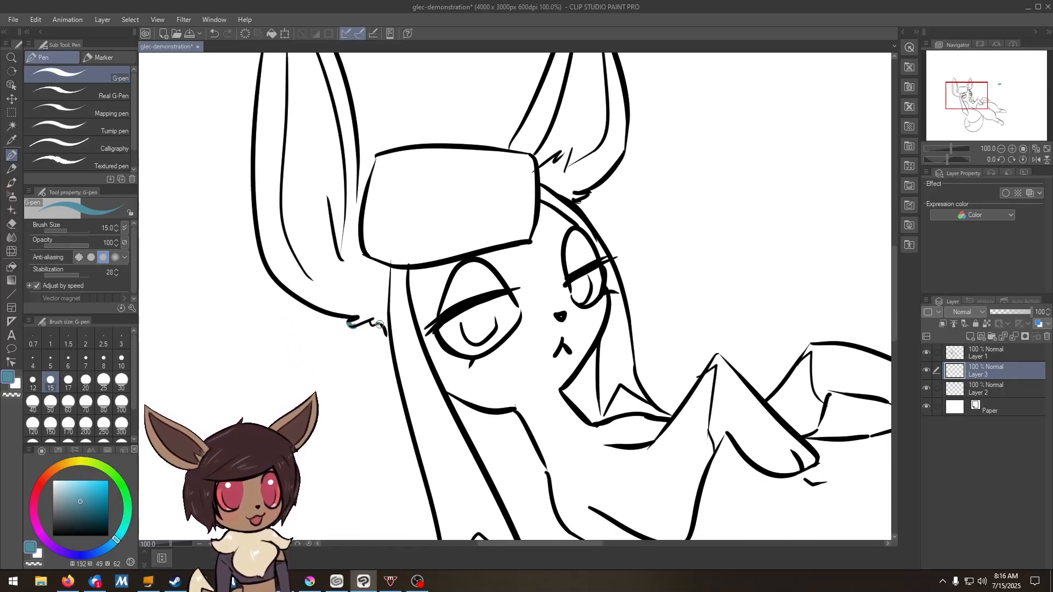
drag(411, 391, 376, 310)
drag(386, 371, 372, 321)
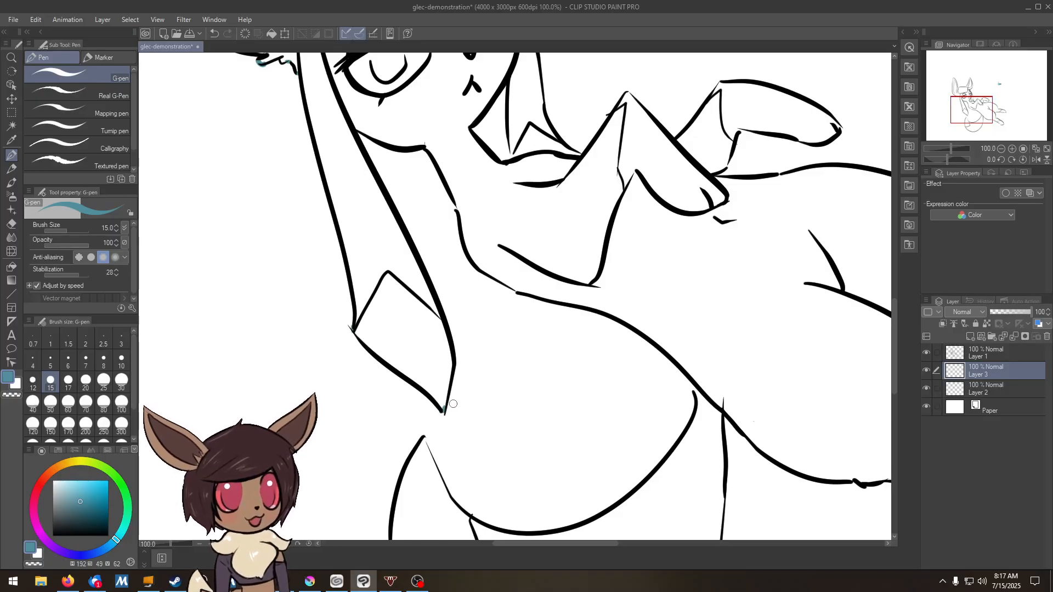
- Close the outline gaps at the neck, the long hair lock's end and the tail tip with the blue G-pen
mouse_move(437, 227)
mouse_down()
mouse_move(446, 346)
mouse_move(404, 351)
mouse_move(425, 340)
mouse_up()
drag(447, 383, 391, 278)
drag(410, 461, 414, 292)
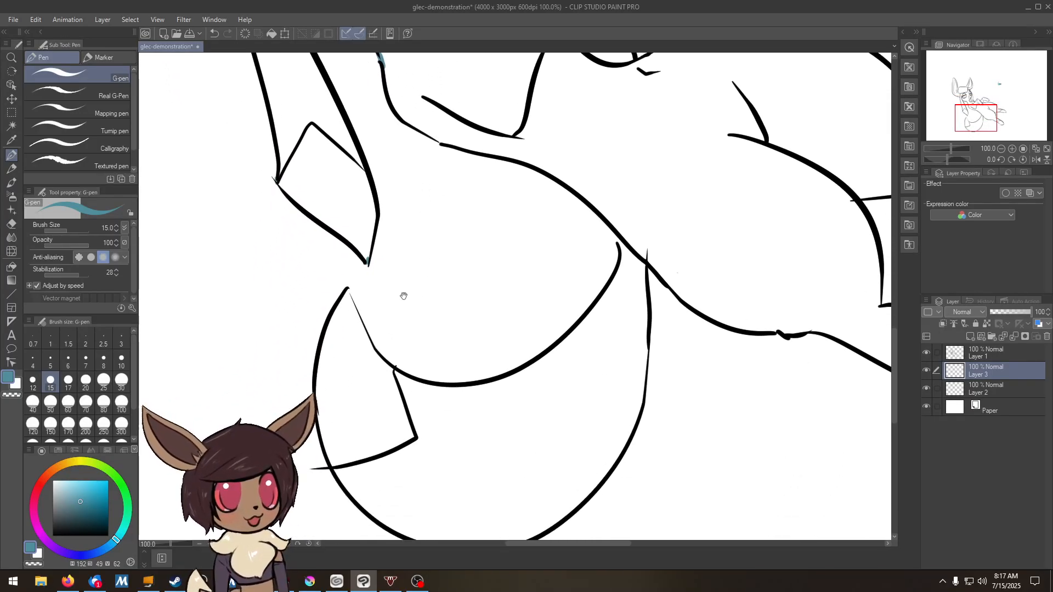
drag(347, 289, 362, 311)
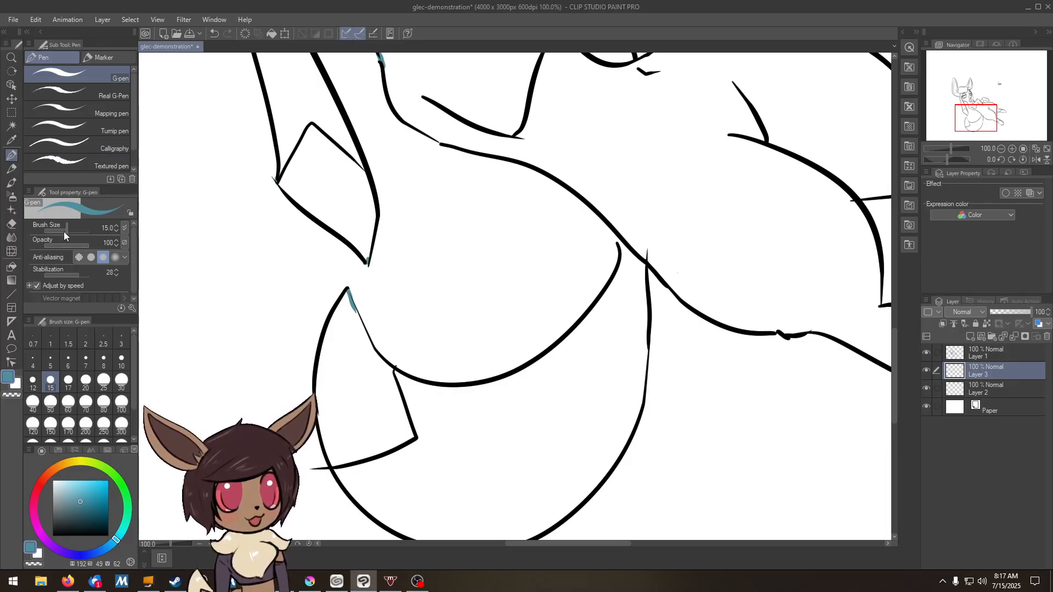
- Turn off Close gap for the Enclose and fill tool
key(g)
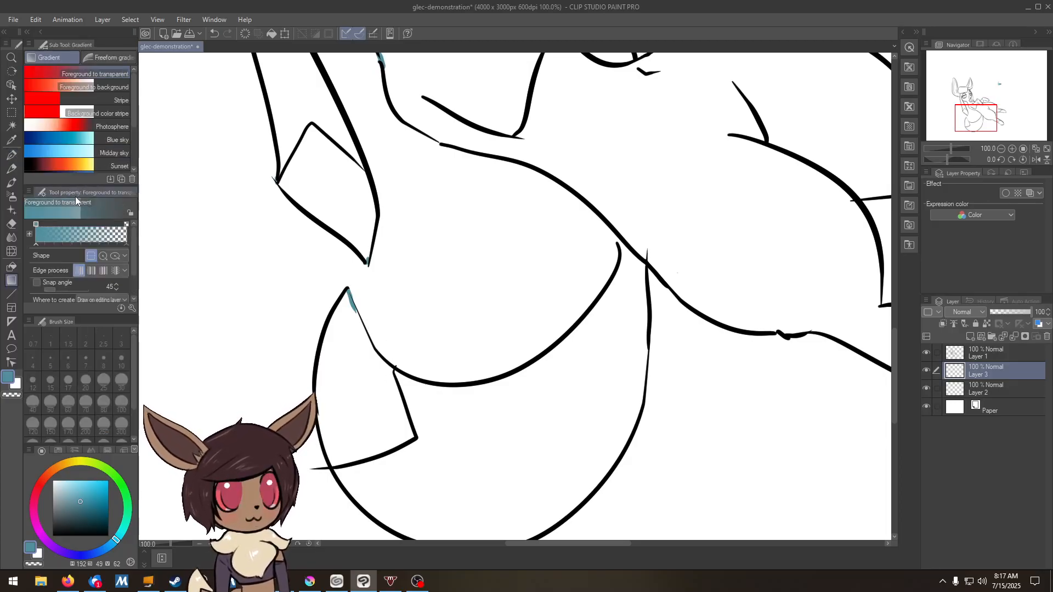
key(g)
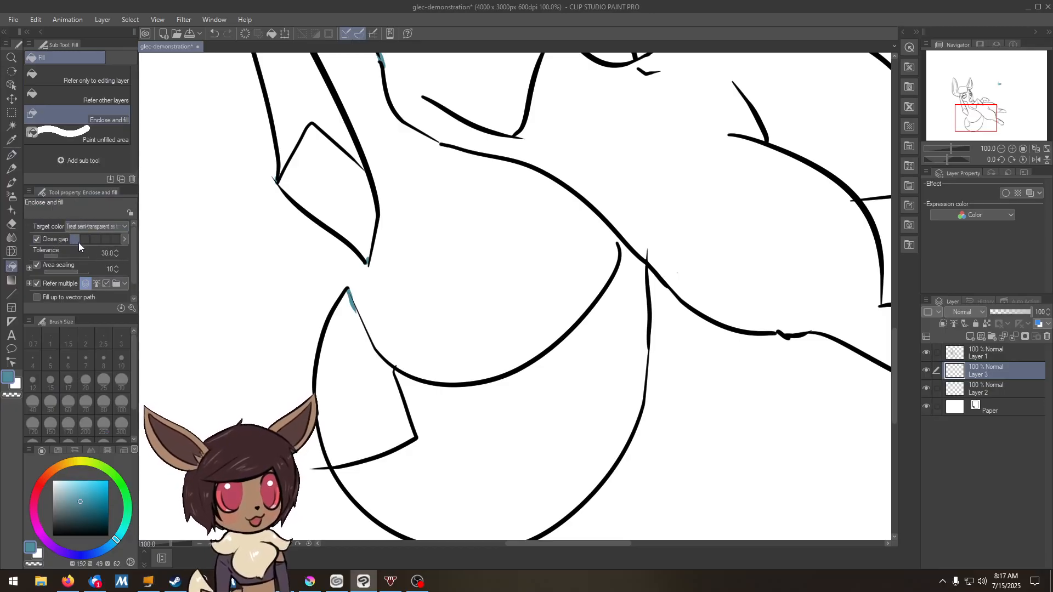
click(37, 239)
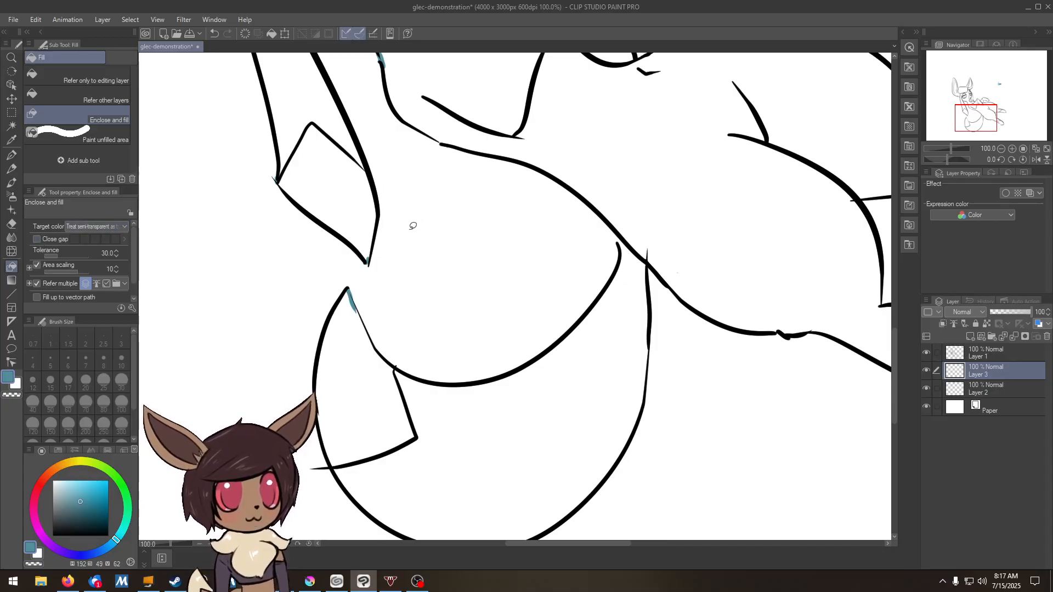
- Bridge the outline gaps at the tail base and the lower hind foot with the blue G-pen
key(p)
drag(333, 391, 317, 308)
drag(464, 295, 311, 405)
mouse_move(417, 285)
mouse_down()
mouse_move(407, 310)
mouse_move(438, 278)
mouse_up()
drag(615, 351, 279, 261)
drag(453, 377, 459, 382)
- Bridge the remaining outline gaps along the upper hind leg, back, forelegs and far hair lock with the blue G-pen
mouse_move(455, 294)
mouse_down()
mouse_move(451, 364)
mouse_move(430, 422)
mouse_up()
drag(500, 290, 536, 276)
key(ctrl+z)
drag(480, 257, 576, 315)
mouse_move(486, 288)
mouse_down()
mouse_move(477, 277)
mouse_move(567, 321)
mouse_up()
mouse_move(461, 276)
mouse_down()
mouse_move(566, 300)
mouse_move(486, 267)
mouse_up()
mouse_move(502, 232)
mouse_down()
mouse_move(484, 282)
mouse_move(520, 264)
mouse_up()
drag(419, 269, 525, 289)
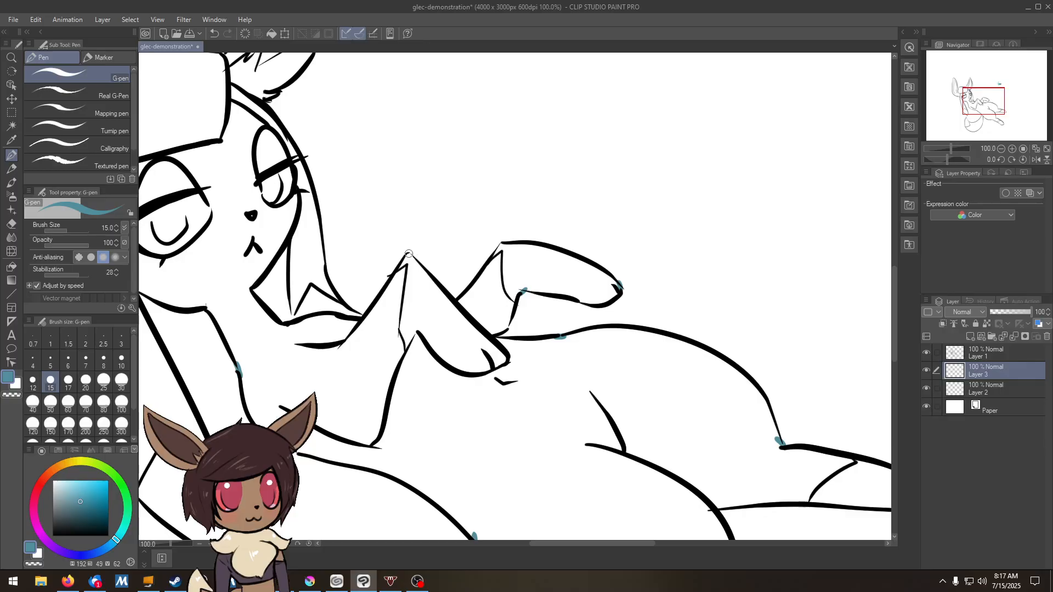
drag(408, 255, 457, 287)
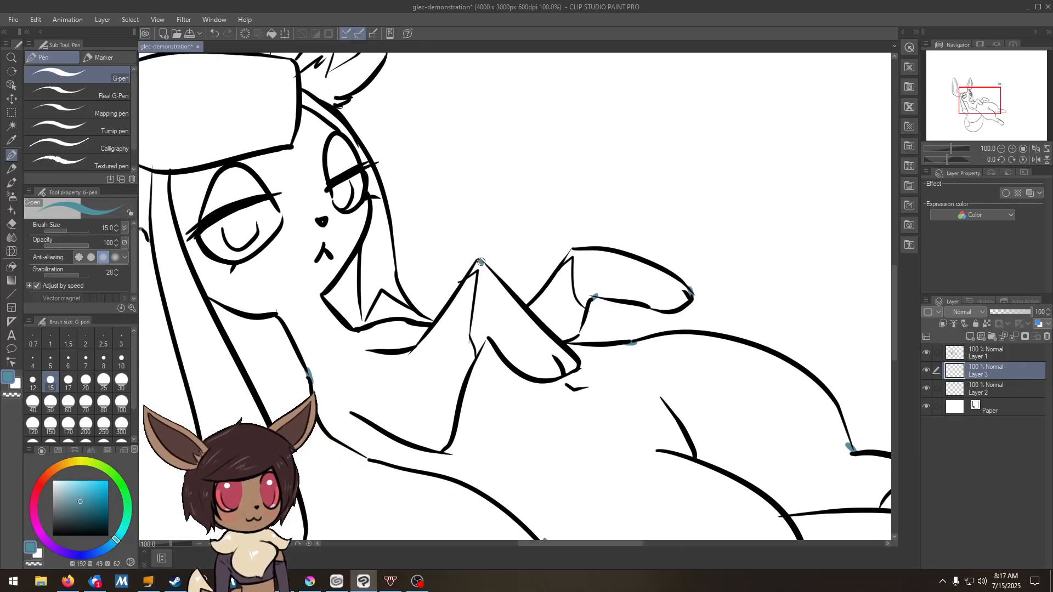
drag(363, 322, 438, 305)
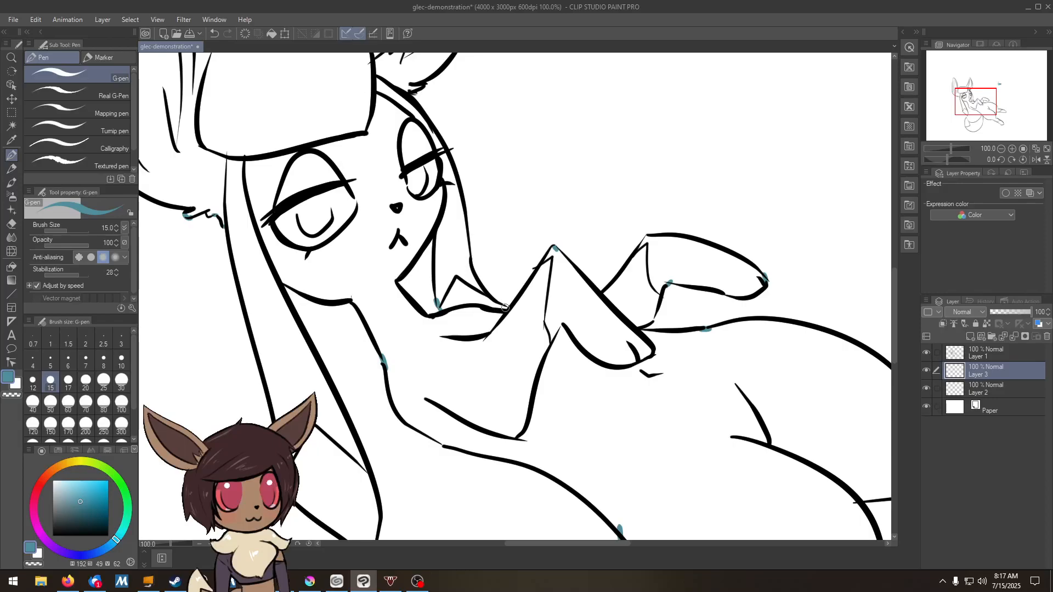
- Close the gaps between the left ear and headpiece and at the right ear's tip, and recheck the whole outline
mouse_move(447, 250)
mouse_down()
mouse_move(475, 322)
mouse_move(495, 457)
mouse_move(483, 295)
mouse_move(505, 326)
mouse_move(524, 275)
mouse_up()
drag(447, 333, 514, 338)
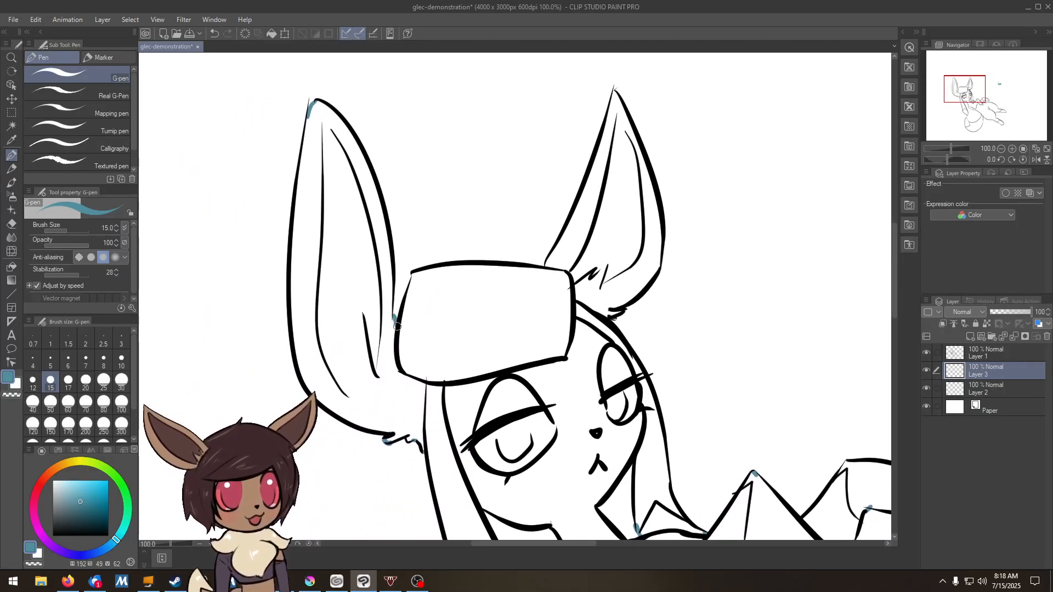
drag(391, 312, 398, 333)
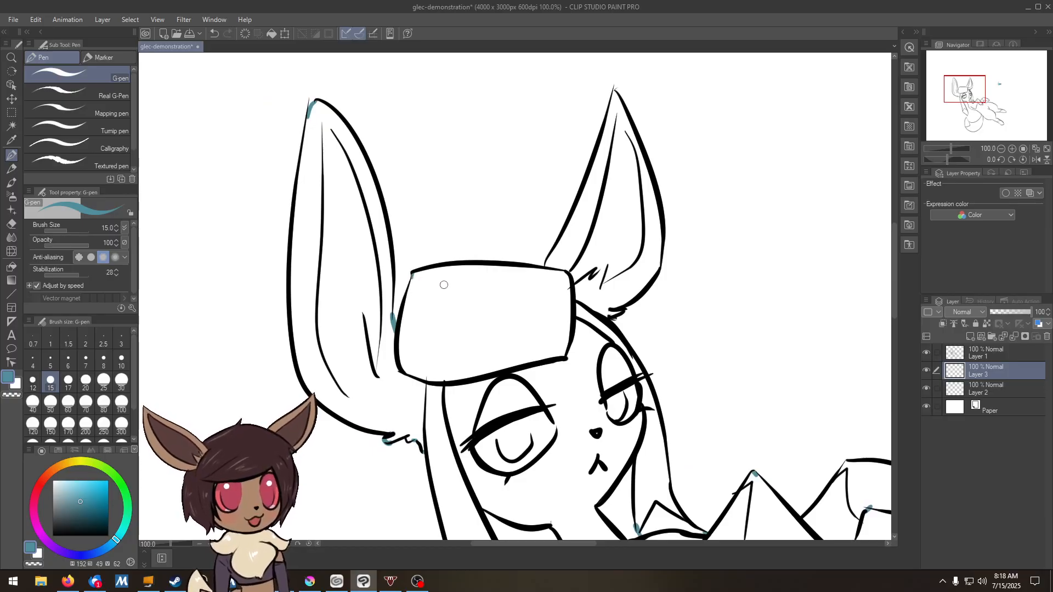
drag(616, 167, 543, 278)
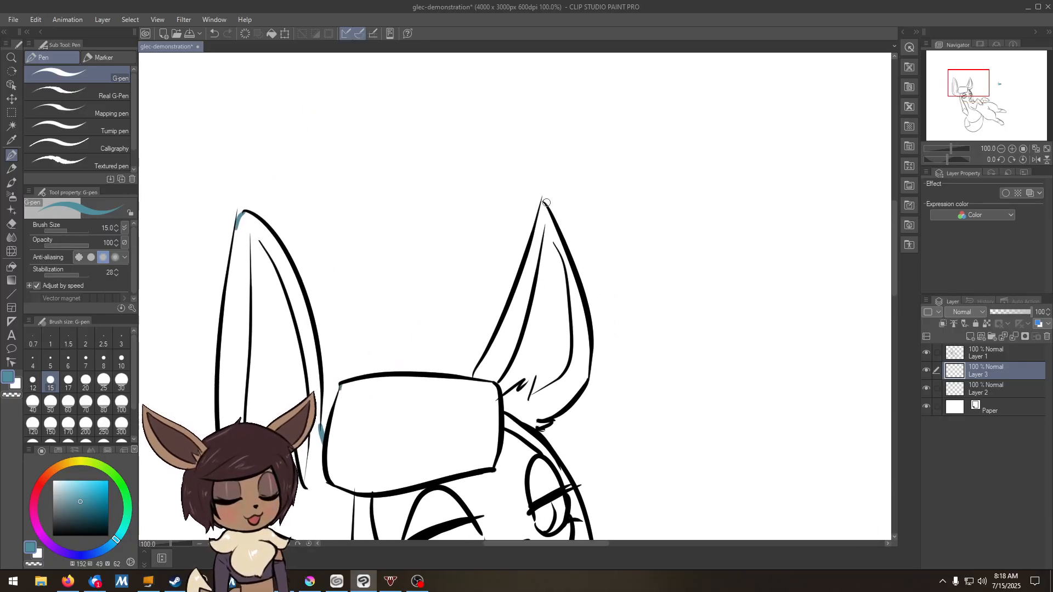
drag(504, 319, 477, 203)
drag(477, 309, 445, 169)
drag(466, 305, 447, 211)
mouse_move(476, 284)
mouse_down()
mouse_move(459, 228)
mouse_move(467, 234)
mouse_up()
scroll(471, 241, down, 2)
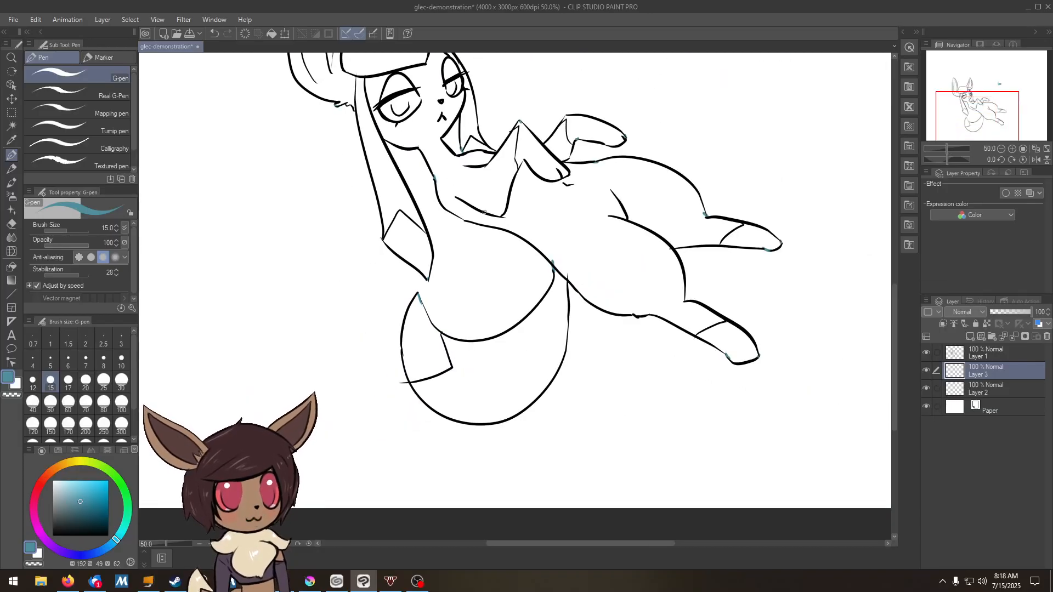
drag(532, 173, 499, 287)
- Set the Enclose and fill tool's tolerance to 12
key(g)
key(g)
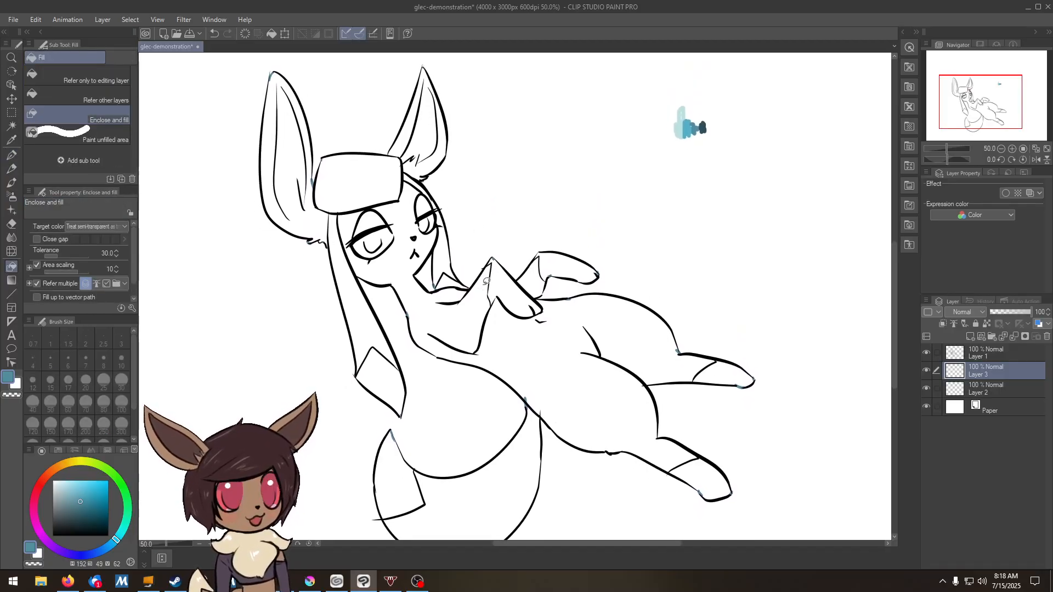
scroll(483, 275, down, 1)
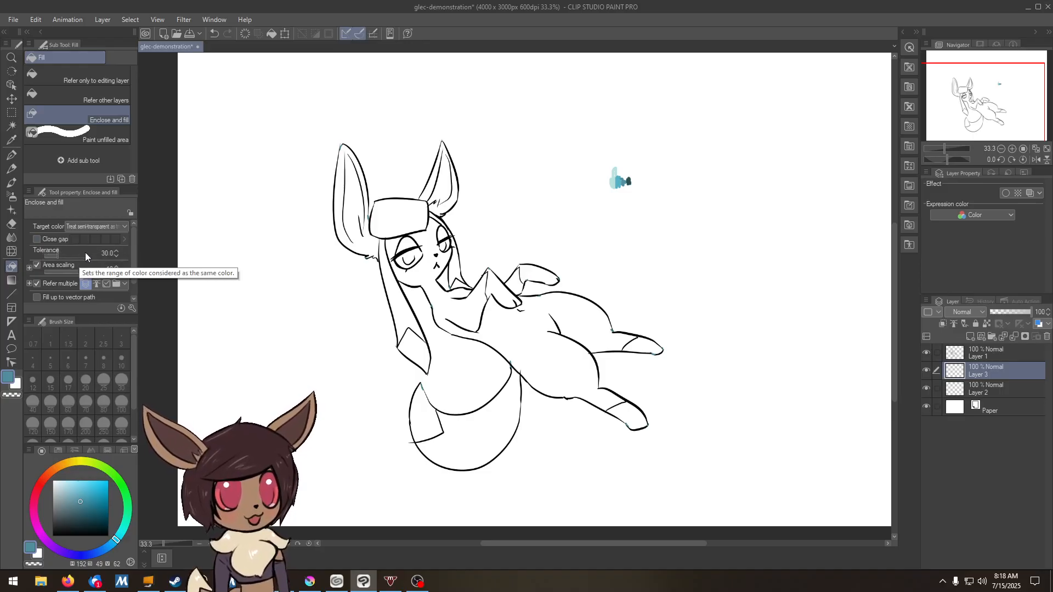
mouse_move(134, 242)
mouse_down()
mouse_move(133, 255)
mouse_move(136, 237)
mouse_up()
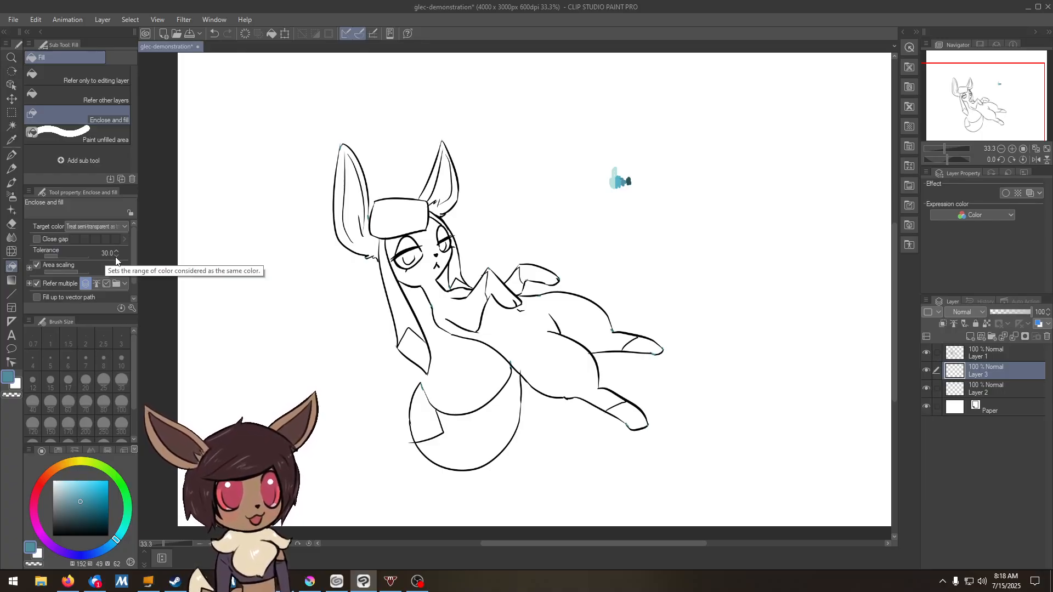
click(116, 256)
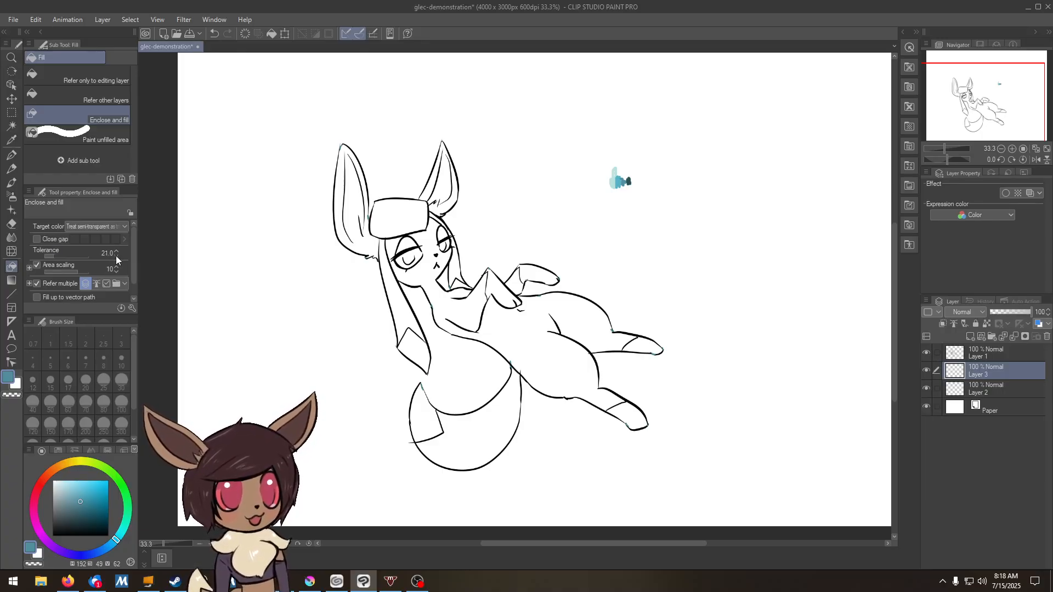
click(116, 257)
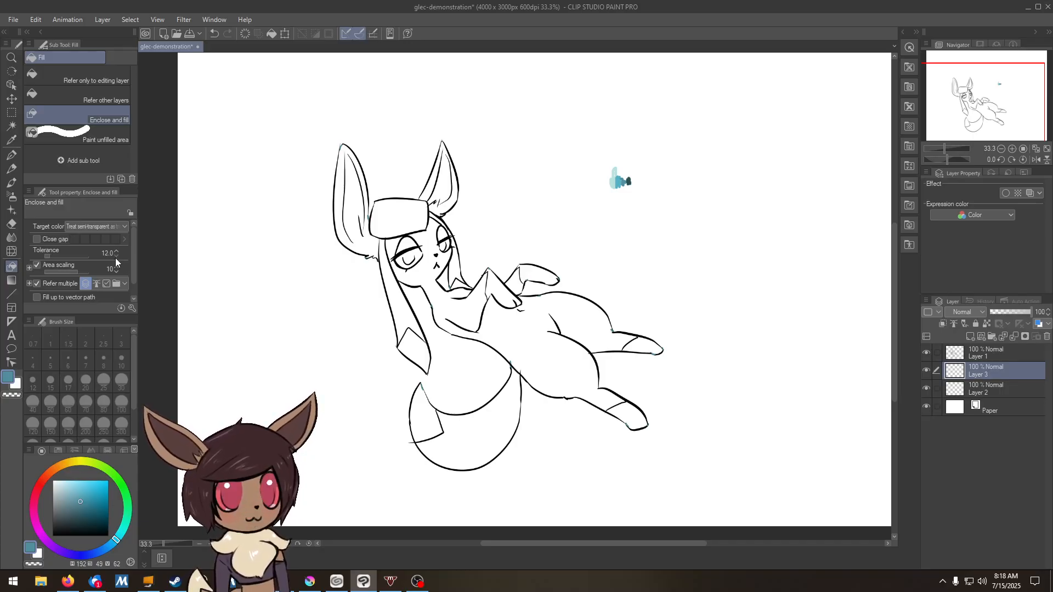
- Try to fill the whole figure with medium blue by enclosing it in one loop, and undo the fill
mouse_move(328, 227)
mouse_down()
mouse_move(327, 156)
mouse_move(350, 119)
mouse_move(450, 118)
mouse_move(530, 226)
mouse_move(681, 314)
mouse_move(711, 369)
mouse_move(711, 419)
mouse_move(676, 457)
mouse_move(612, 474)
mouse_move(470, 491)
mouse_move(409, 480)
mouse_move(362, 433)
mouse_move(341, 372)
mouse_move(329, 229)
mouse_up()
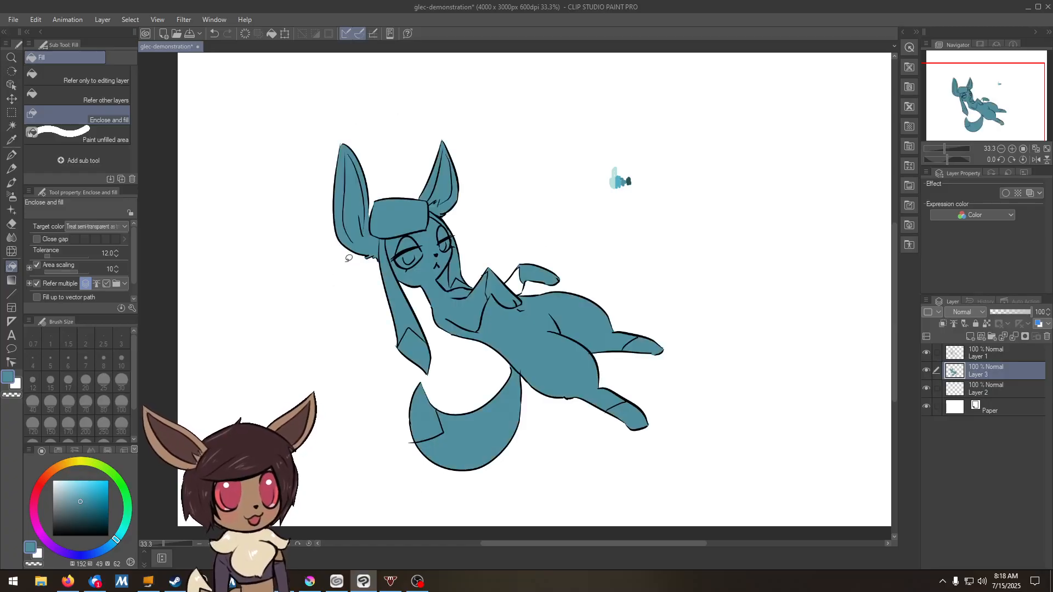
key(ctrl+z)
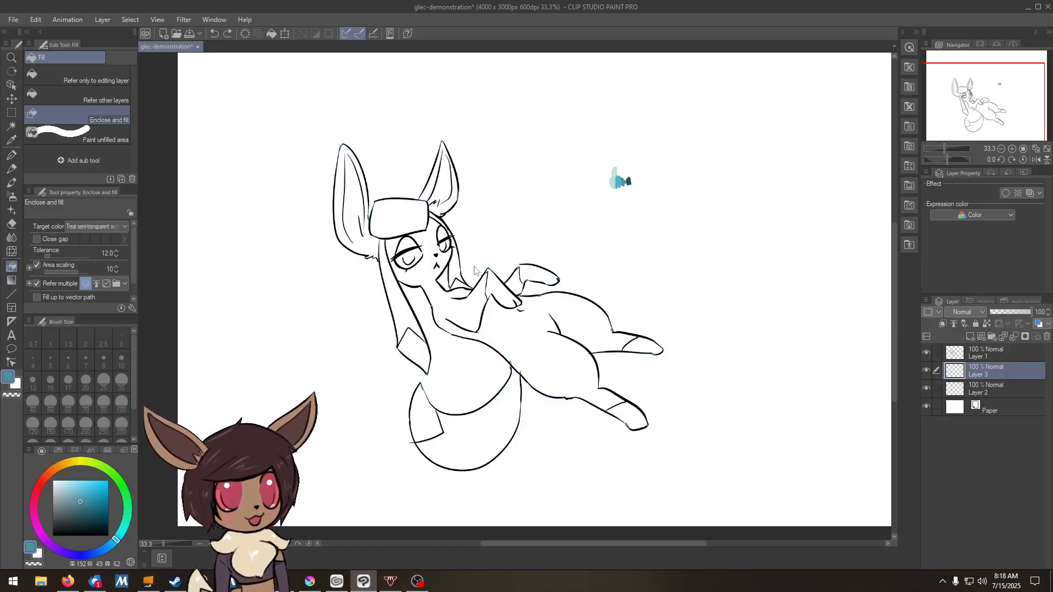
- Close the remaining gap in the far foreleg's outline near the paw with the blue G-pen
scroll(618, 375, up, 7)
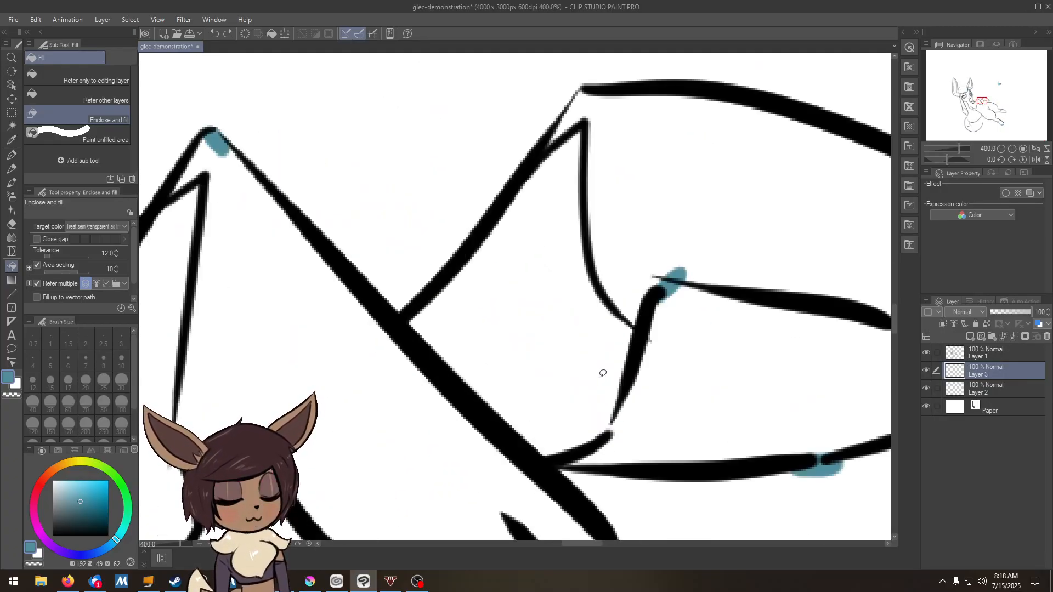
key(p)
drag(615, 423, 536, 299)
scroll(601, 403, down, 7)
key(g)
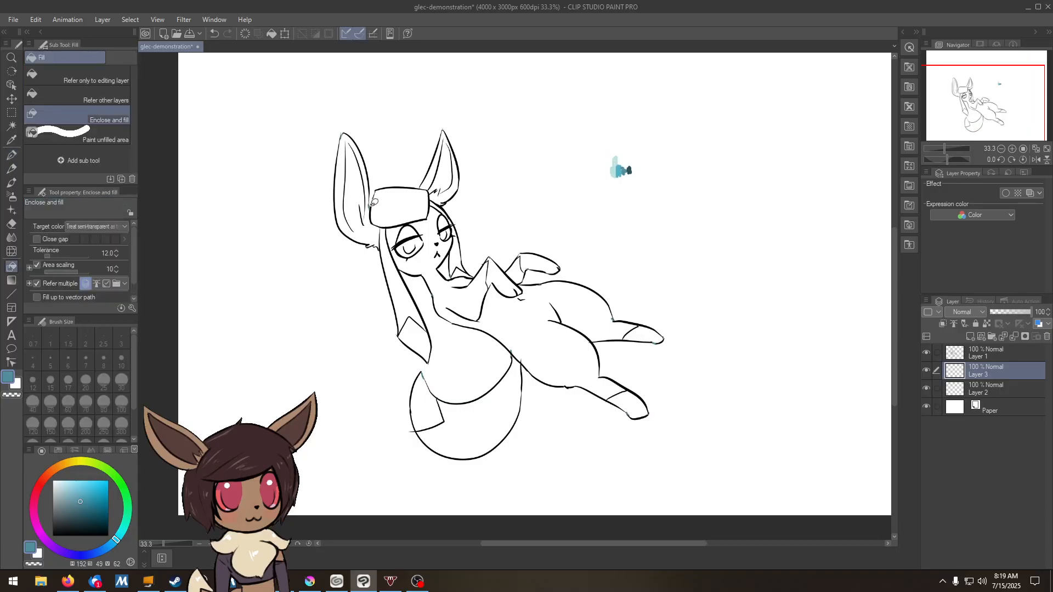
- Try the medium blue Enclose and fill around the whole figure, inspect its edges at the head and forelegs, and undo it
mouse_move(316, 258)
mouse_down()
mouse_move(305, 140)
mouse_move(381, 91)
mouse_move(449, 106)
mouse_move(506, 139)
mouse_move(542, 202)
mouse_move(632, 256)
mouse_move(701, 343)
mouse_move(692, 432)
mouse_move(590, 463)
mouse_move(476, 477)
mouse_move(393, 455)
mouse_move(331, 383)
mouse_move(310, 308)
mouse_move(318, 256)
mouse_up()
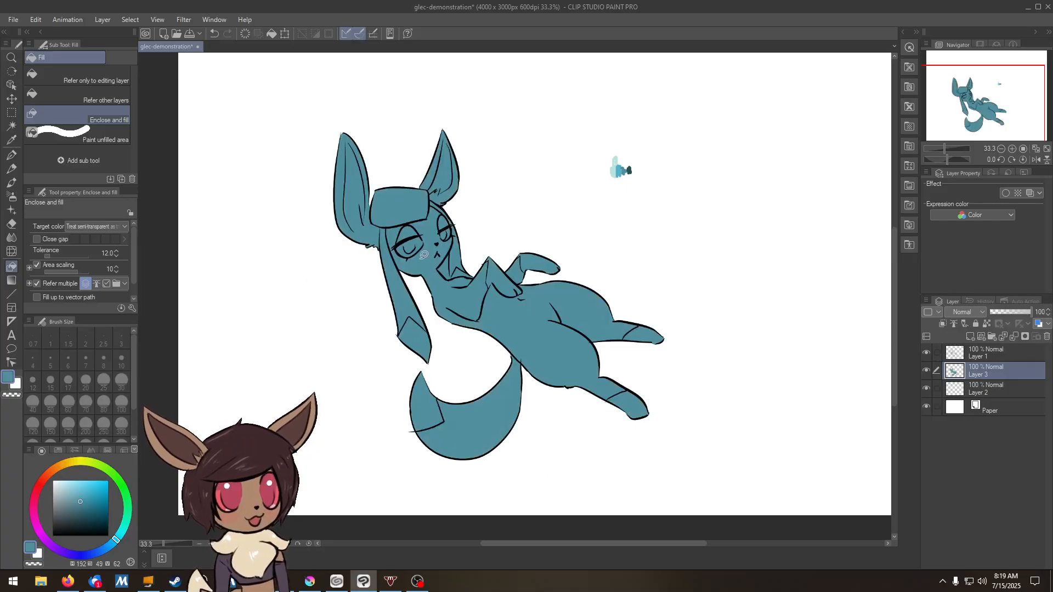
scroll(411, 275, up, 6)
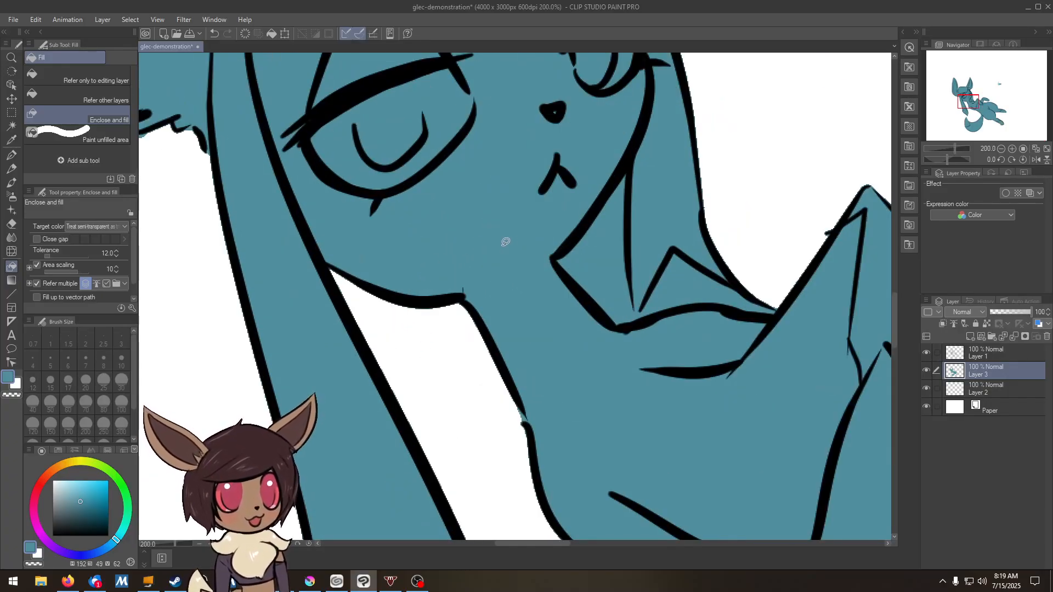
drag(564, 224, 417, 263)
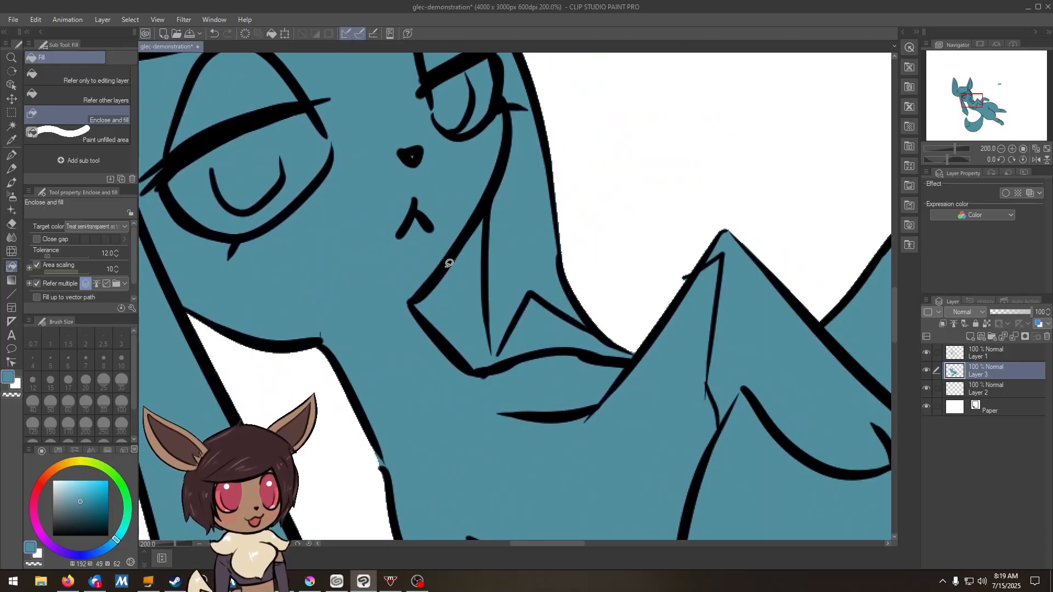
drag(478, 306, 438, 295)
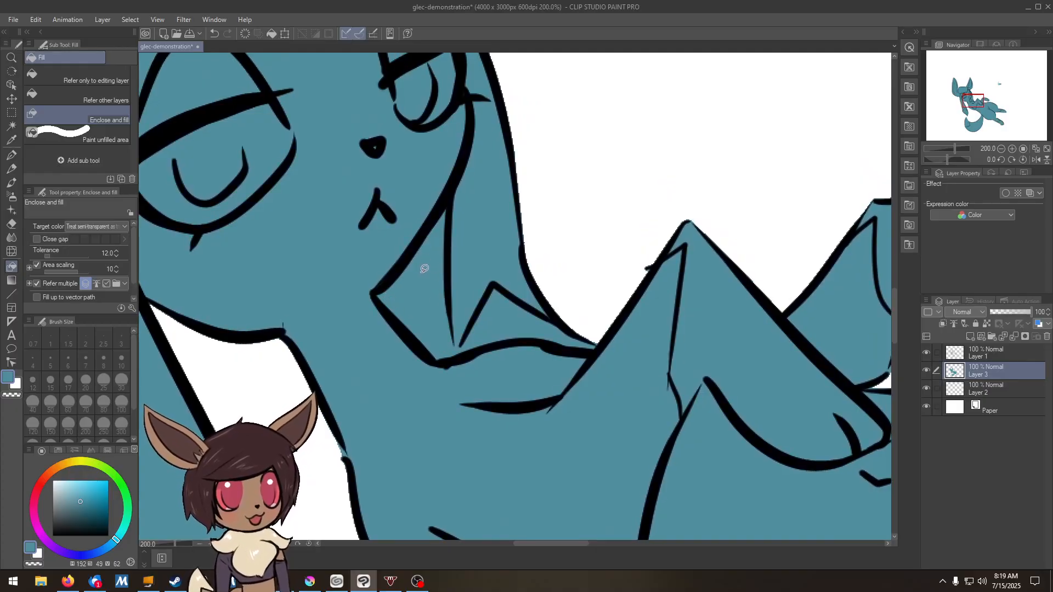
scroll(423, 282, down, 3)
scroll(429, 287, up, 3)
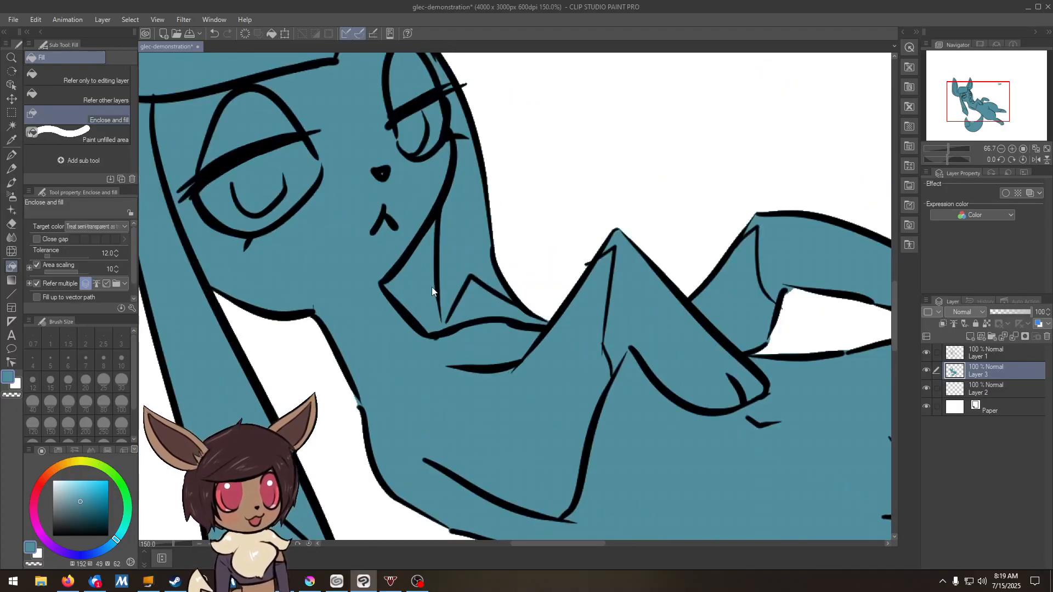
drag(731, 254, 561, 295)
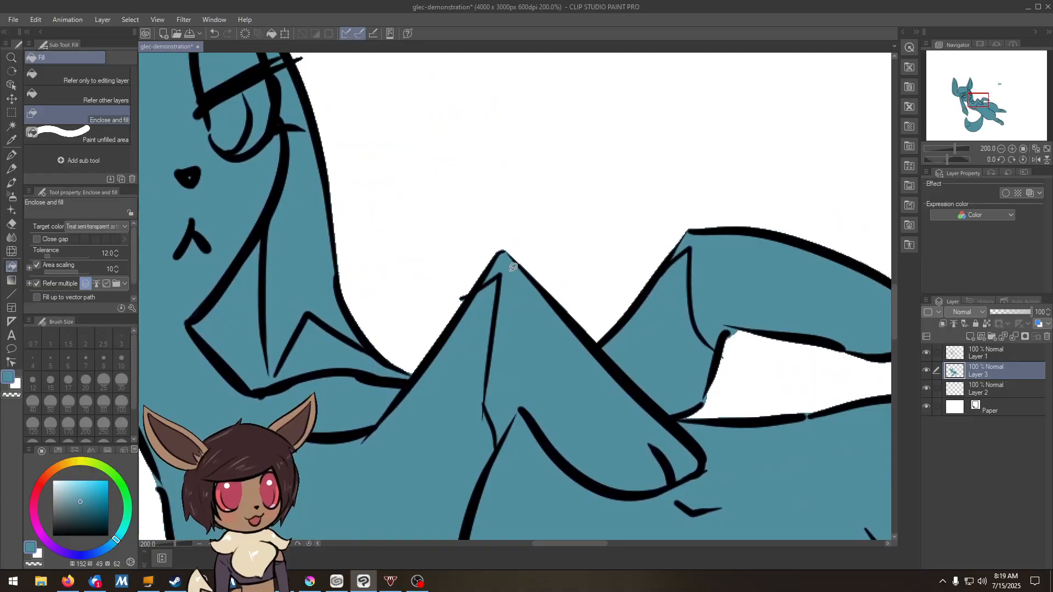
scroll(501, 282, up, 5)
drag(331, 249, 441, 280)
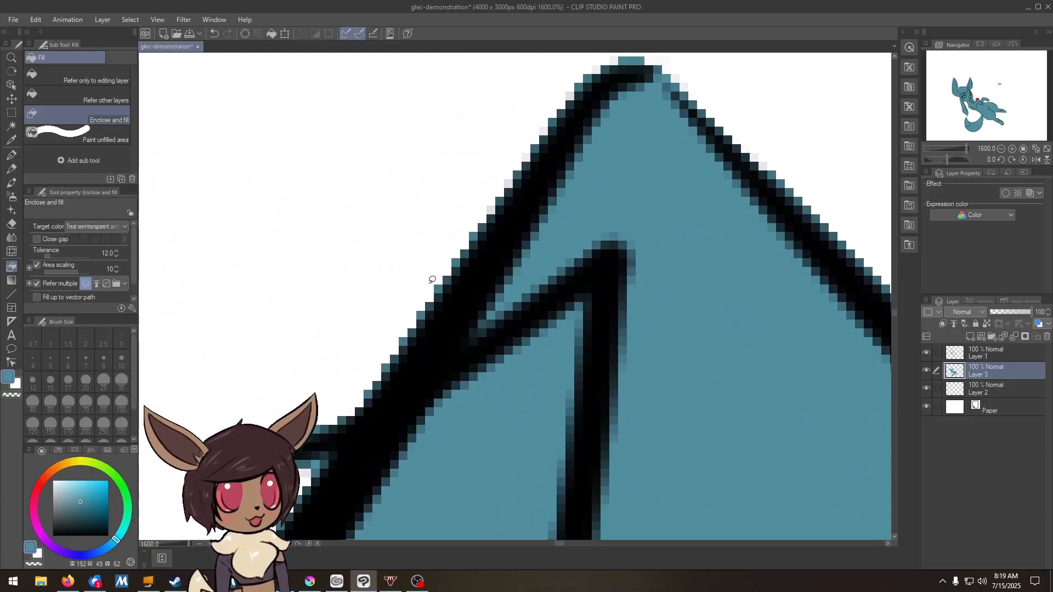
scroll(431, 279, down, 10)
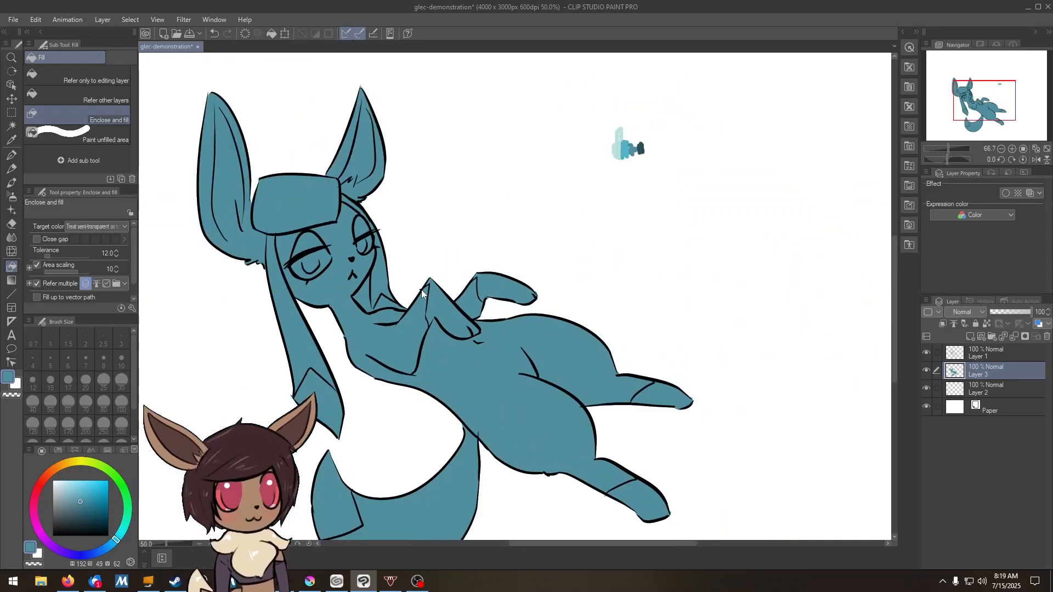
drag(422, 294, 495, 273)
key(ctrl+z)
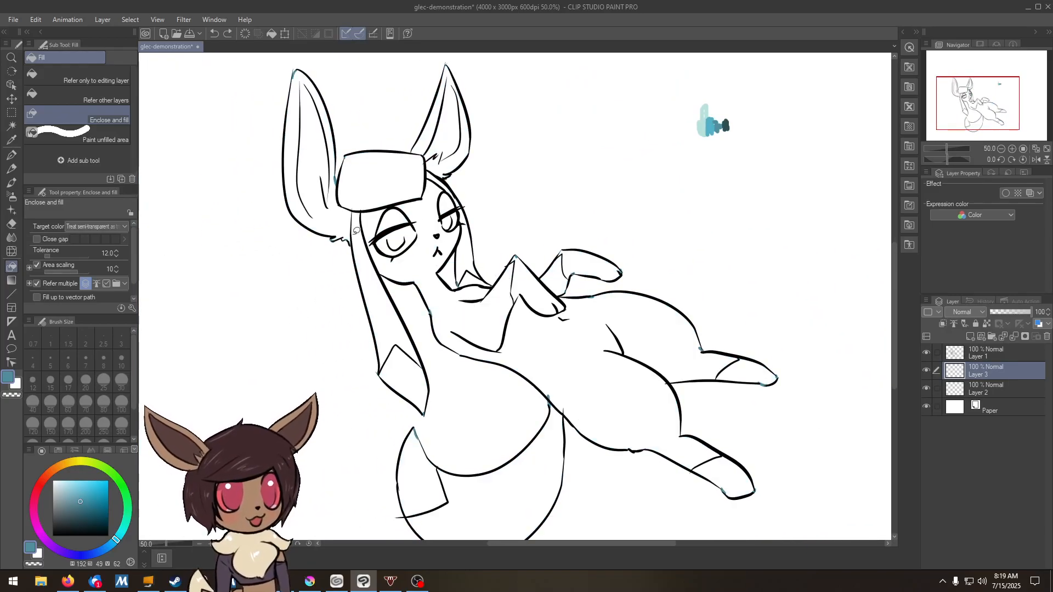
- Set Enclose and fill to tolerance 0 and area scaling -1, refill the whole figure in medium blue, and check the edges
click(50, 255)
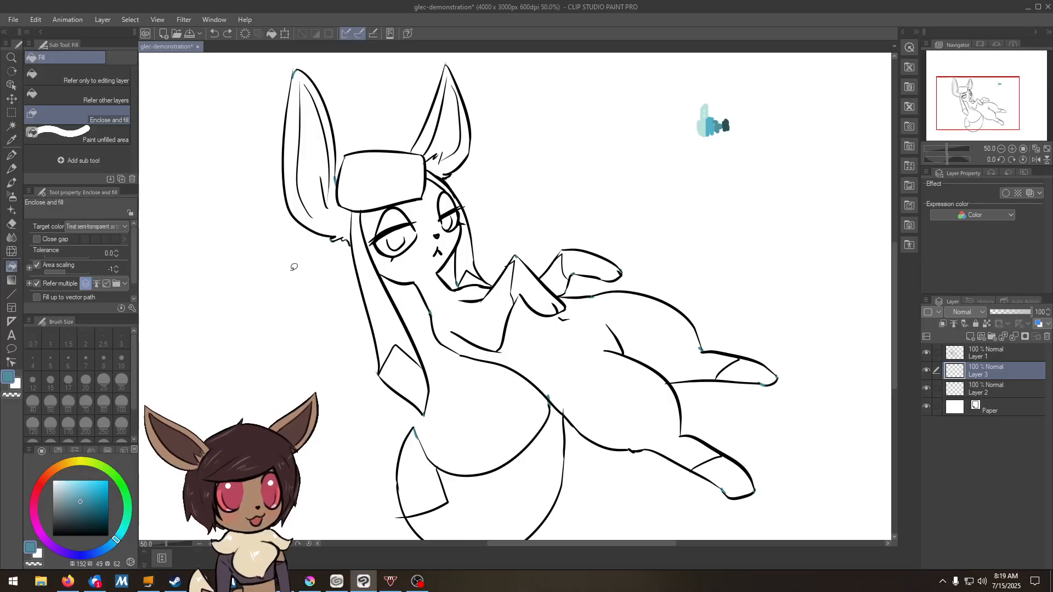
scroll(283, 276, down, 1)
mouse_move(290, 286)
mouse_down()
mouse_move(257, 154)
mouse_move(304, 103)
mouse_move(414, 118)
mouse_move(503, 226)
mouse_move(632, 299)
mouse_move(663, 346)
mouse_move(662, 406)
mouse_move(627, 456)
mouse_move(557, 471)
mouse_move(359, 476)
mouse_up()
drag(293, 311, 290, 281)
scroll(298, 317, up, 2)
scroll(299, 315, up, 6)
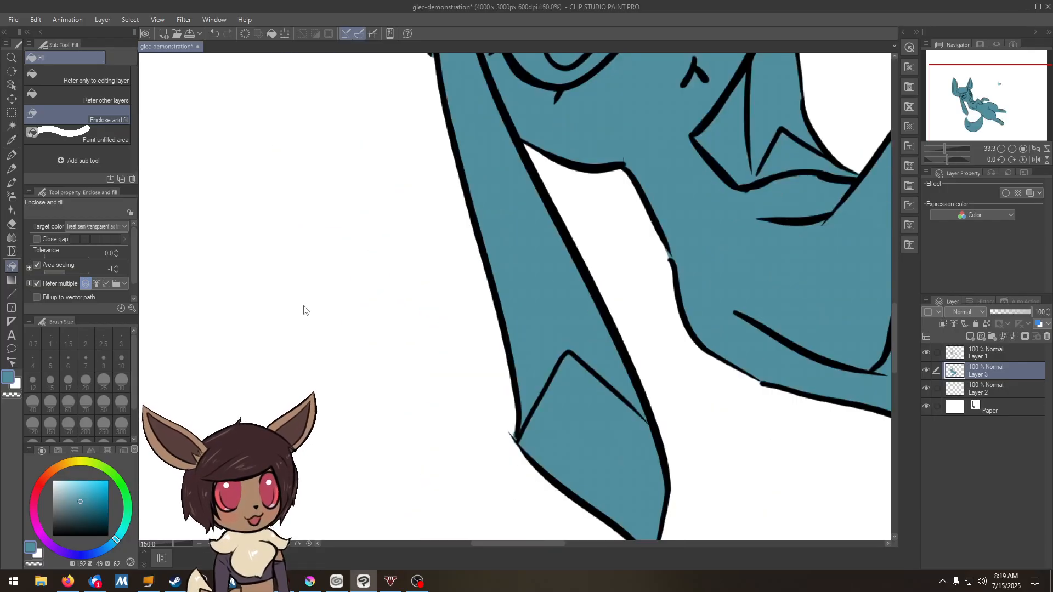
drag(677, 312, 287, 287)
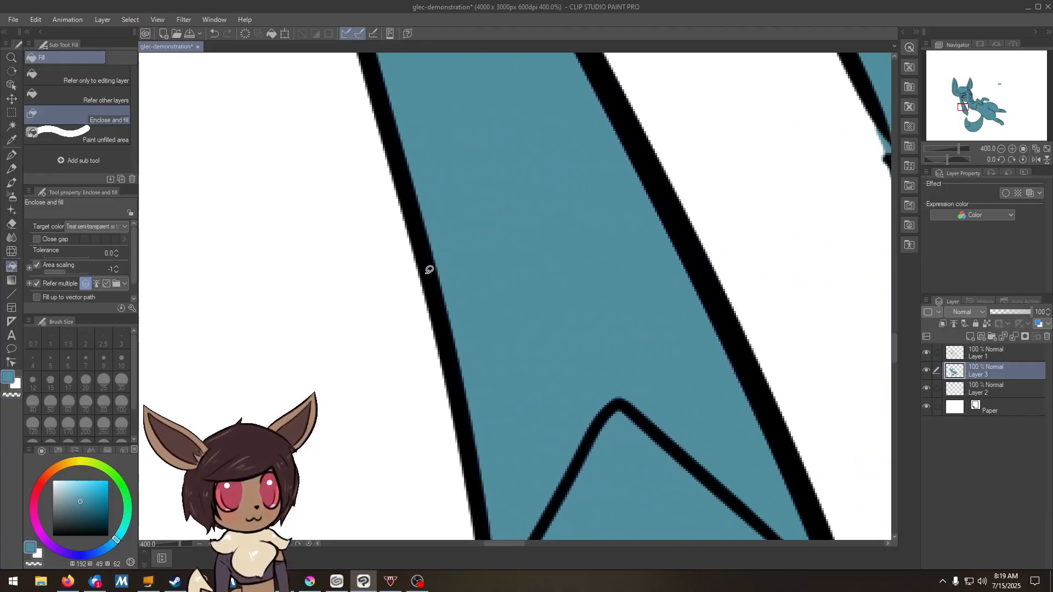
scroll(420, 270, down, 2)
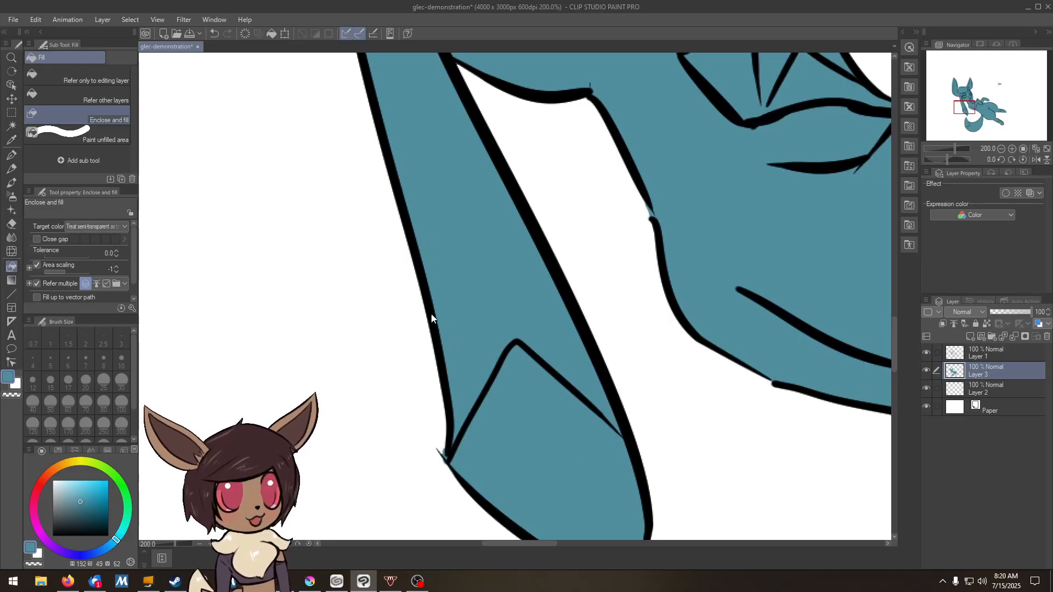
scroll(429, 316, down, 3)
drag(441, 229, 412, 315)
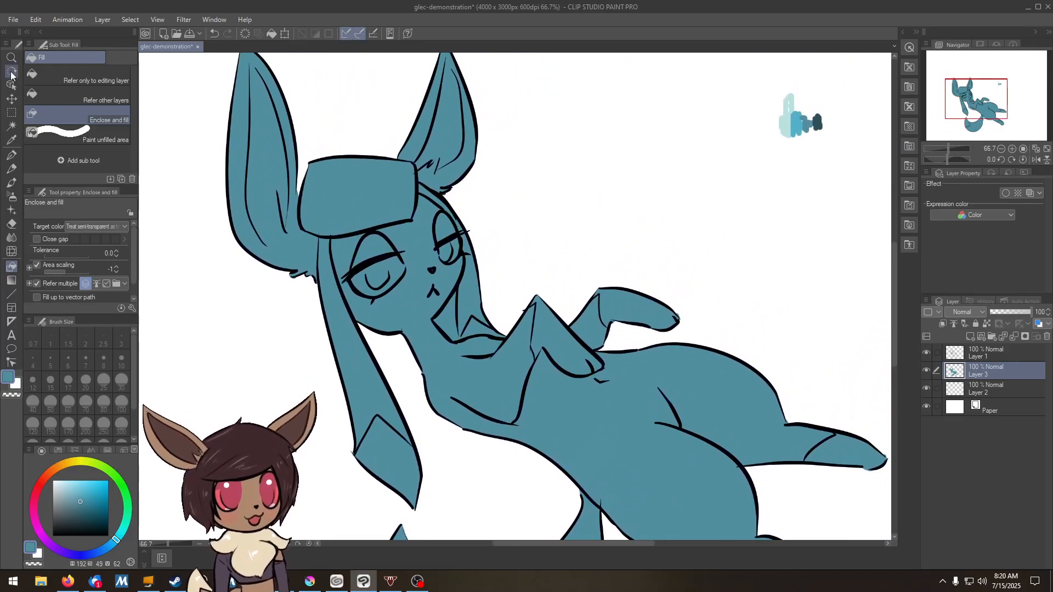
- Outline the background gap between the cheek, neck and far hair lock with a Polyline selection, delete its blue fill, and deselect
click(12, 113)
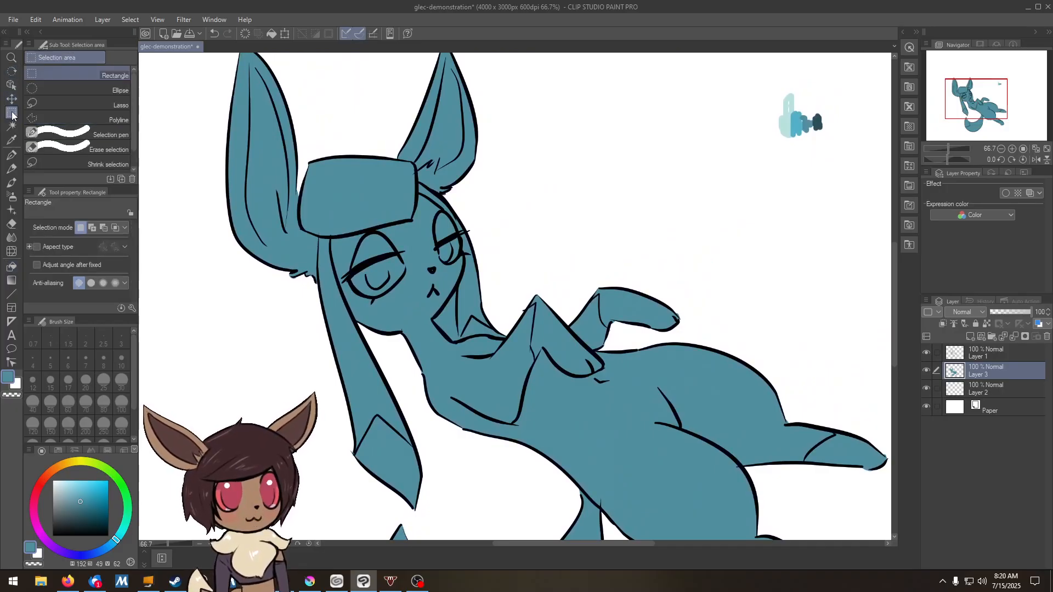
click(51, 117)
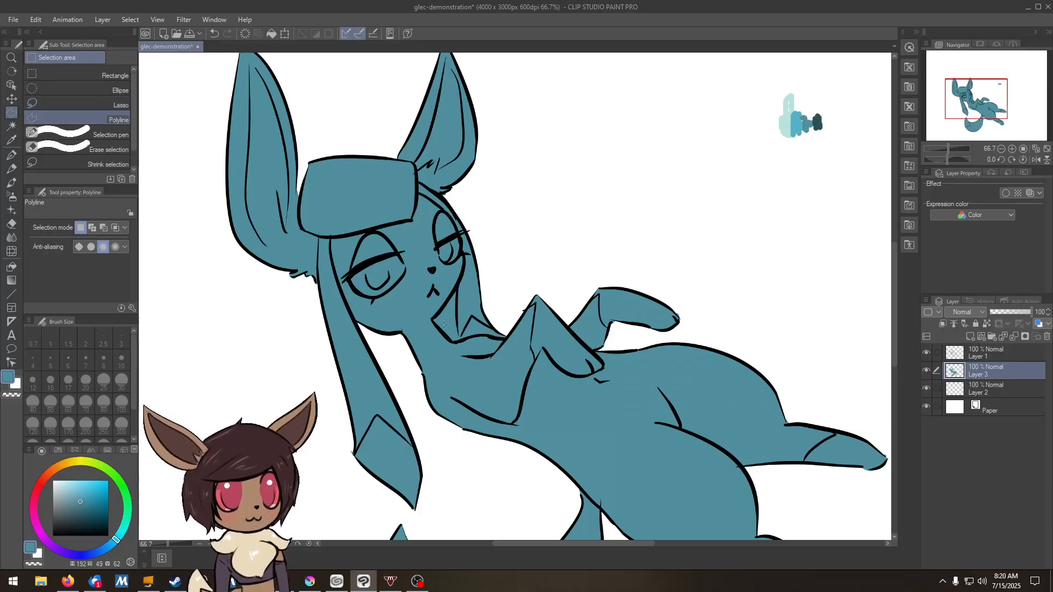
scroll(443, 322, up, 4)
click(477, 201)
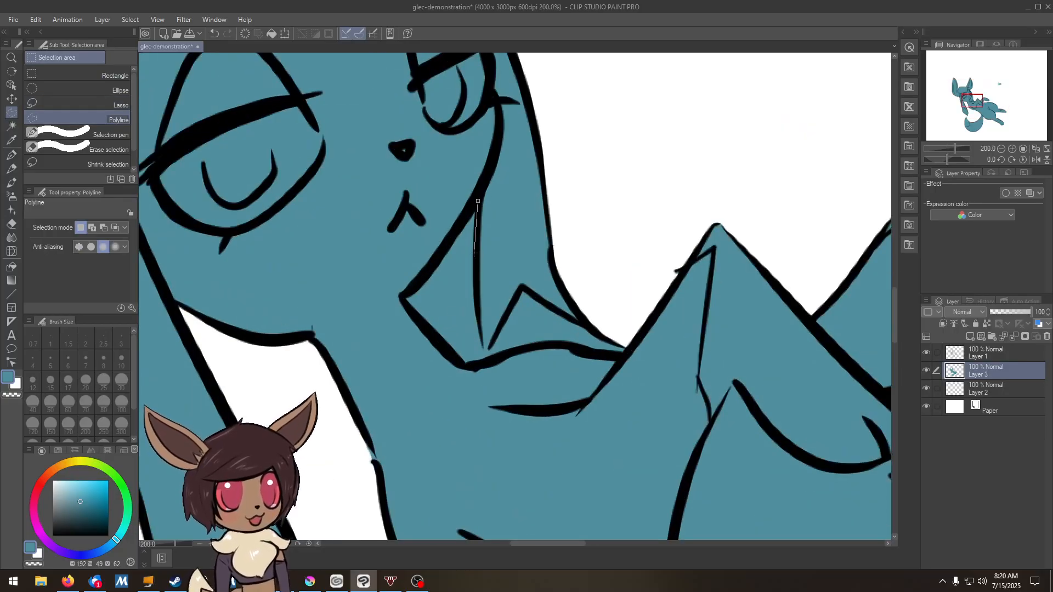
click(475, 257)
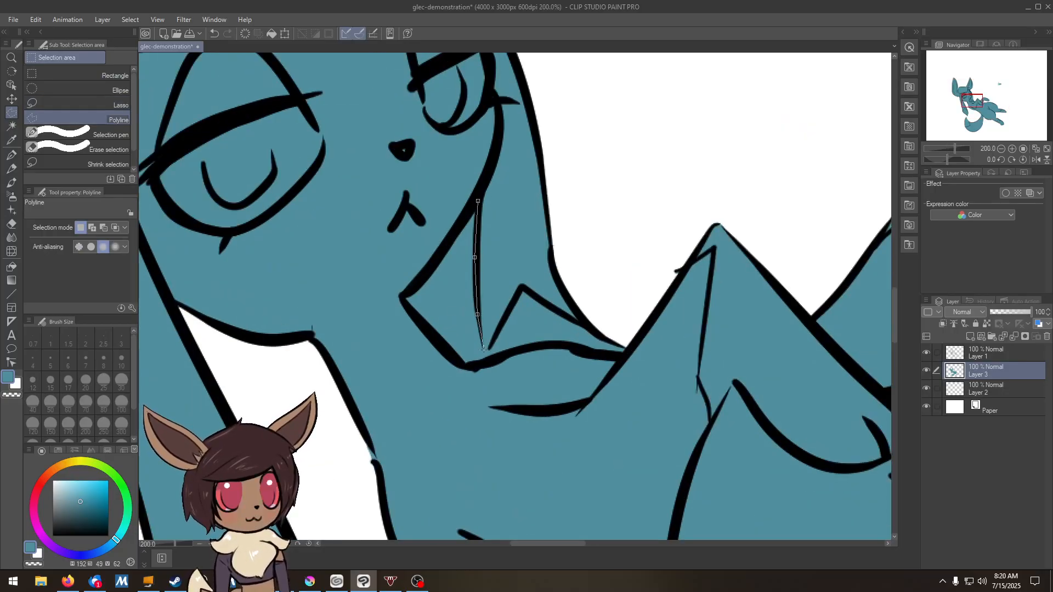
click(465, 367)
click(400, 296)
click(476, 203)
key(Delete)
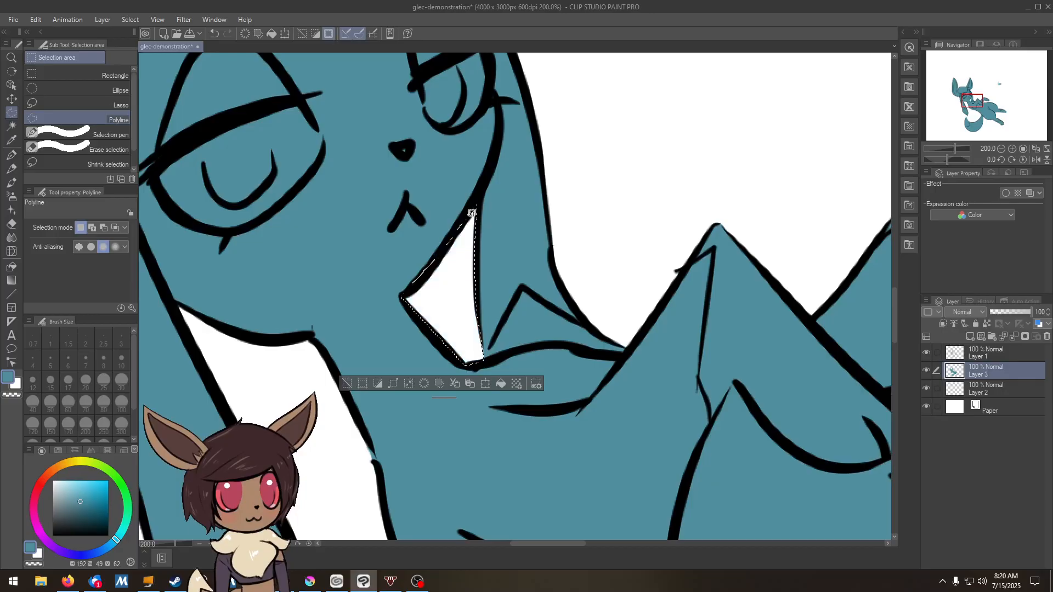
key(ctrl+d)
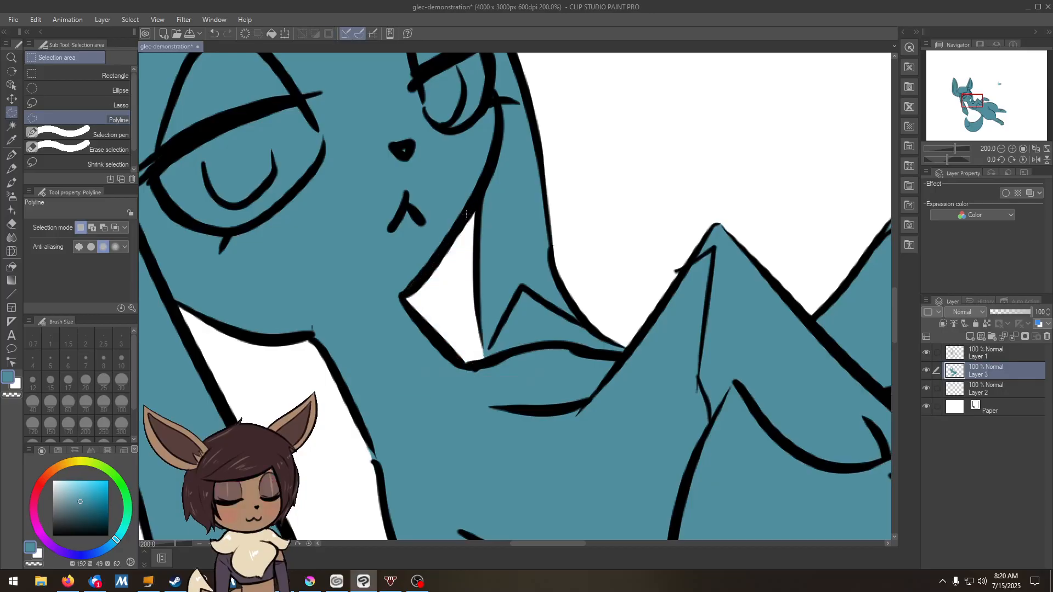
- Sample the light teal from the color swatches and fill the tail's main section with the Refer other layers fill
scroll(465, 219, down, 5)
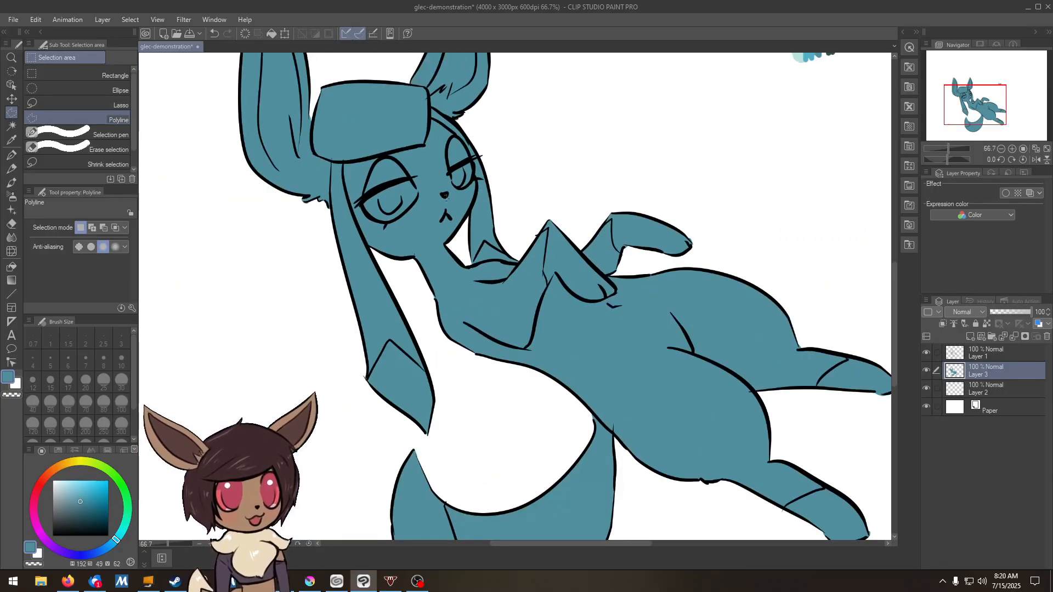
drag(523, 187, 540, 163)
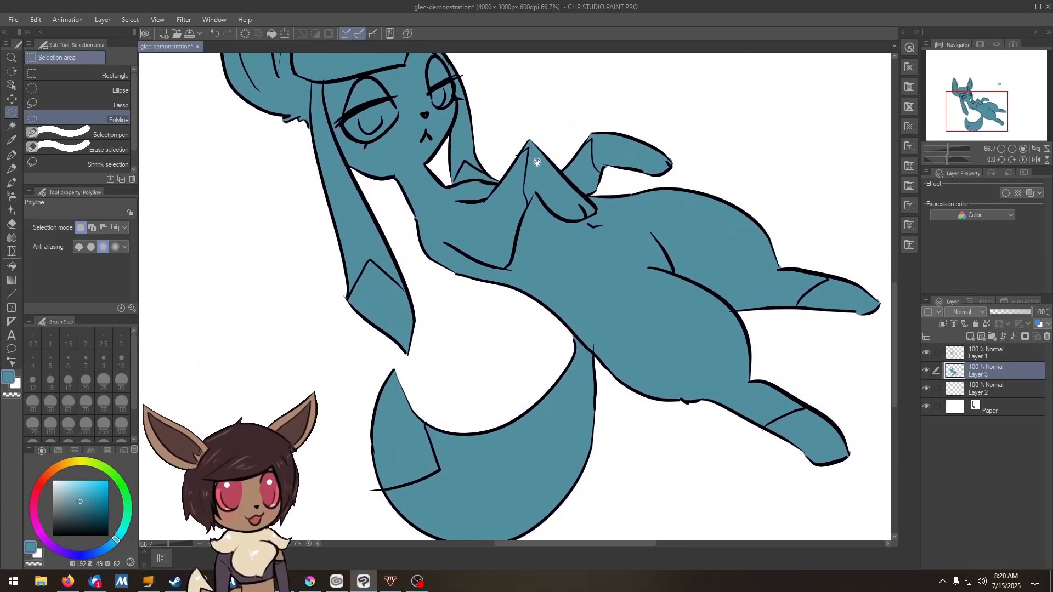
key(g)
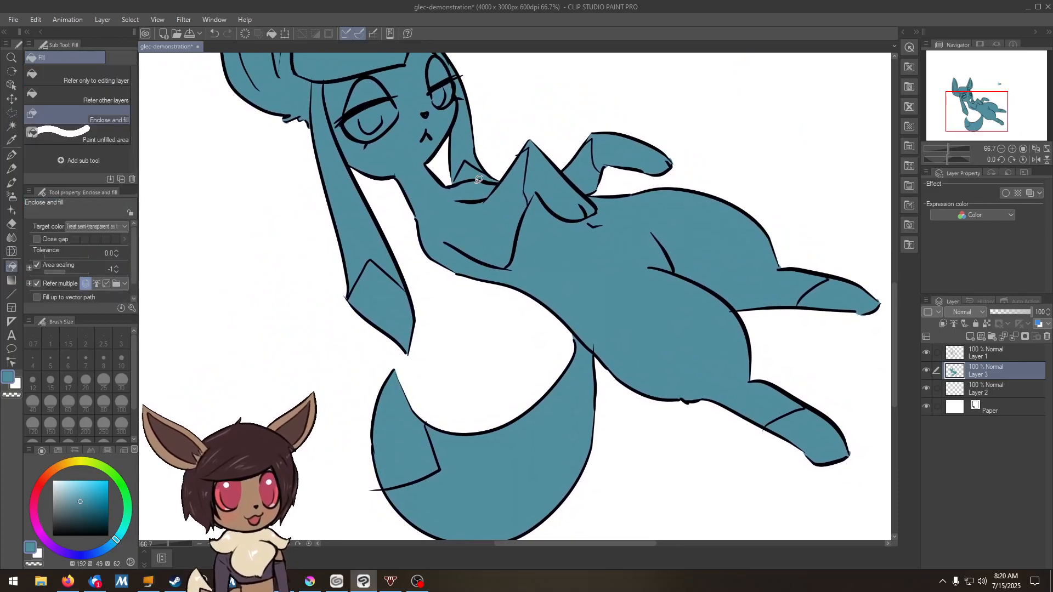
click(85, 101)
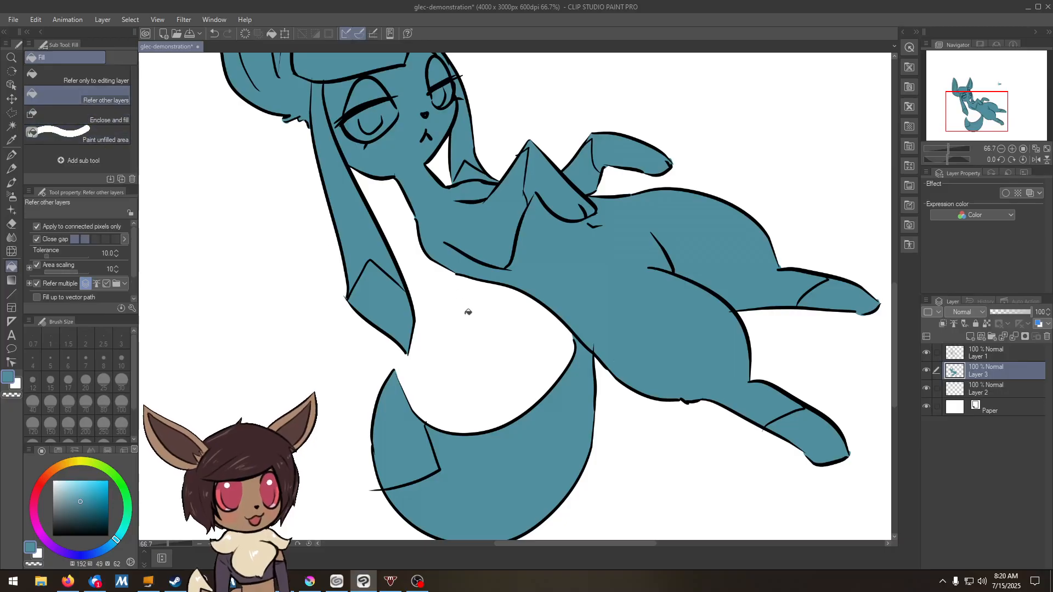
drag(624, 184, 488, 382)
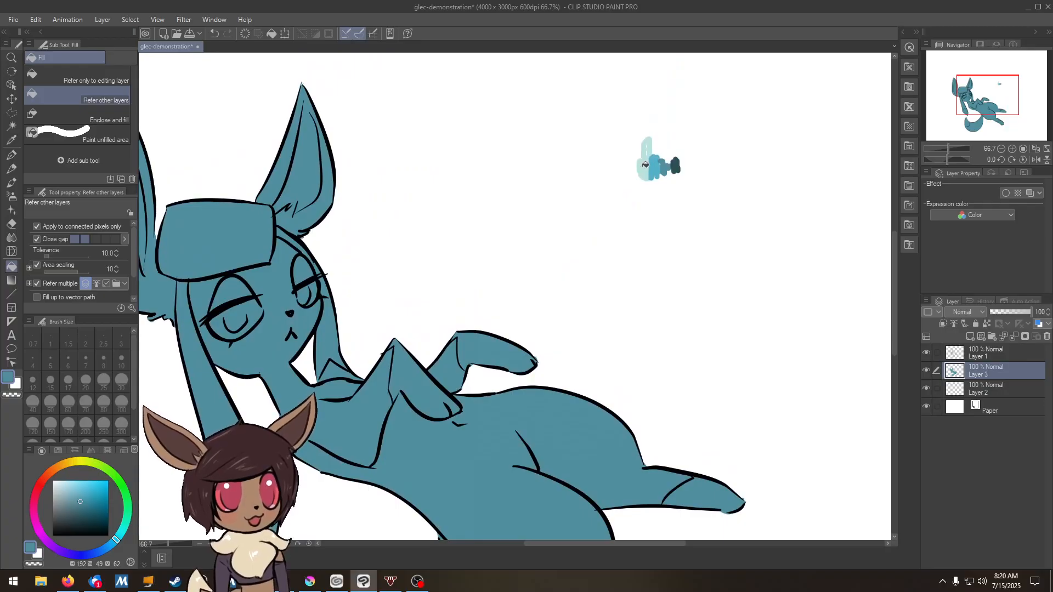
alt+click(644, 164)
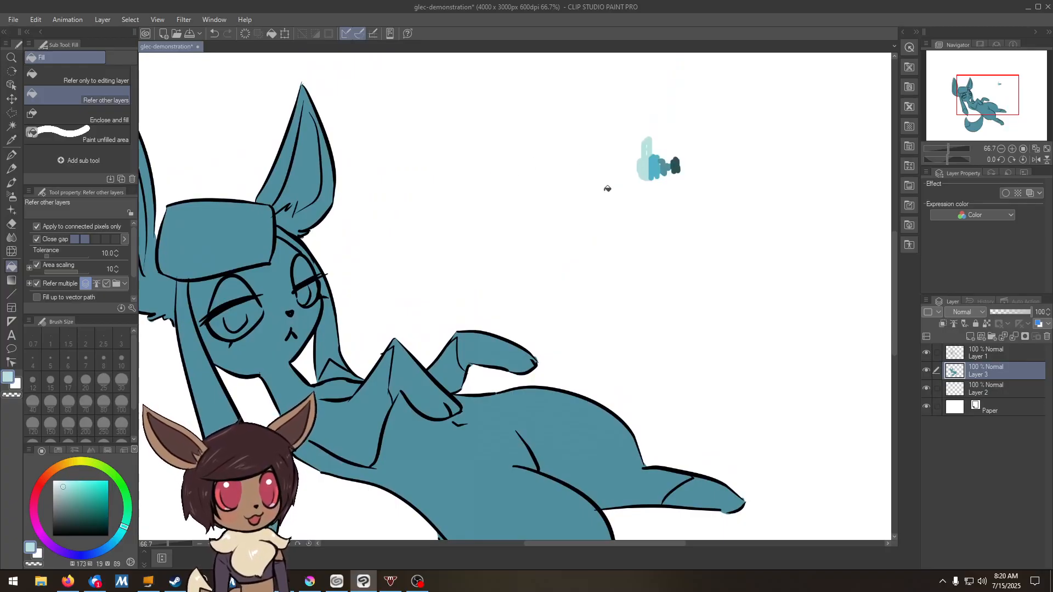
drag(446, 351, 506, 211)
click(464, 485)
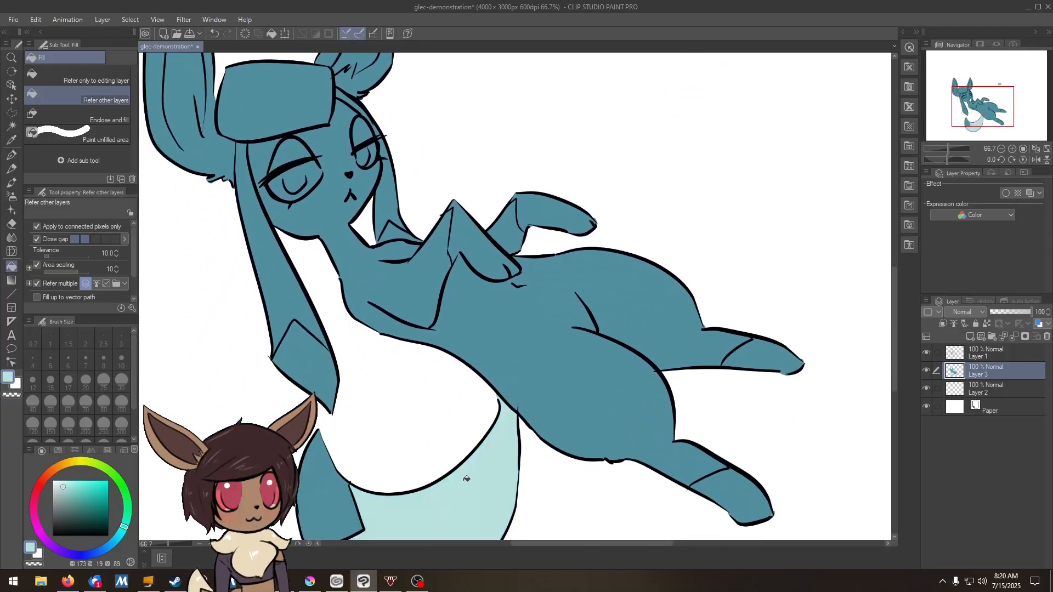
key(ctrl+z)
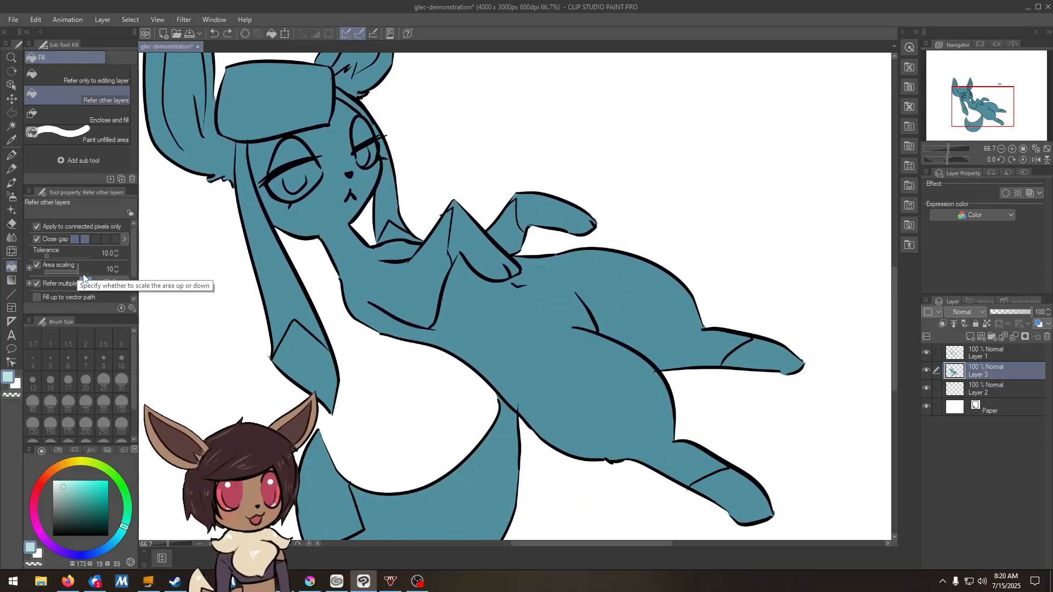
click(493, 486)
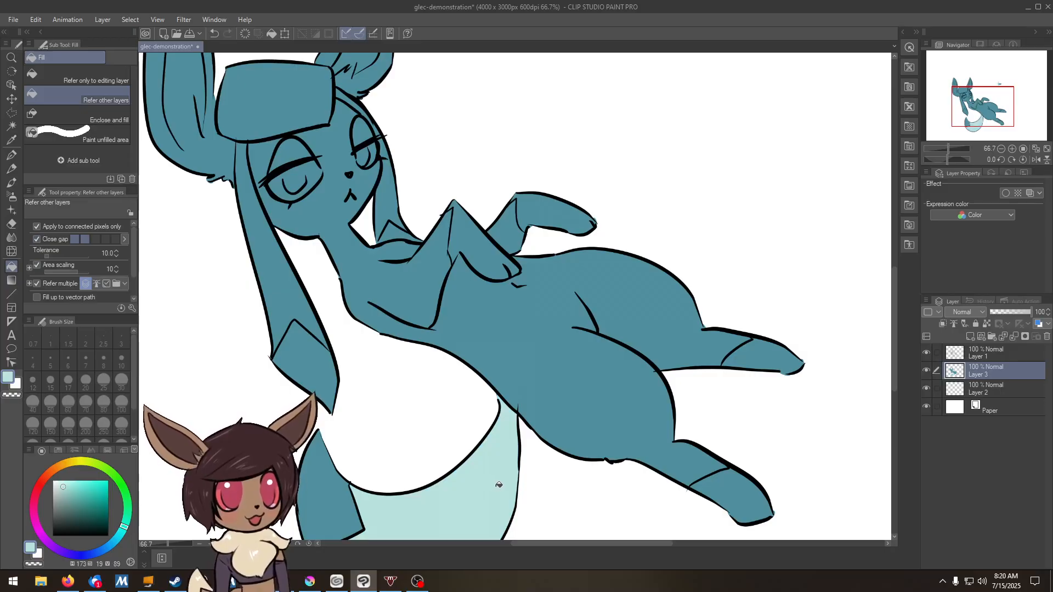
- Close the gap in the far eye's outline with the G-pen and fill the face, torso and upper legs with light teal
click(619, 415)
key(ctrl+z)
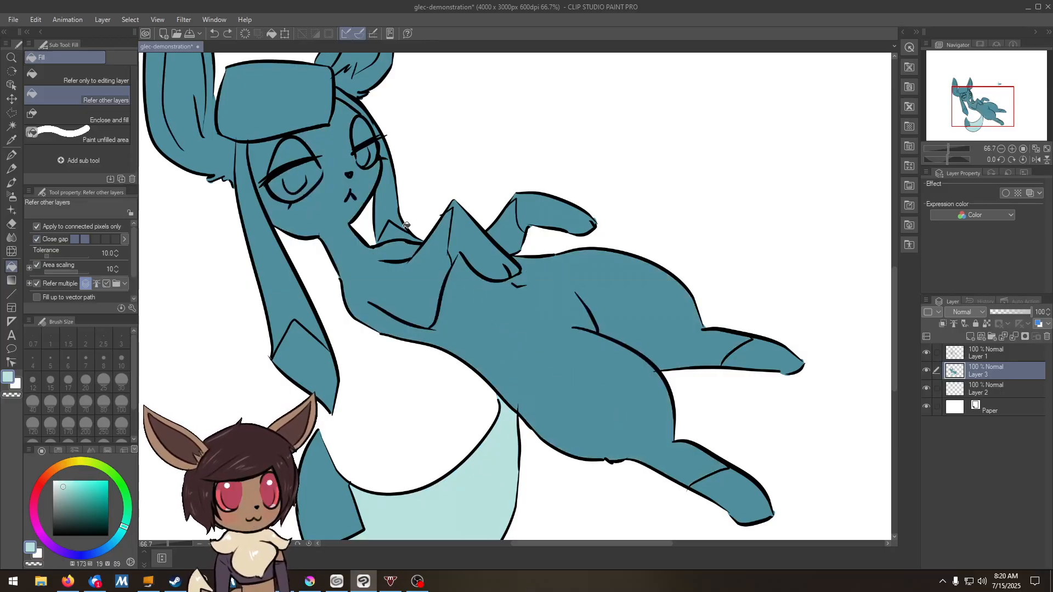
key(p)
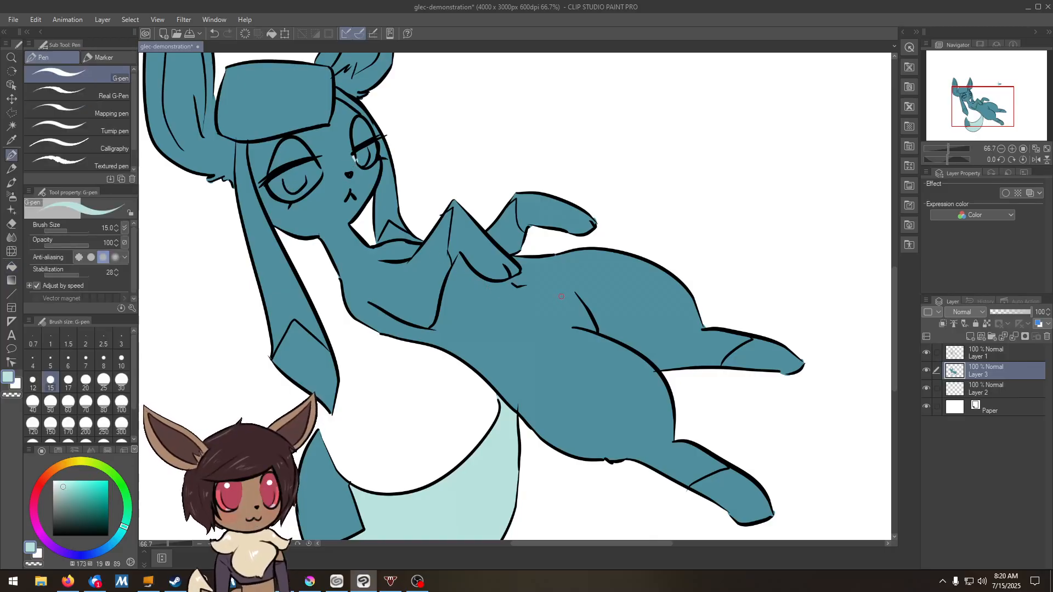
key(g)
key(g)
click(573, 363)
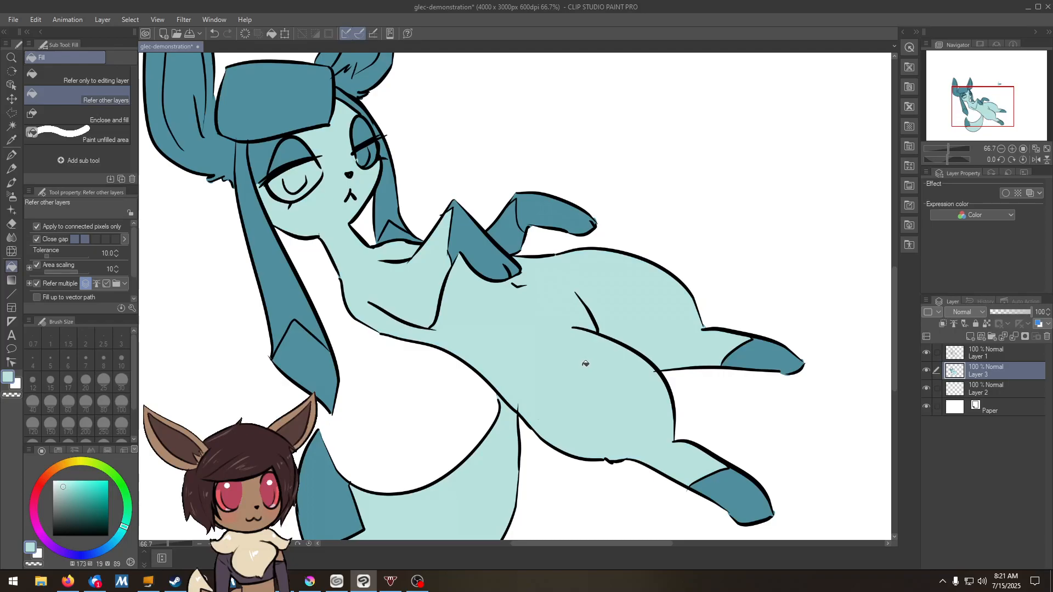
click(262, 155)
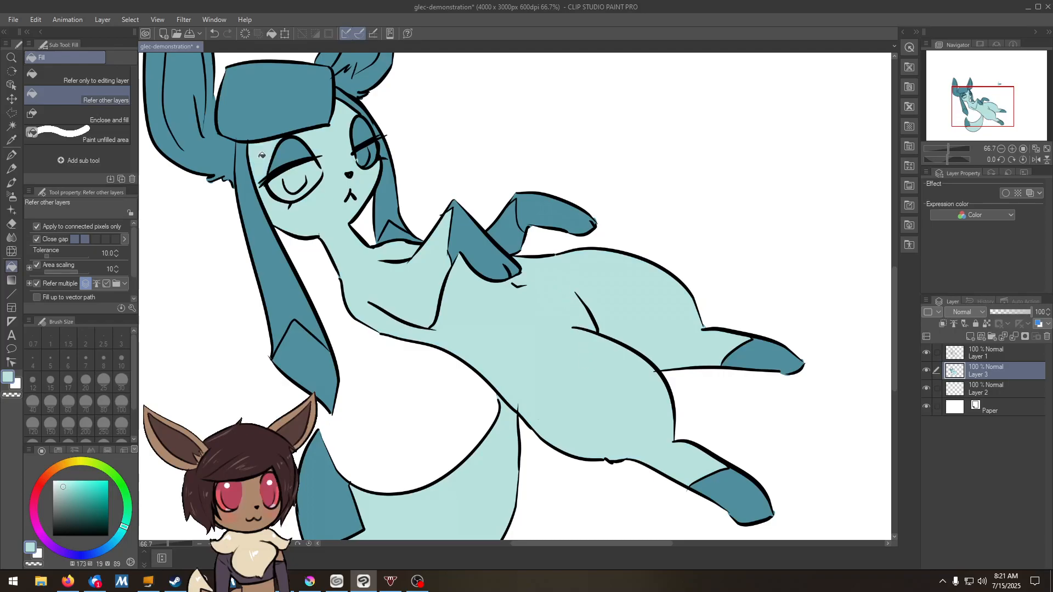
- Bridge the gaps in the inner-ear outlines of both ears with light teal G-pen strokes
mouse_move(230, 164)
mouse_down()
mouse_move(349, 335)
mouse_move(317, 291)
mouse_move(310, 330)
mouse_up()
key(p)
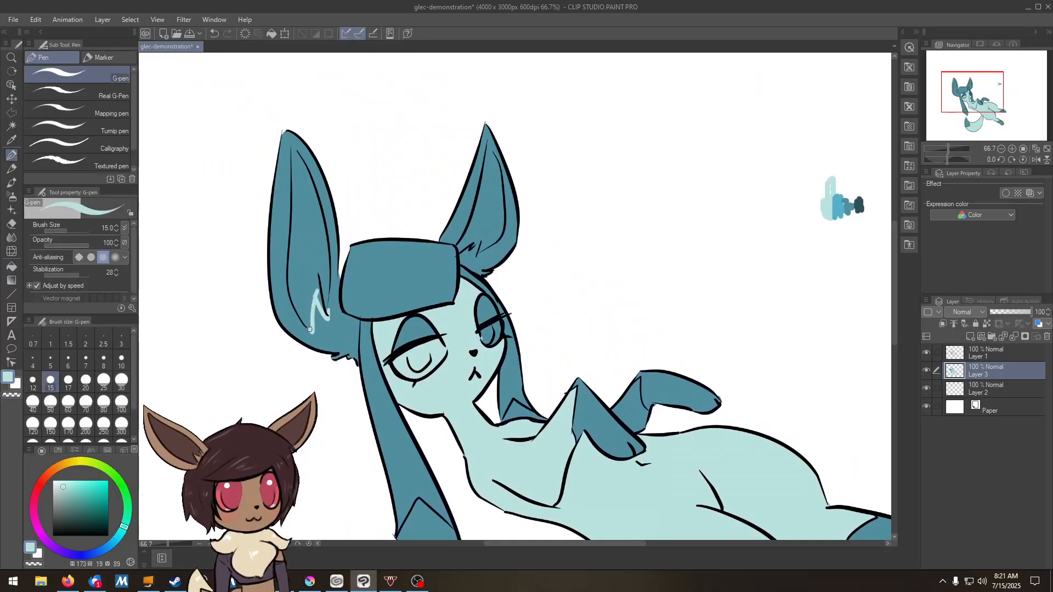
drag(289, 146, 300, 152)
drag(476, 246, 461, 253)
- Try filling the far ear's outer section with light teal, inspect the fill at the tip, and undo it
key(g)
key(g)
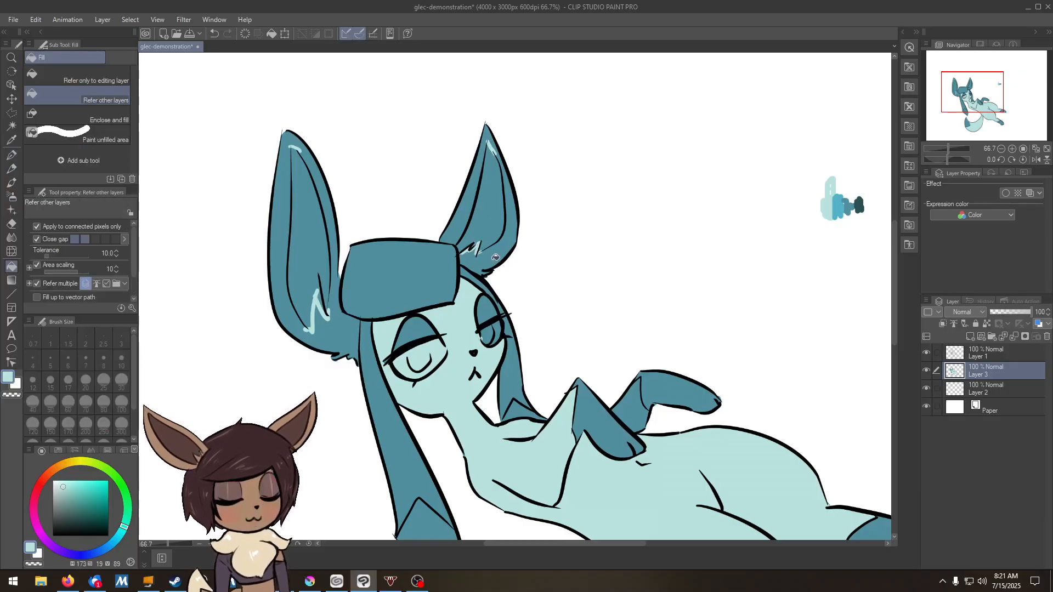
click(500, 250)
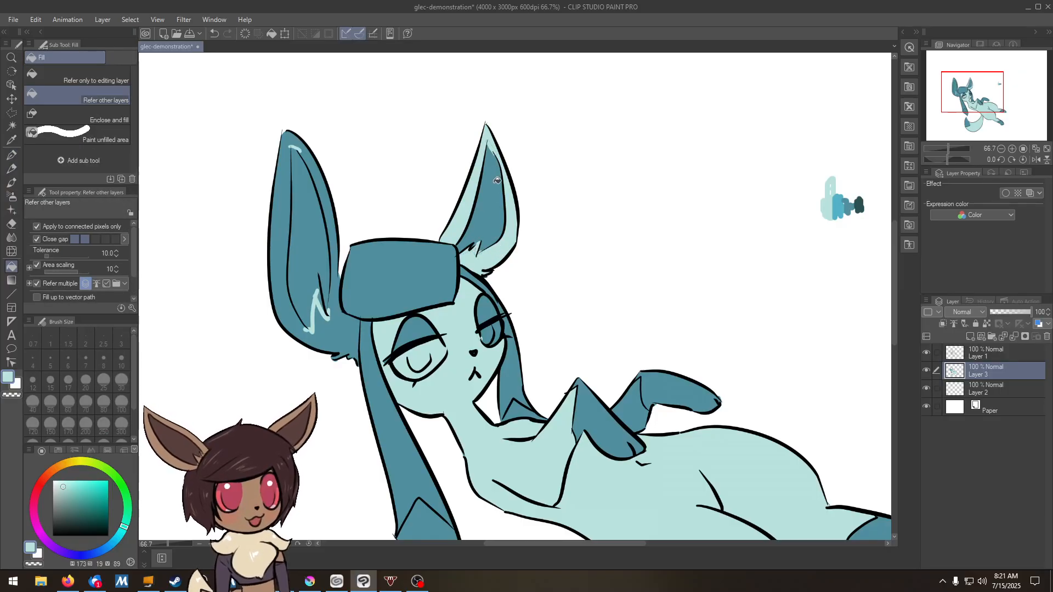
scroll(498, 179, up, 5)
drag(477, 146, 494, 256)
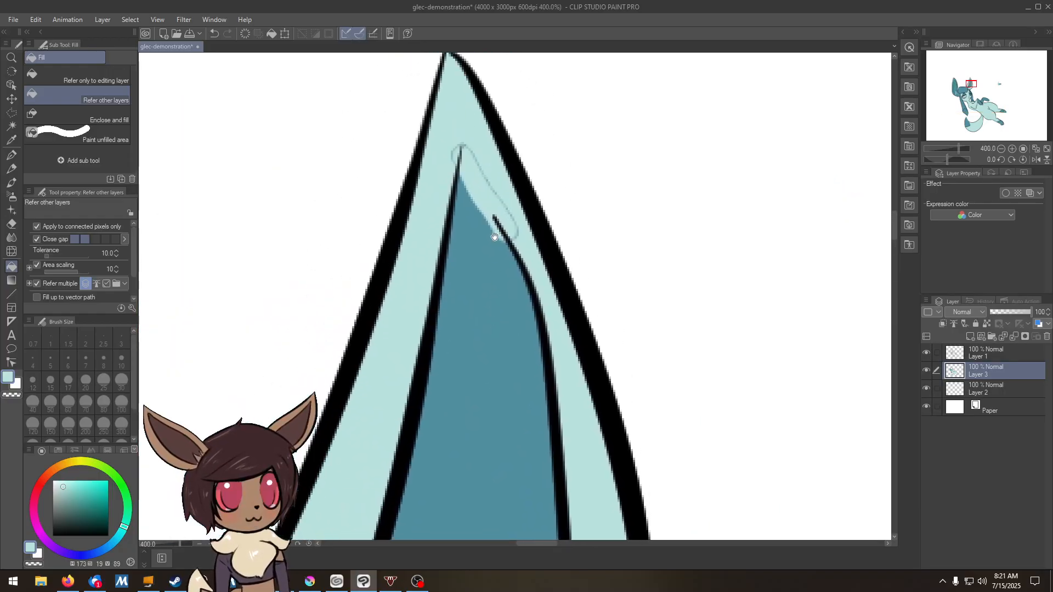
key(ctrl+z)
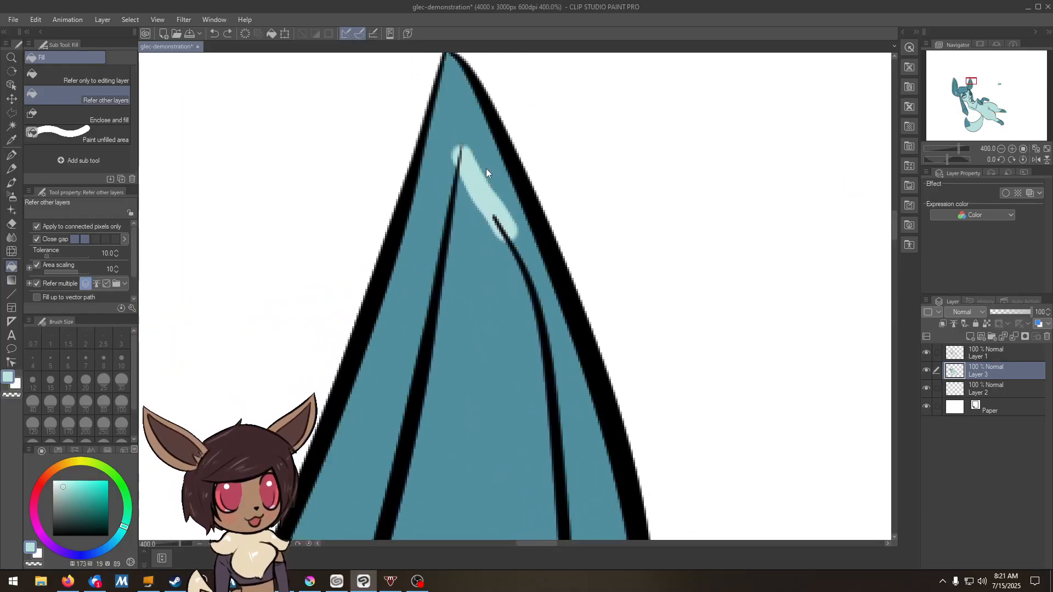
scroll(131, 239, down, 1)
scroll(137, 251, up, 1)
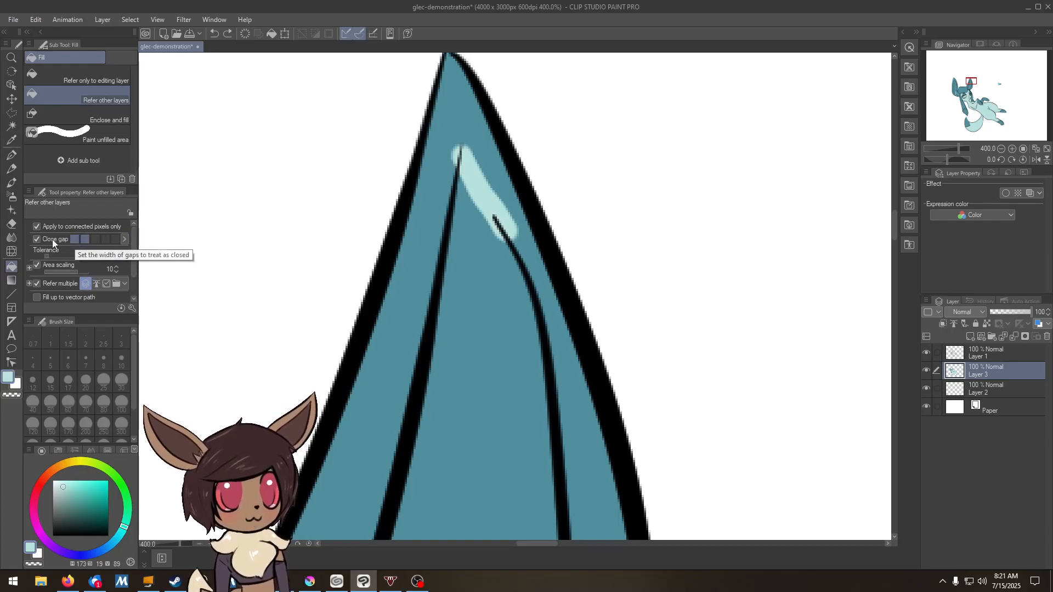
- Turn off Close gap and set Area scaling to 2 for the Refer other layers fill
click(38, 239)
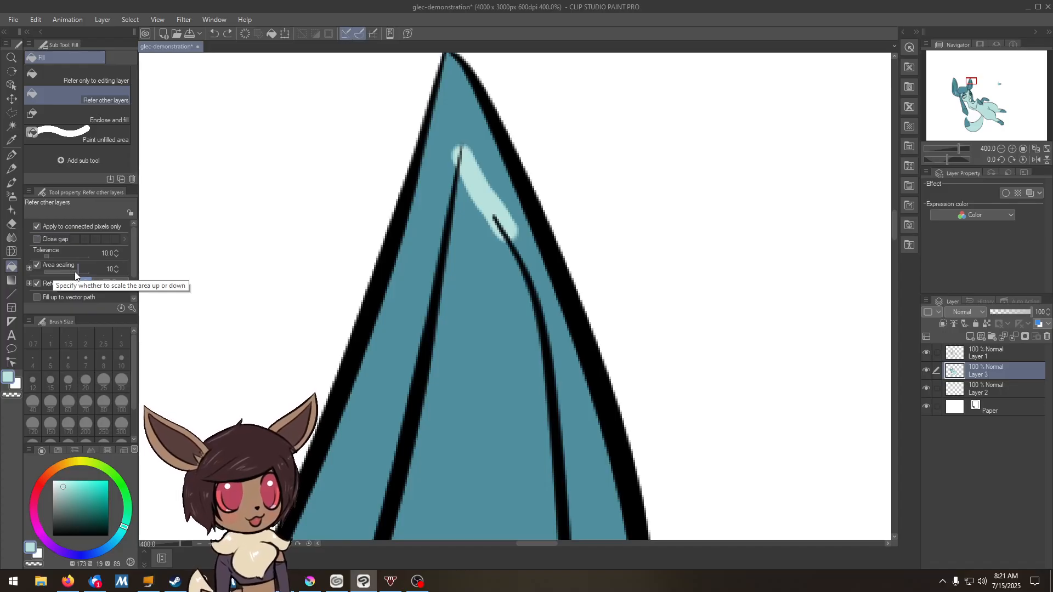
click(30, 268)
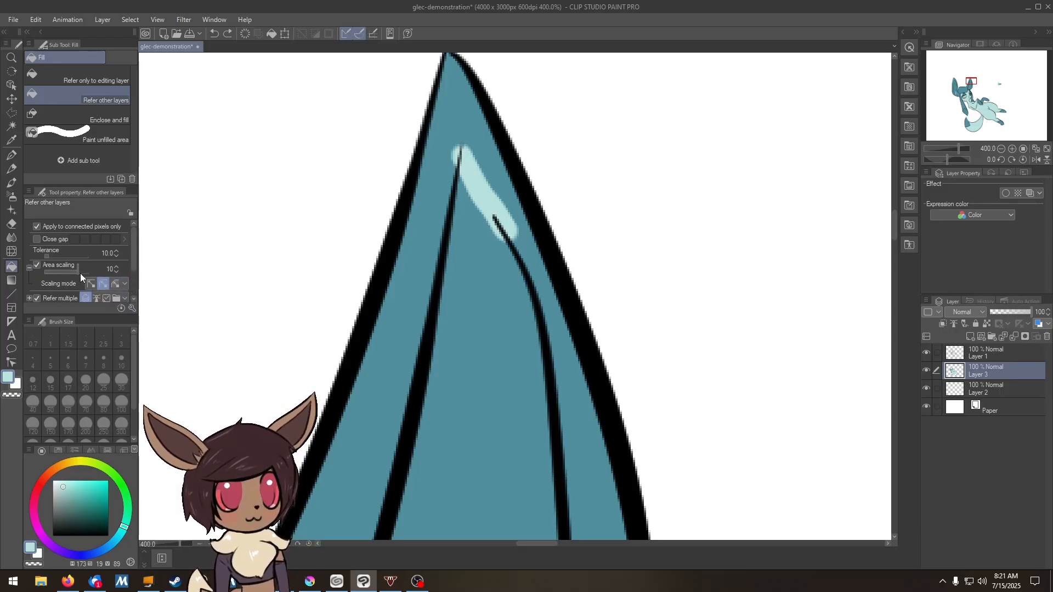
click(422, 231)
key(ctrl+z)
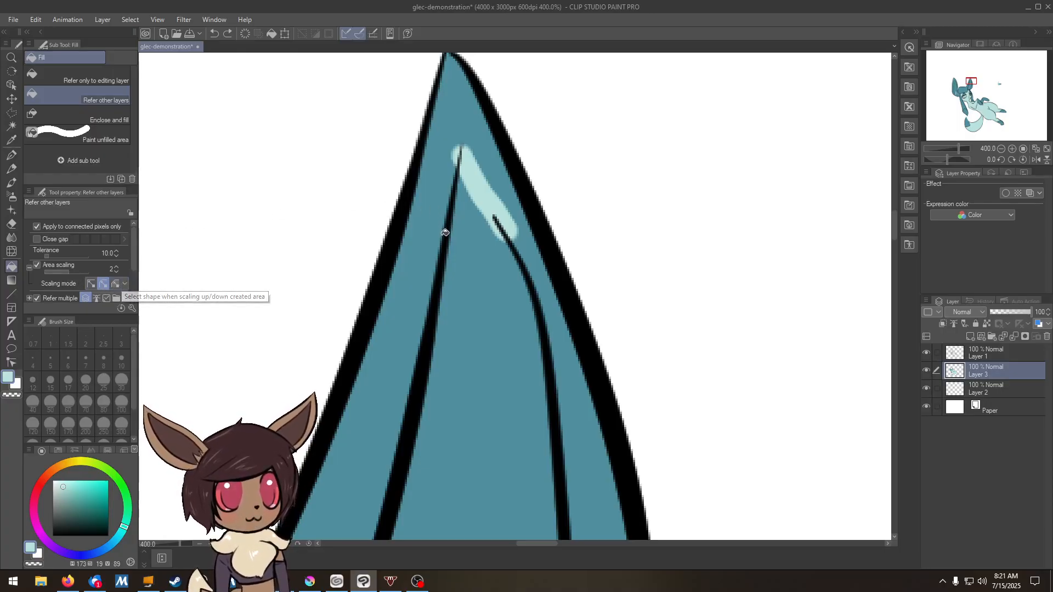
- Fill the outer sections of both ears with light teal, leaving the inner ears blue
scroll(424, 231, down, 4)
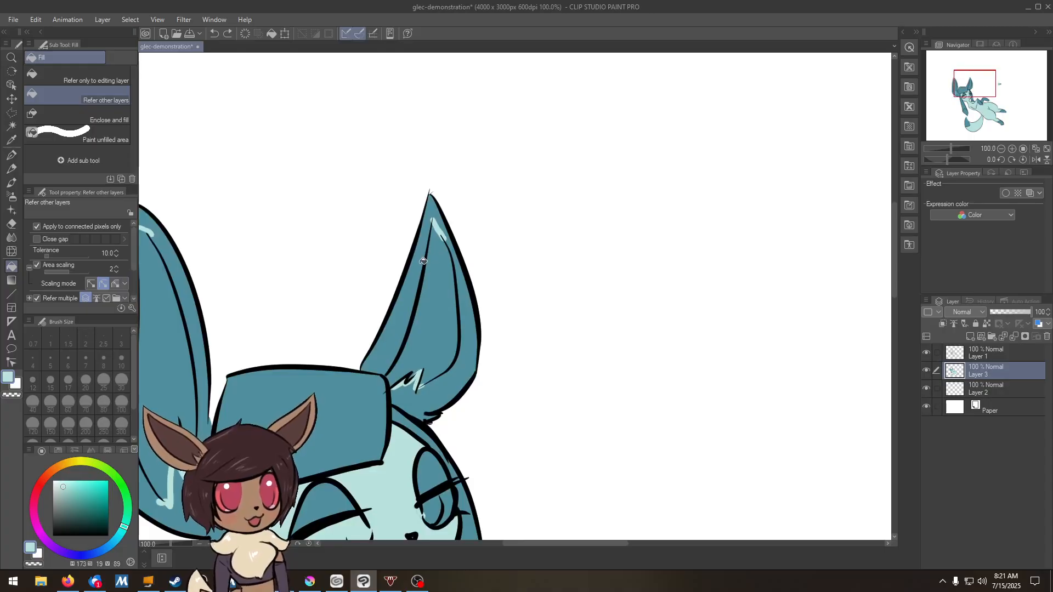
click(413, 282)
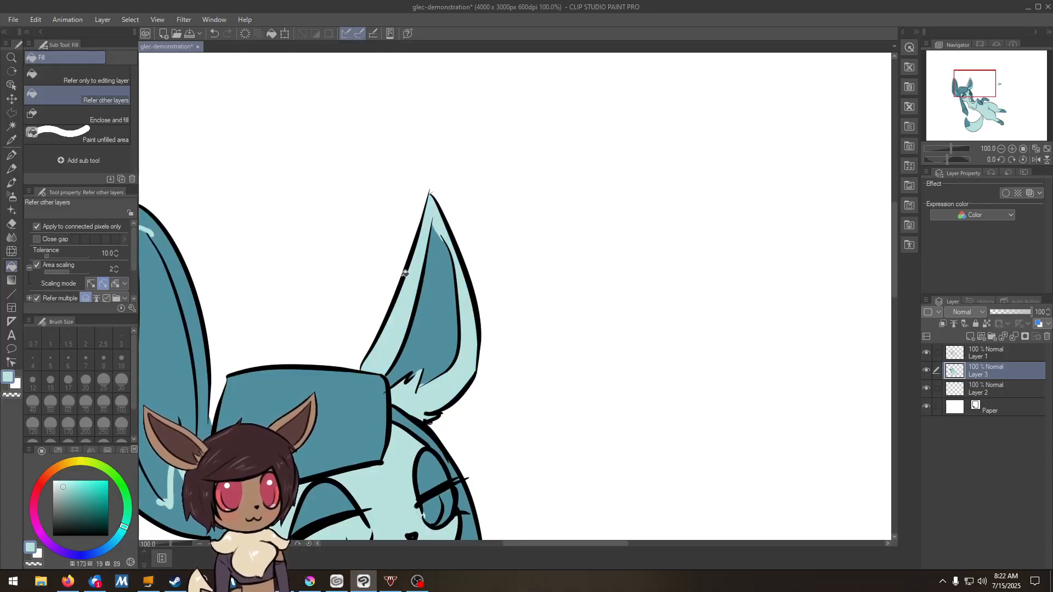
scroll(405, 274, up, 3)
scroll(403, 279, down, 2)
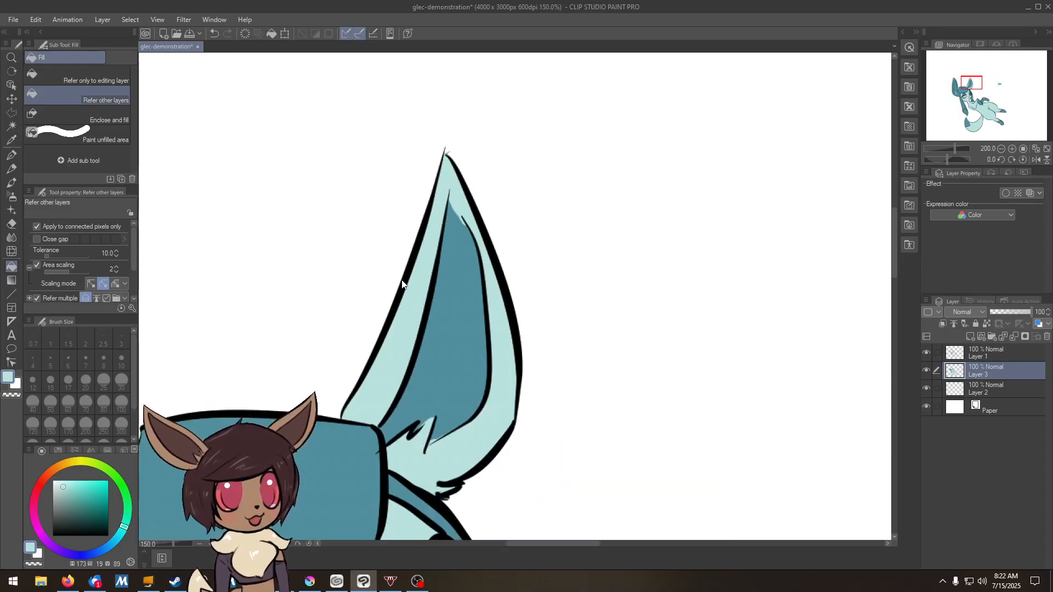
scroll(402, 284, down, 1)
drag(325, 288, 505, 215)
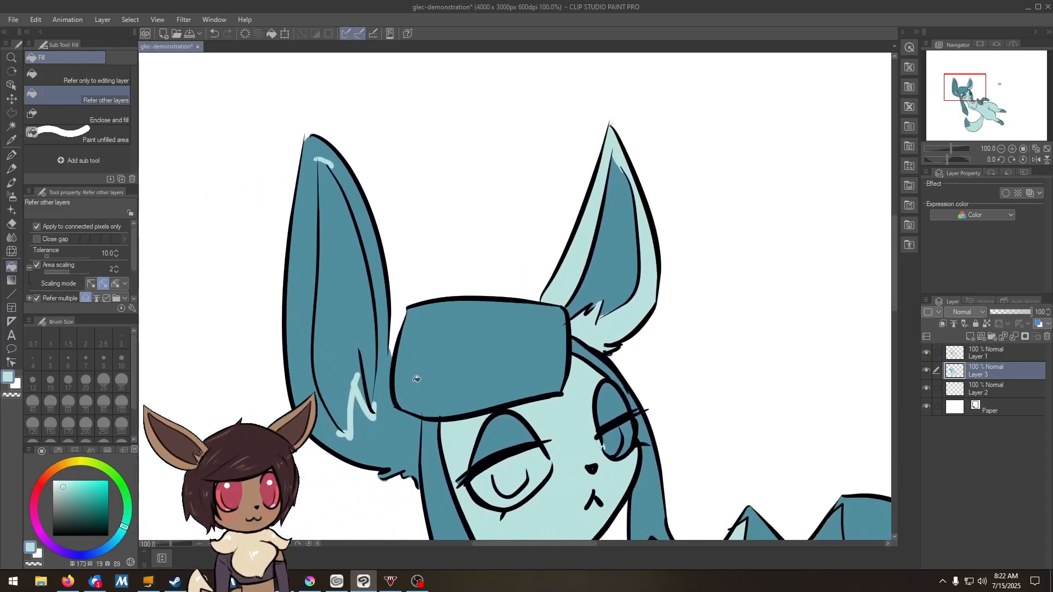
click(390, 434)
- Fill the far arm's upper section with light teal, leaving the paw blue
drag(399, 447, 116, 325)
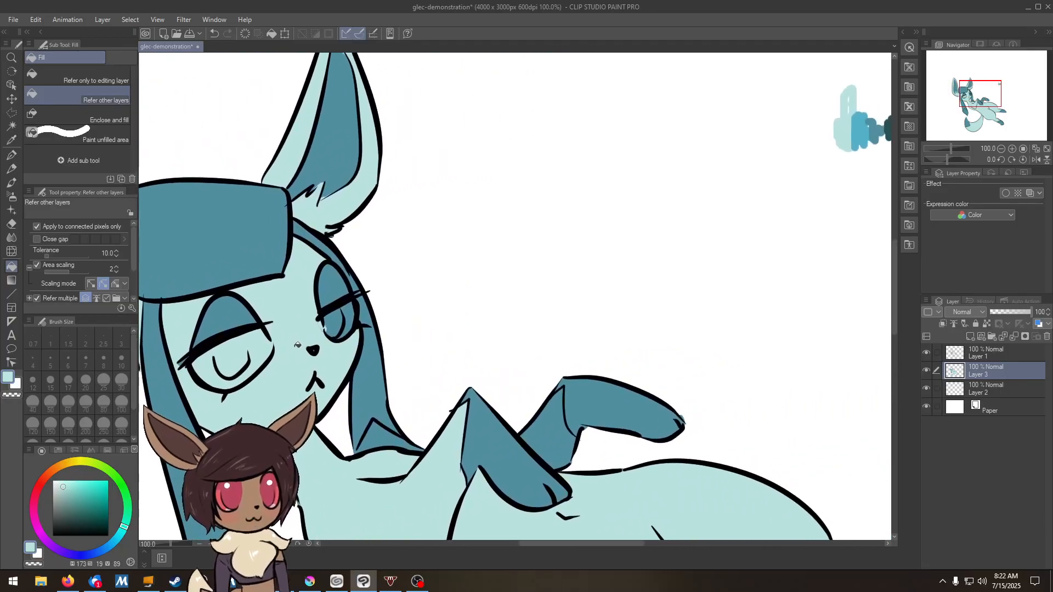
drag(477, 389, 380, 137)
drag(502, 342, 431, 315)
drag(404, 303, 371, 415)
drag(490, 231, 480, 355)
drag(474, 291, 617, 241)
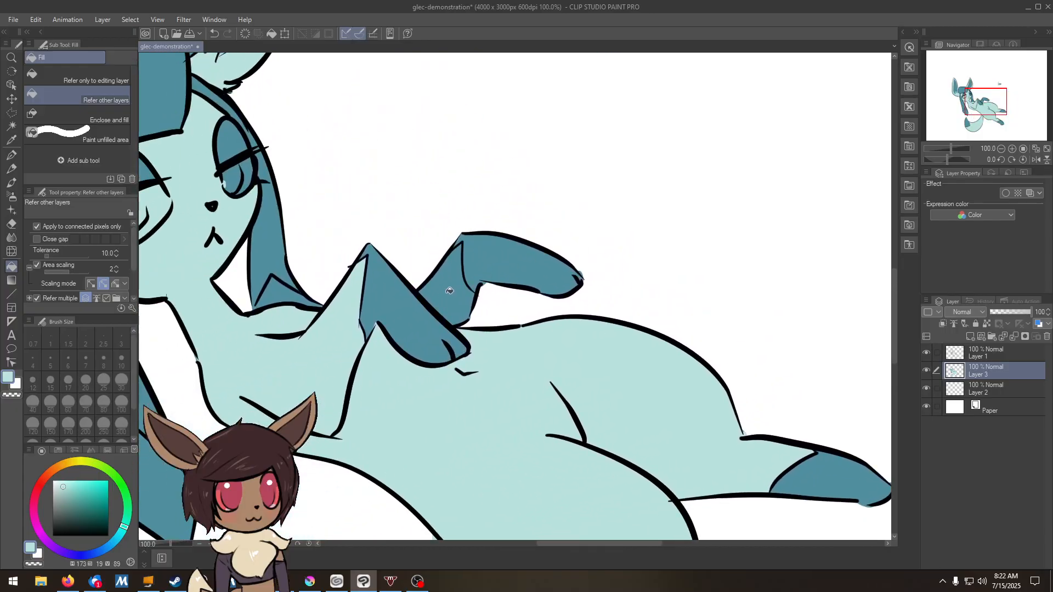
click(450, 290)
- Sample the brighter blue from the color swatches and fill both hair locks and the forehead piece with it
drag(446, 263, 555, 281)
drag(551, 235, 531, 336)
drag(549, 264, 442, 339)
drag(569, 250, 526, 275)
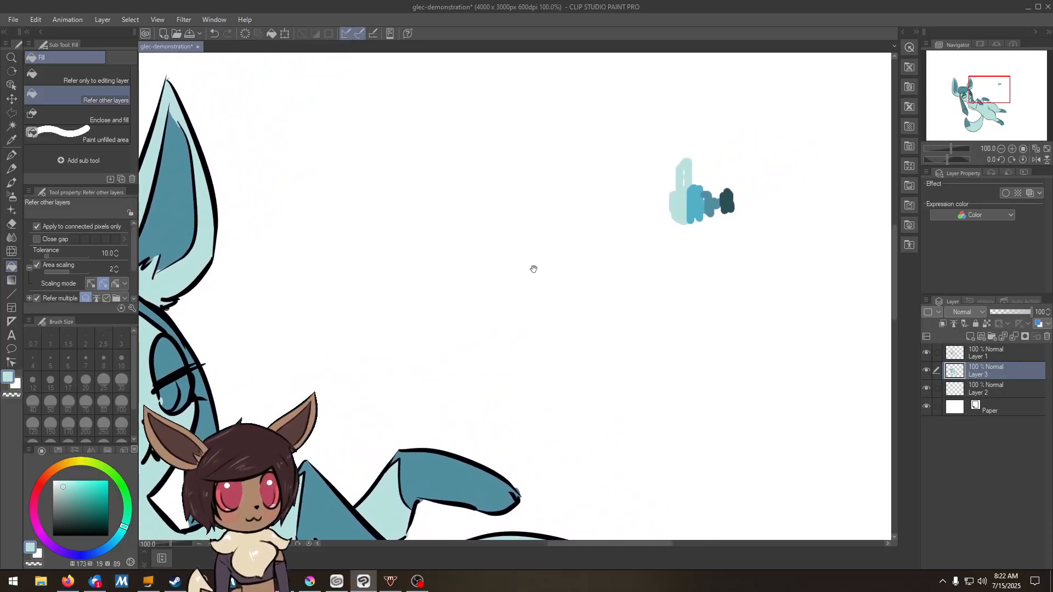
alt+click(695, 201)
drag(477, 314, 733, 183)
click(444, 324)
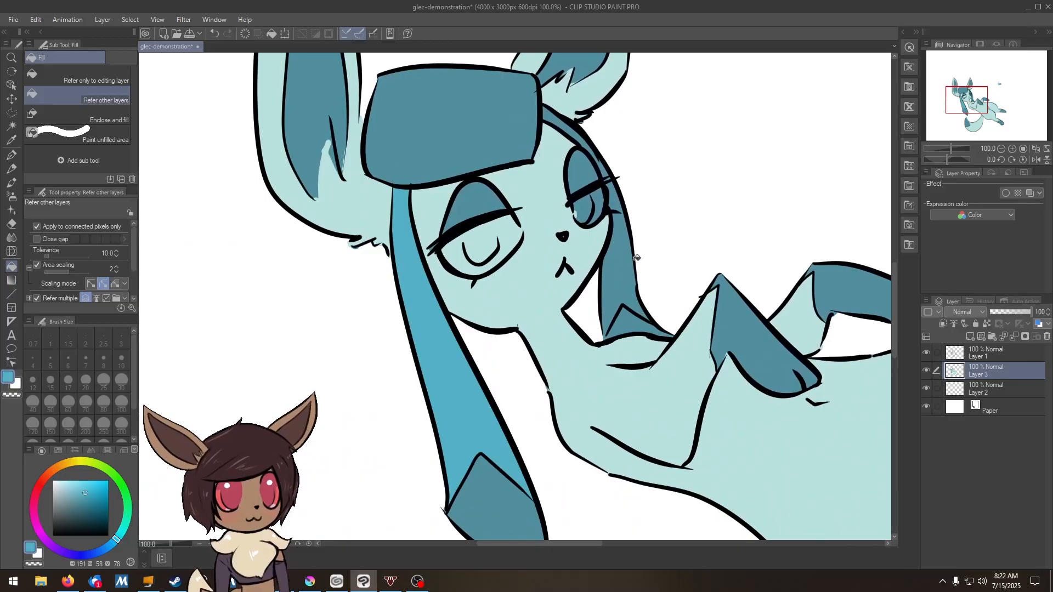
click(625, 265)
click(606, 165)
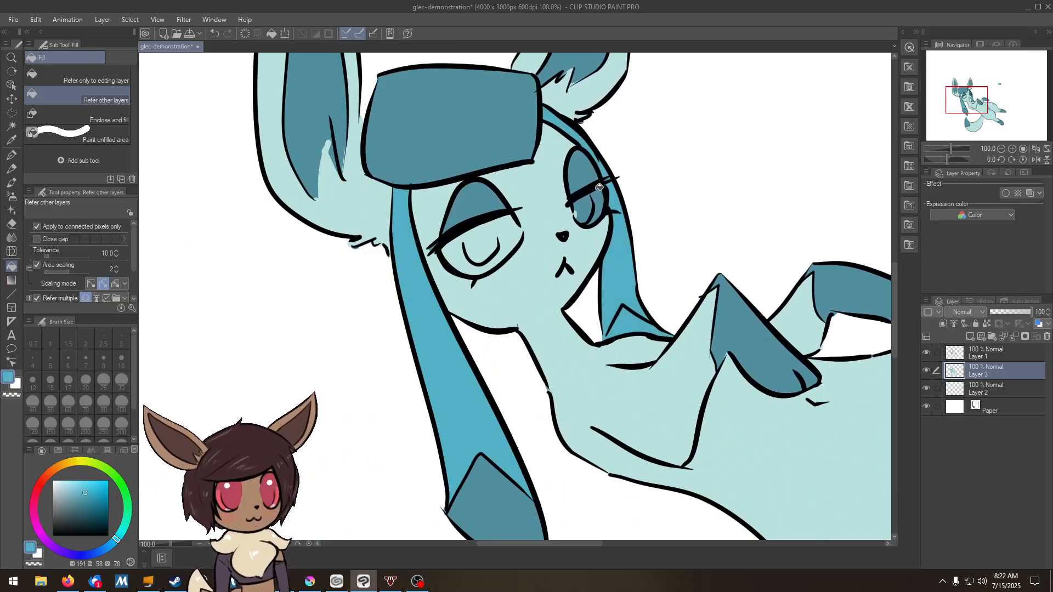
drag(715, 145, 568, 259)
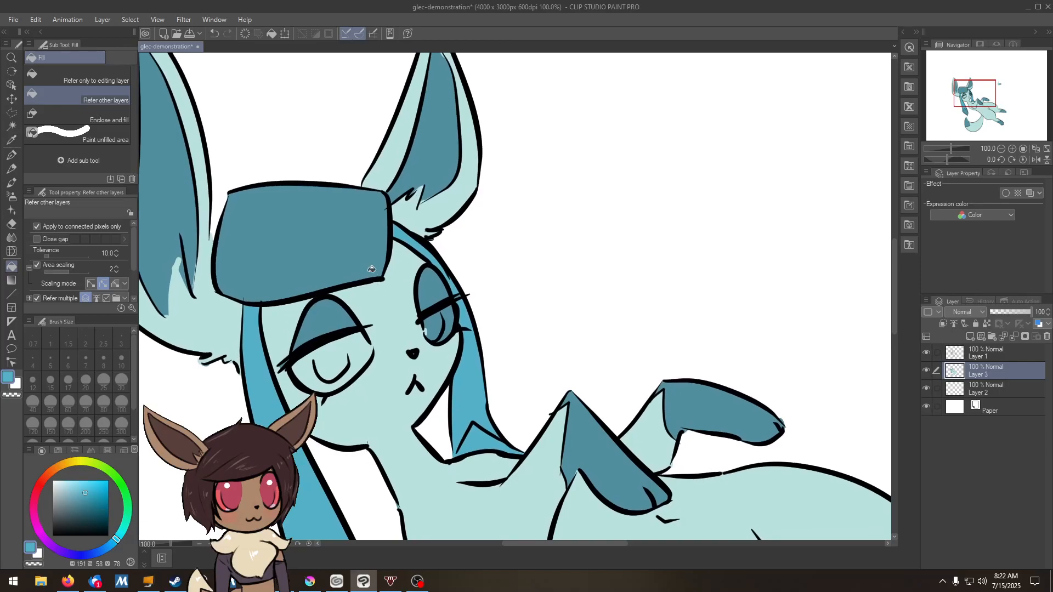
click(336, 247)
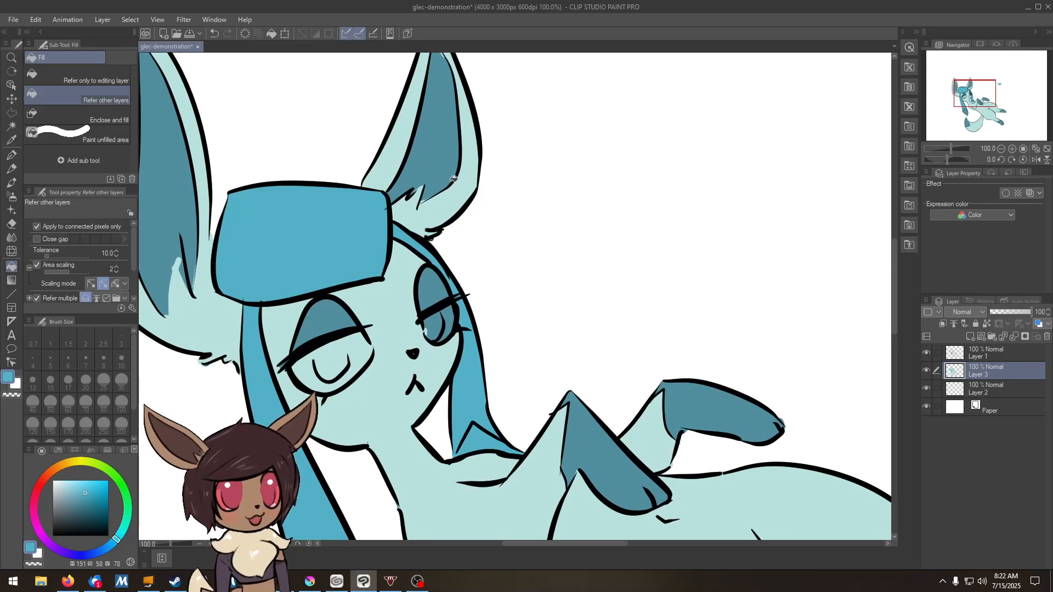
- Use the medium blue with the G-pen and the fill to recolor the far hair lock's tip
drag(495, 396, 496, 269)
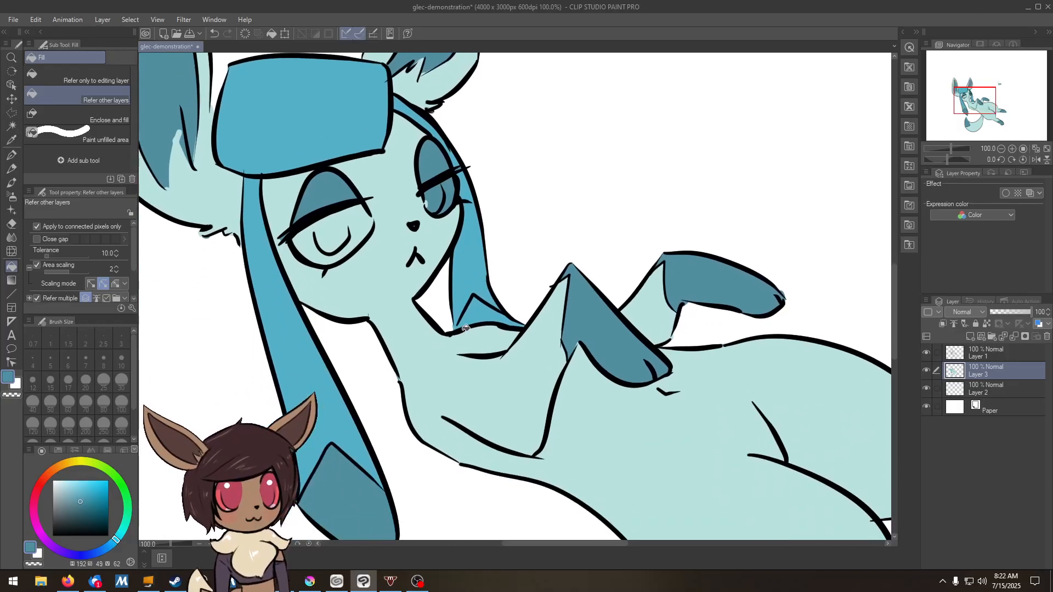
key(p)
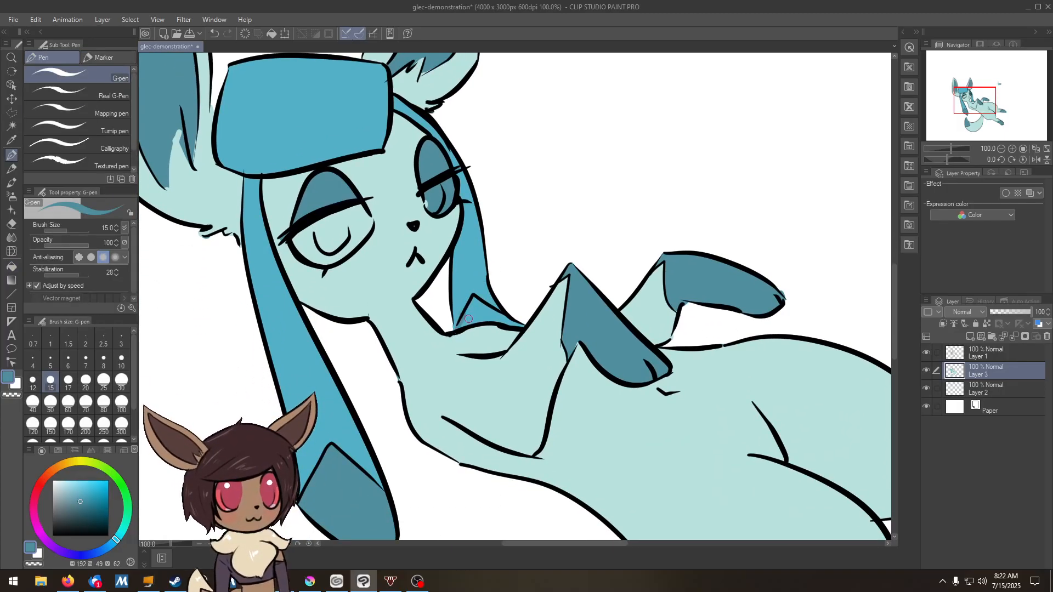
key(g)
click(484, 311)
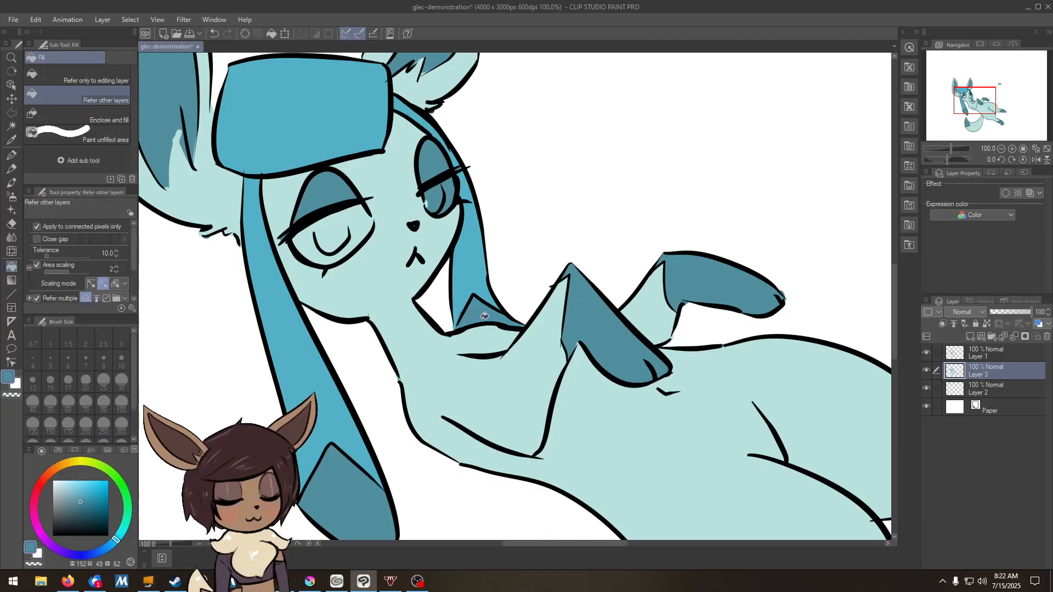
mouse_move(470, 303)
mouse_down()
mouse_move(499, 310)
mouse_move(507, 332)
mouse_move(558, 360)
mouse_move(499, 371)
mouse_move(497, 318)
mouse_move(449, 245)
mouse_move(453, 283)
mouse_up()
scroll(504, 358, down, 1)
scroll(504, 358, down, 1)
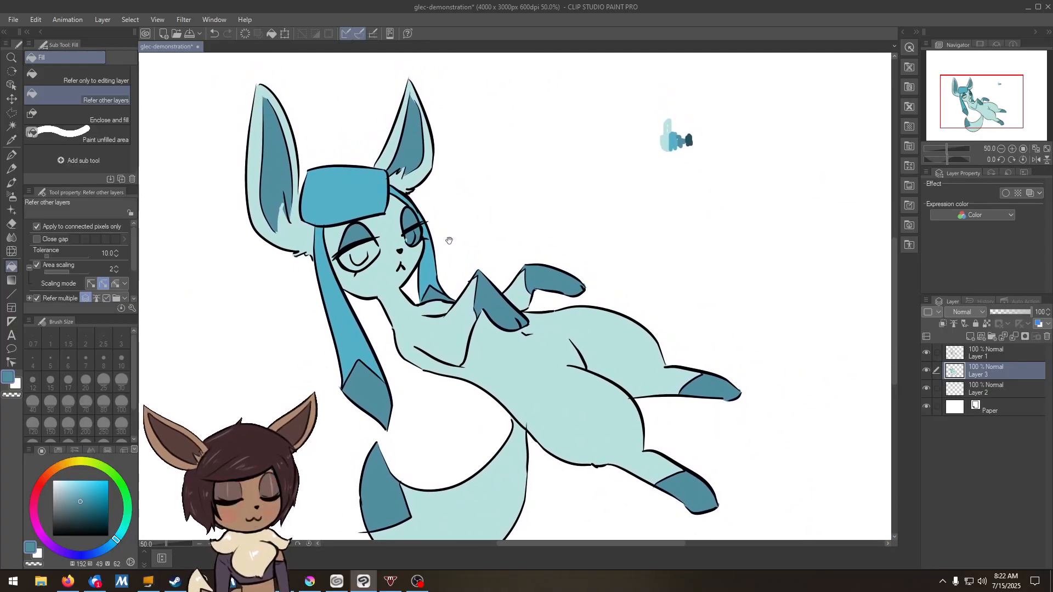
- Color the whites of both eyes white with the G-pen and the fill
key(x)
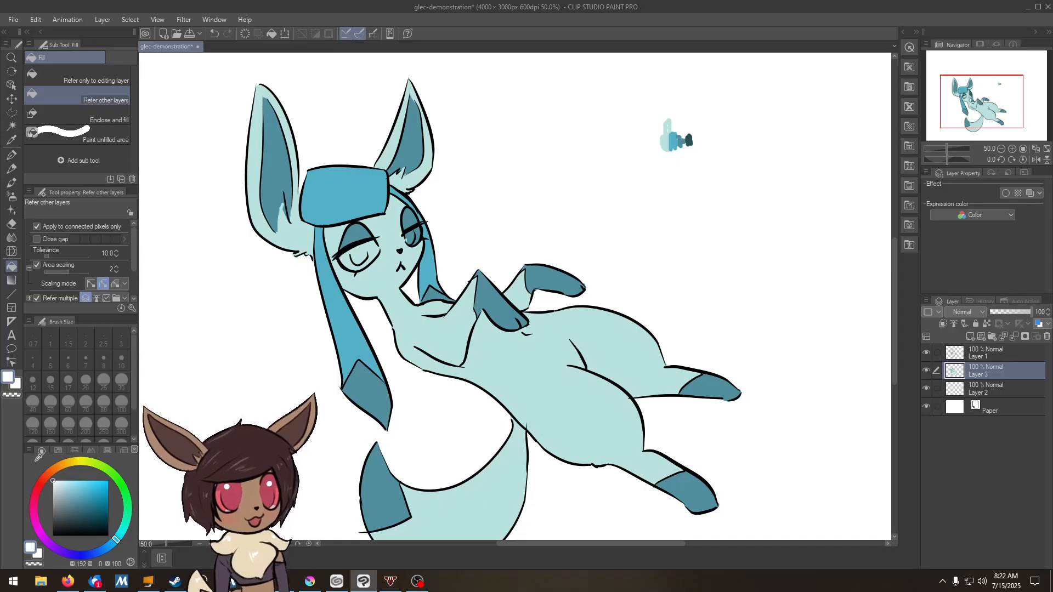
key(p)
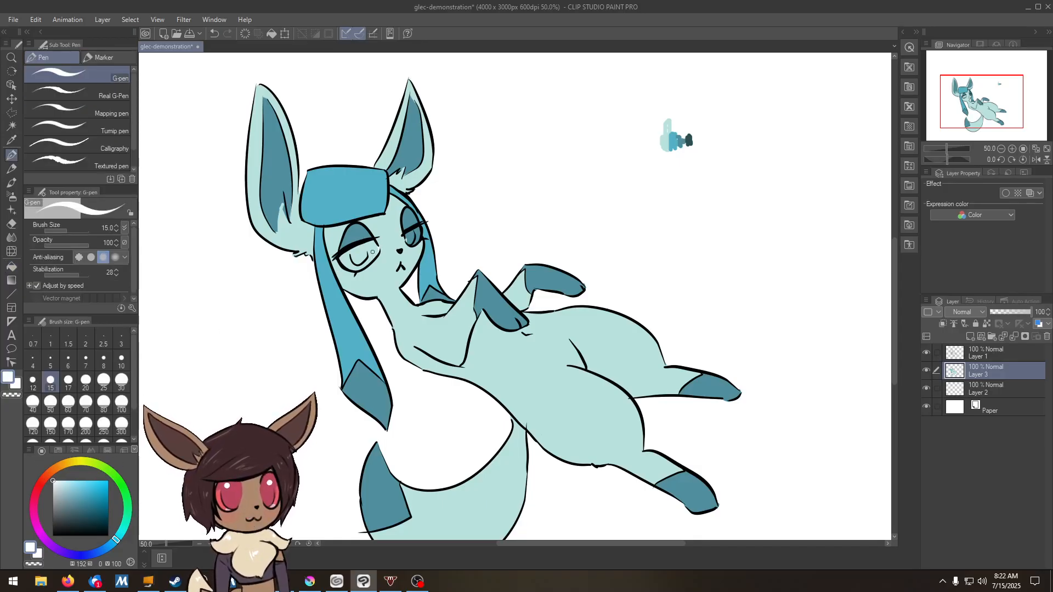
key(g)
click(413, 232)
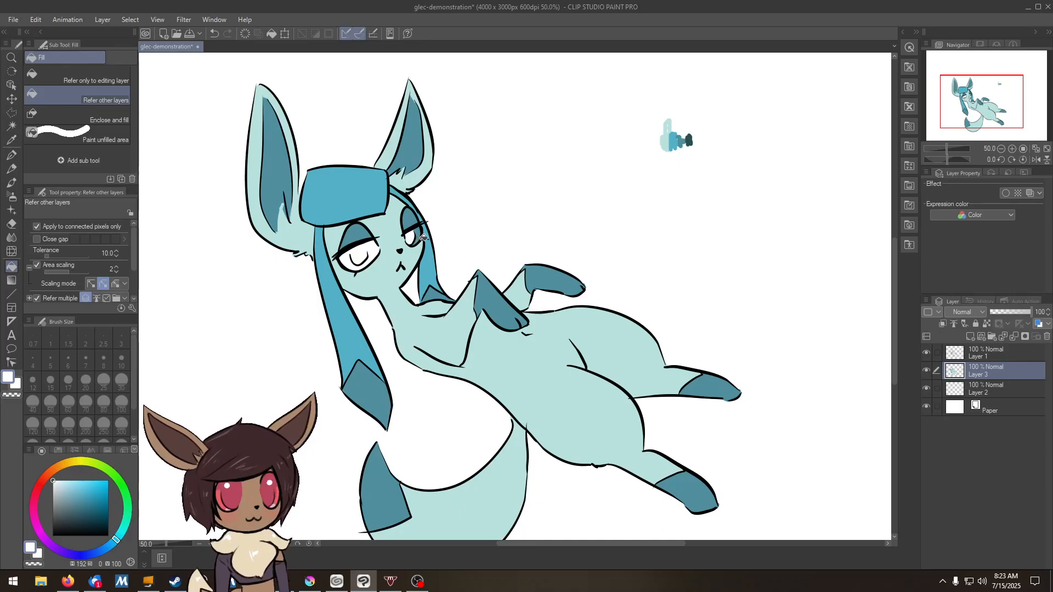
- Sample the dark teal swatch, set the G-pen stabilization to 65, and outline and fill the near eye's iris
alt+click(690, 141)
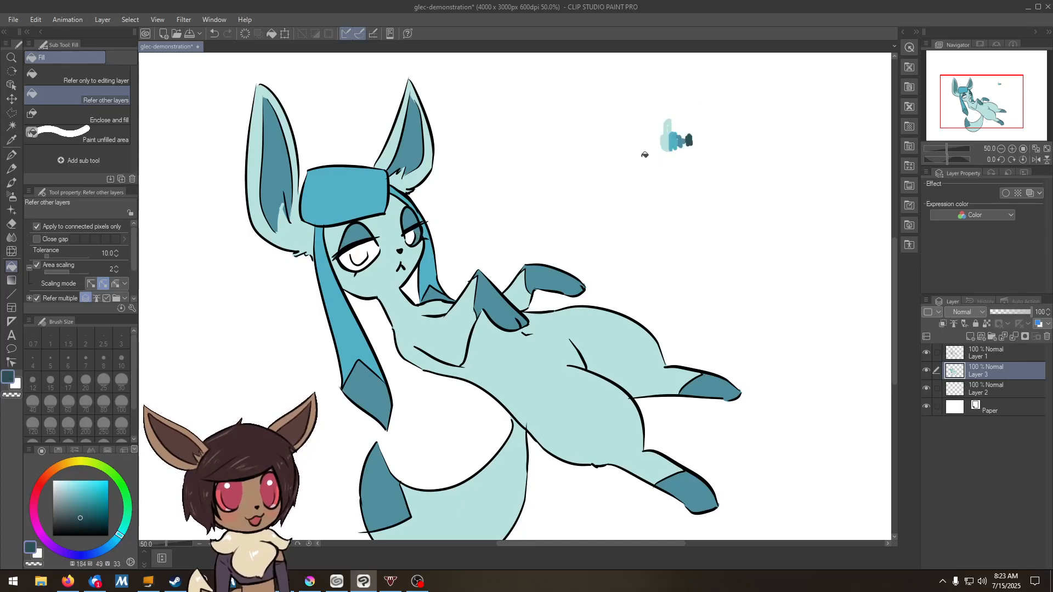
key(b)
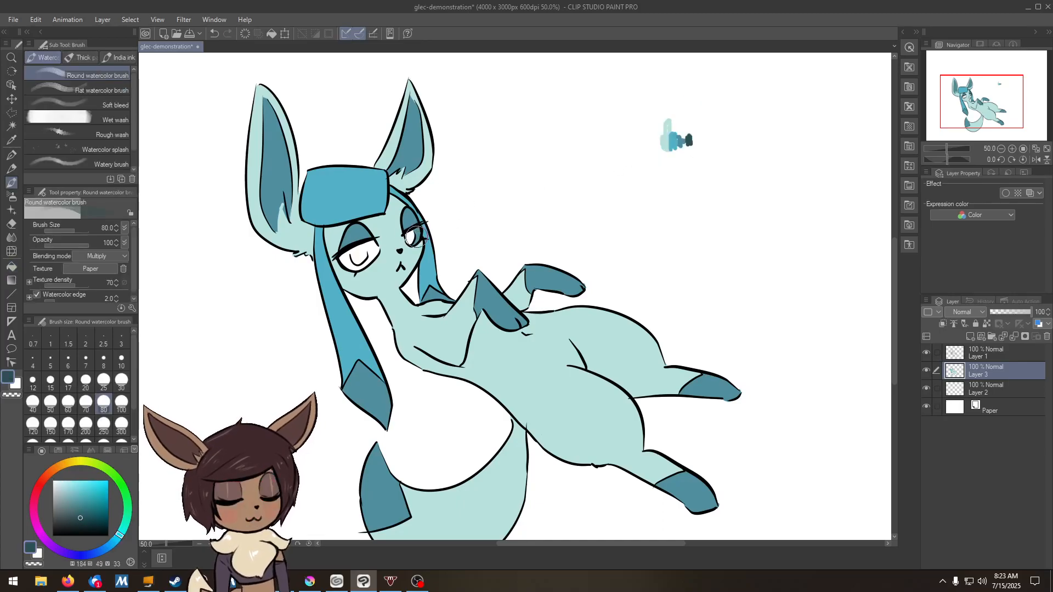
key(p)
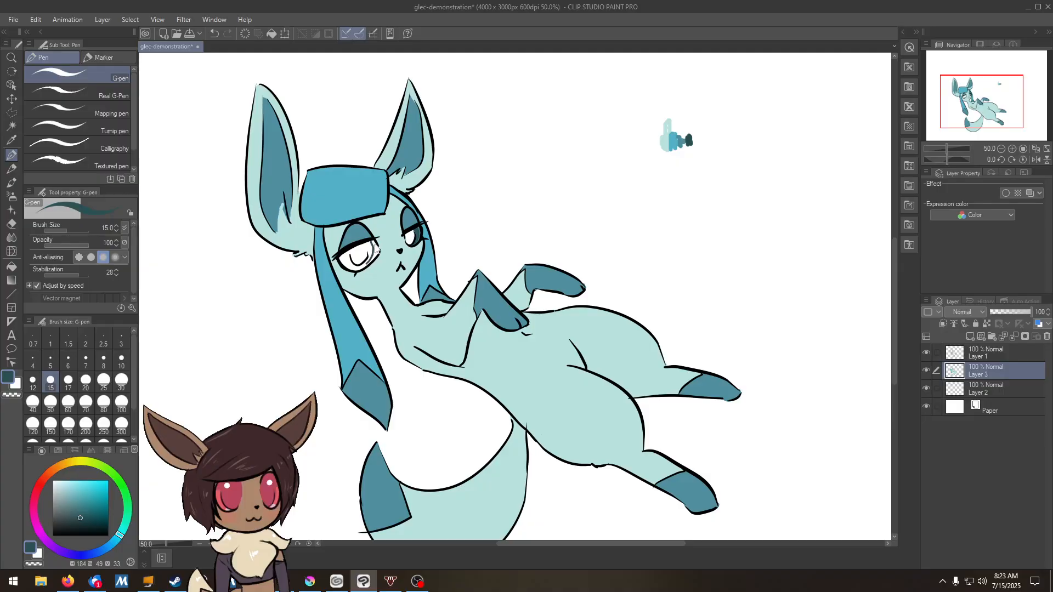
drag(77, 271, 86, 271)
key(g)
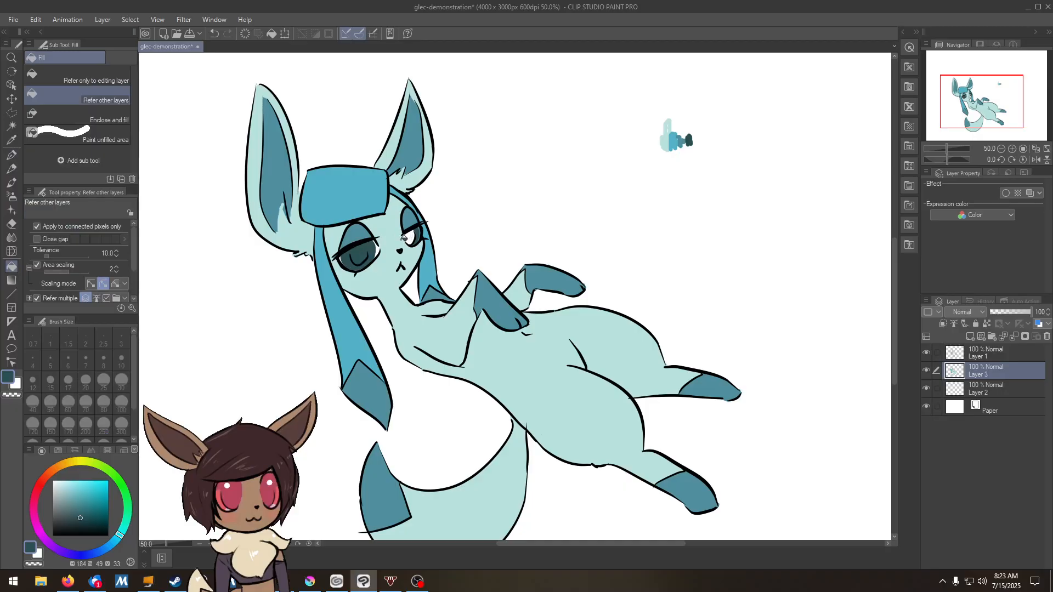
- Sample white from the far eye, outline the near eye's pupil with the G-pen, and fill it white
alt+click(415, 235)
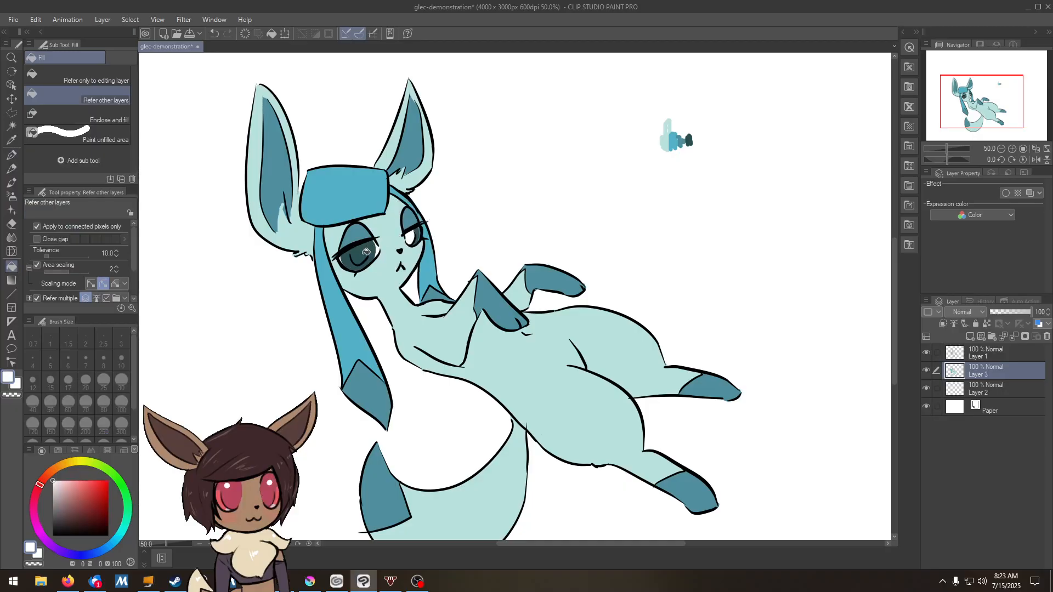
key(p)
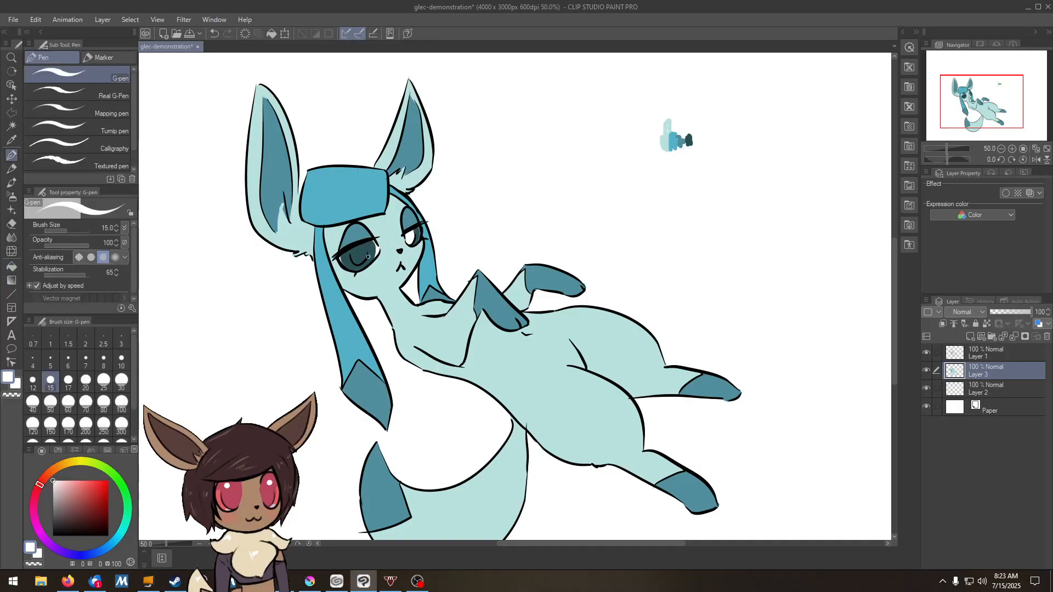
mouse_move(352, 259)
mouse_down()
mouse_move(398, 252)
mouse_move(392, 212)
mouse_move(433, 170)
mouse_move(442, 189)
mouse_up()
key(g)
click(367, 249)
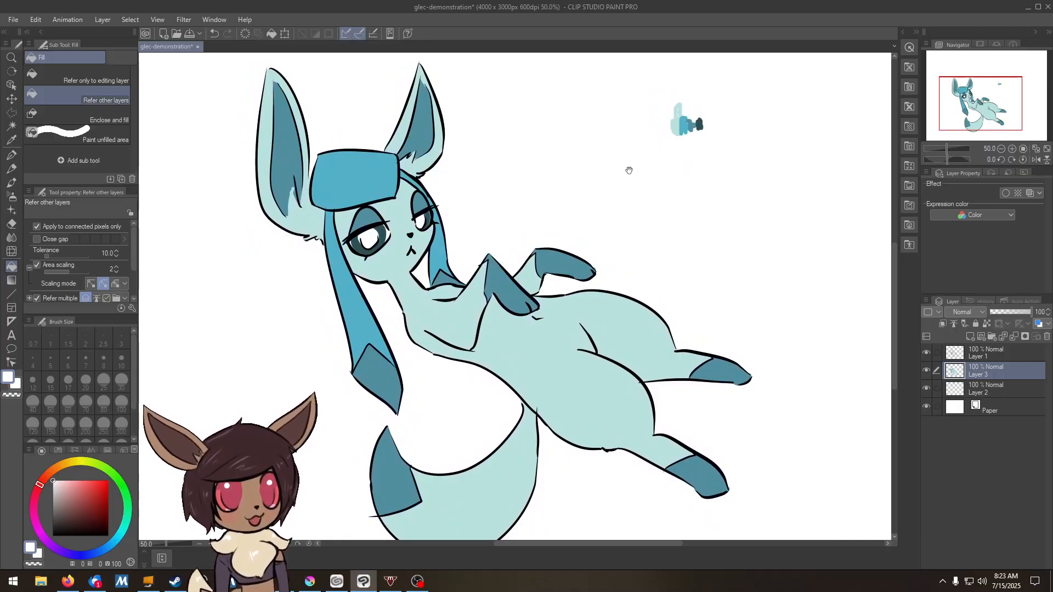
mouse_move(456, 228)
mouse_down()
mouse_move(463, 219)
mouse_move(458, 227)
mouse_up()
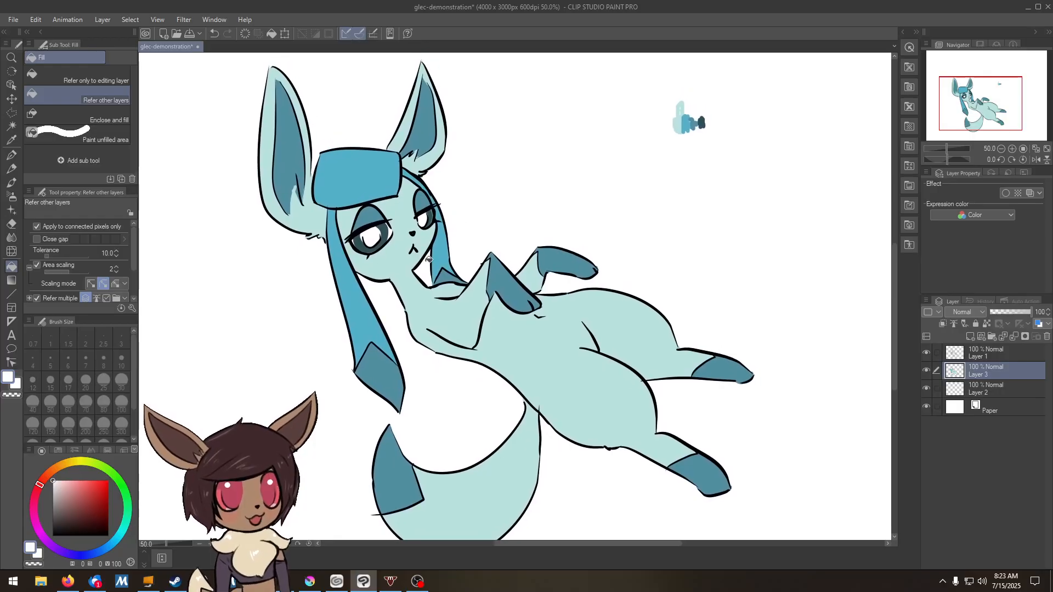
- Switch to the line art in Krita and set the freehand brush size to 18 px
click(310, 581)
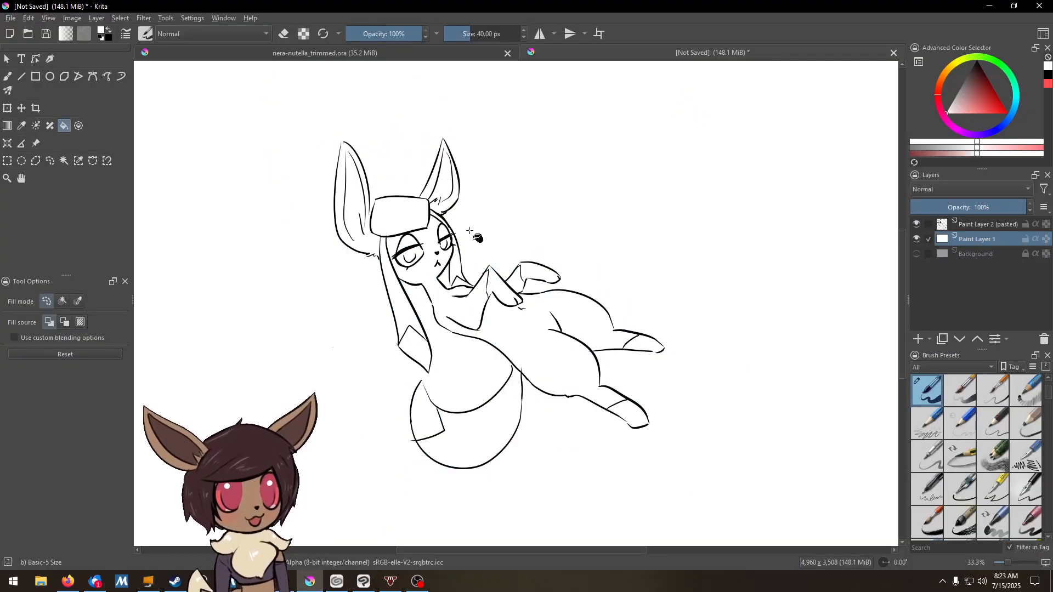
scroll(463, 248, up, 1)
drag(455, 212, 509, 243)
click(79, 126)
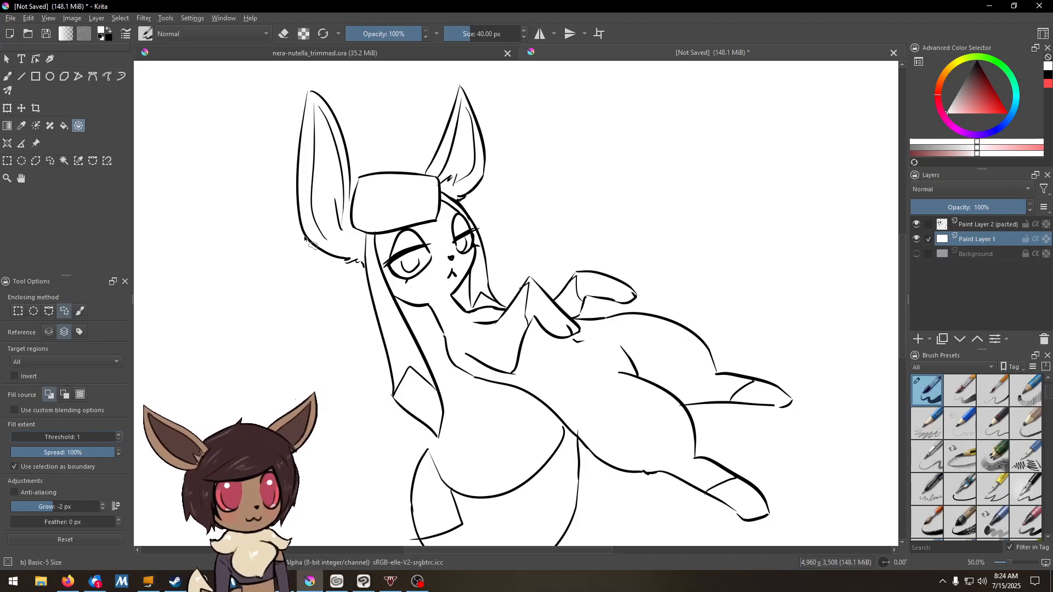
mouse_move(278, 235)
mouse_down()
mouse_move(273, 228)
mouse_move(283, 264)
mouse_up()
key(b)
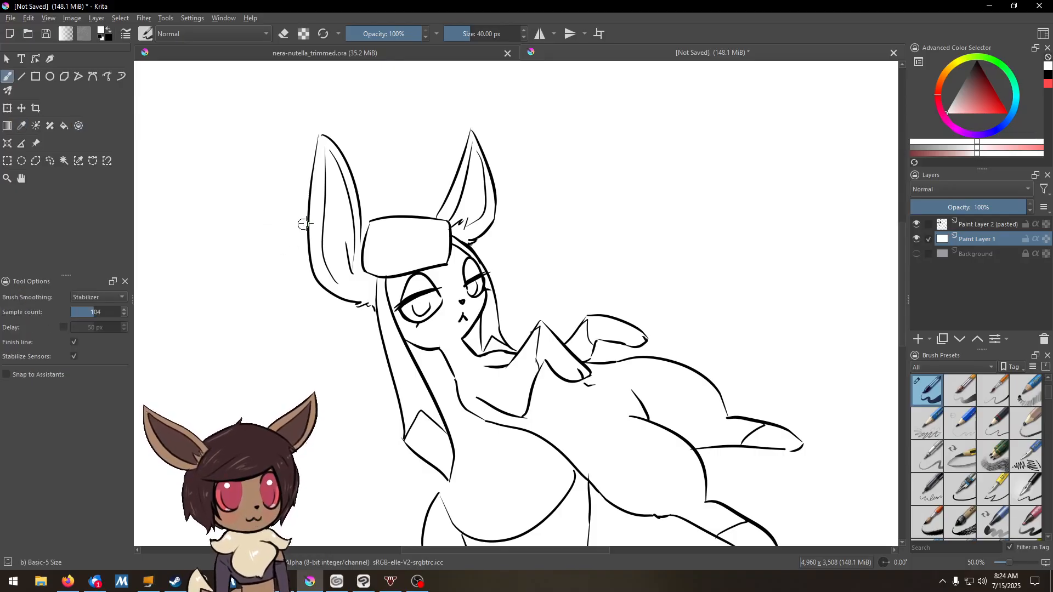
key(bracketleft)
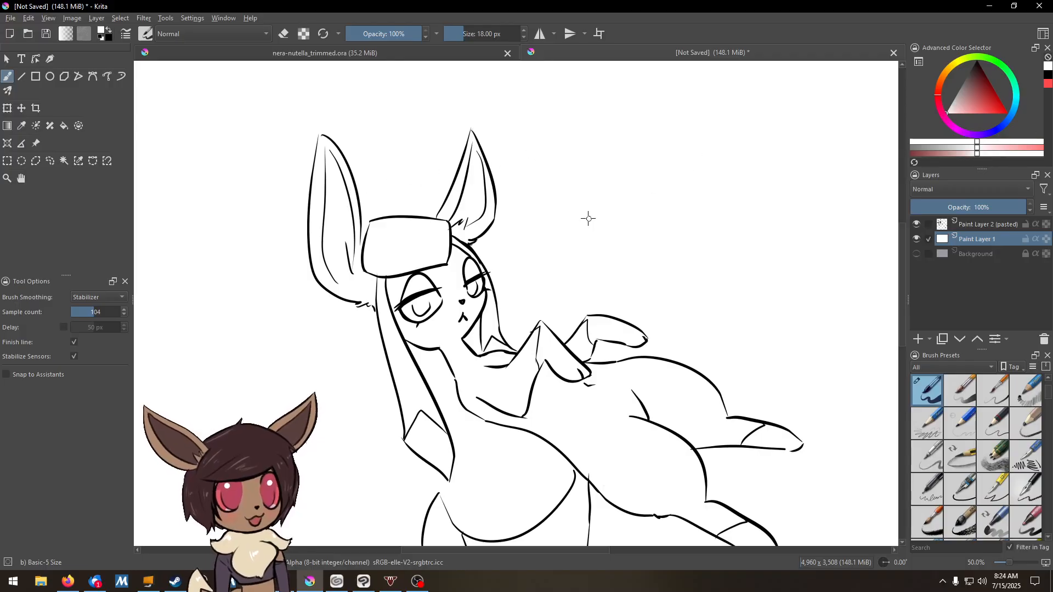
- Switch to Clip Studio Paint and copy the color swatches with a rectangular selection around them
click(365, 582)
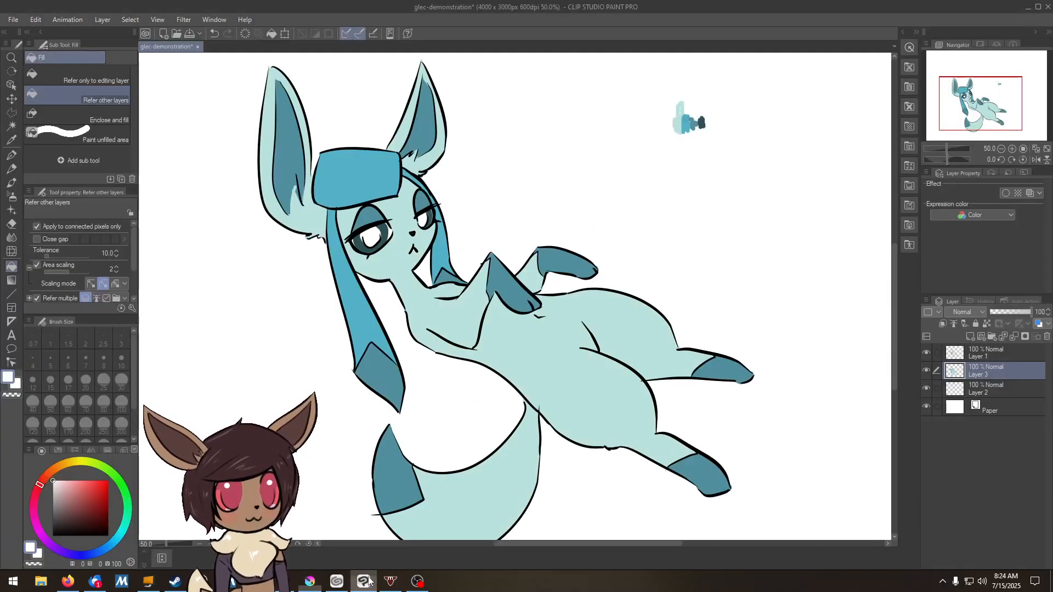
drag(665, 148, 642, 194)
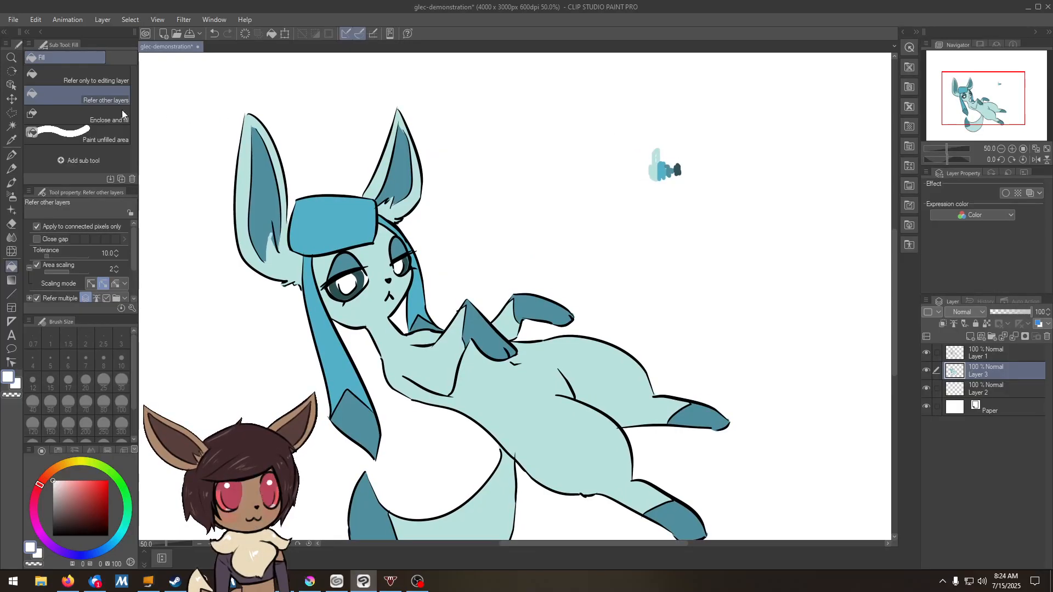
click(11, 114)
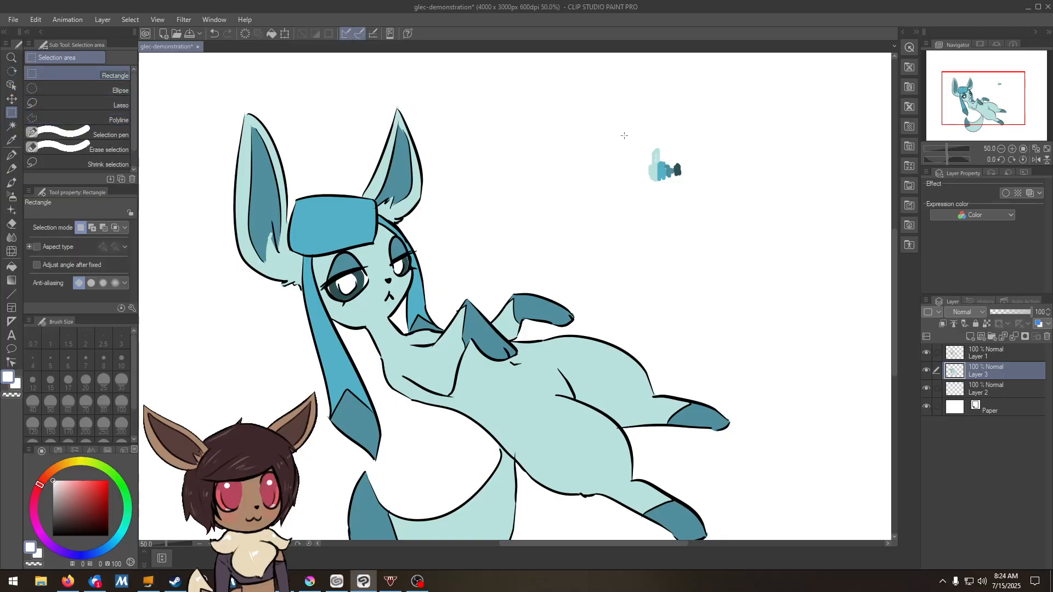
drag(701, 198, 701, 199)
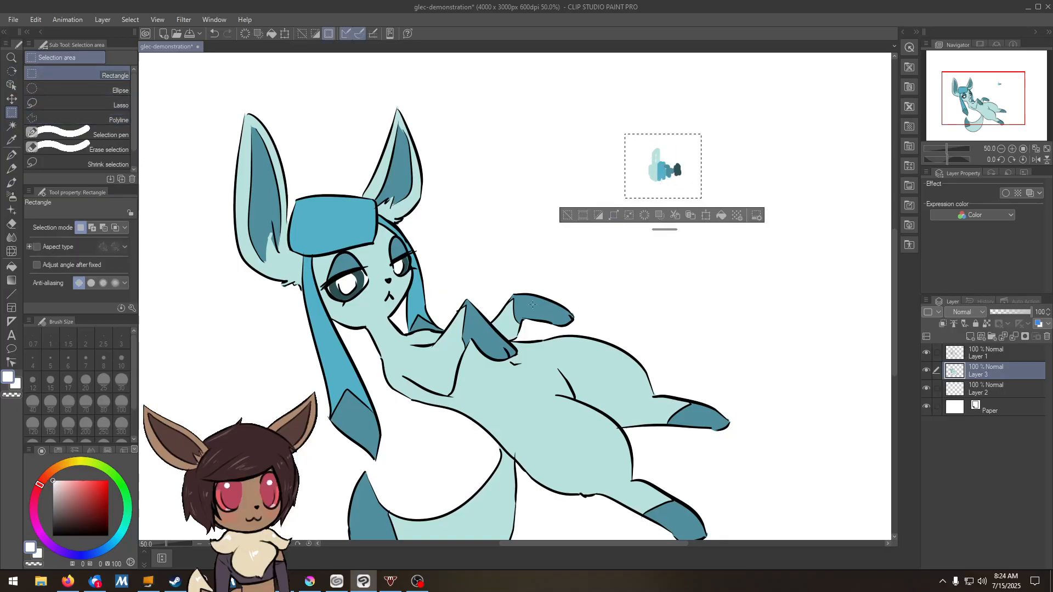
- Switch back to Krita and paste the swatches, interpreting the image data as Web (sRGB)
key(alt+Tab)
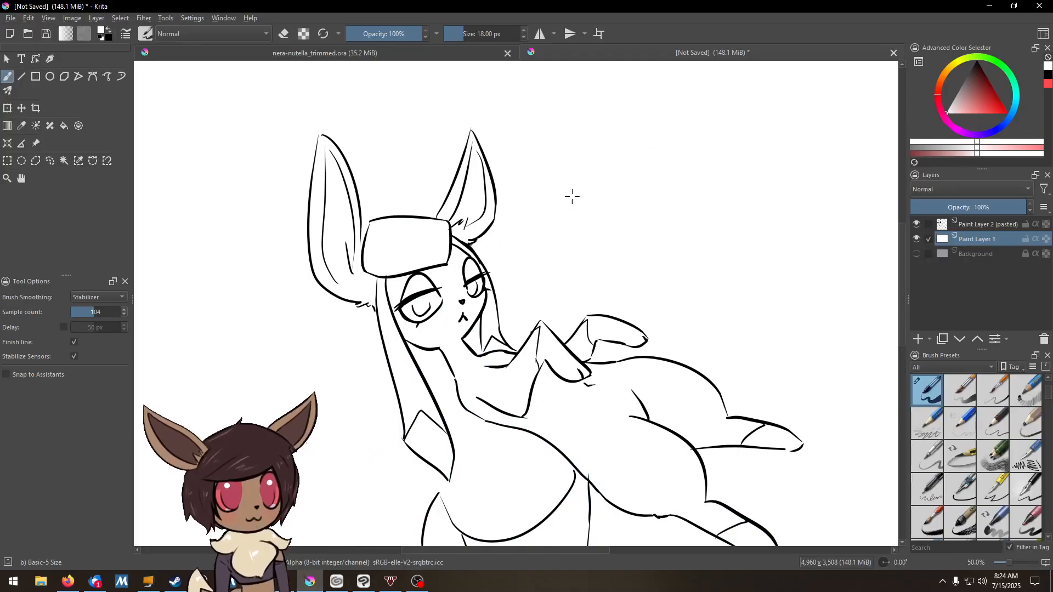
key(ctrl+v)
click(470, 256)
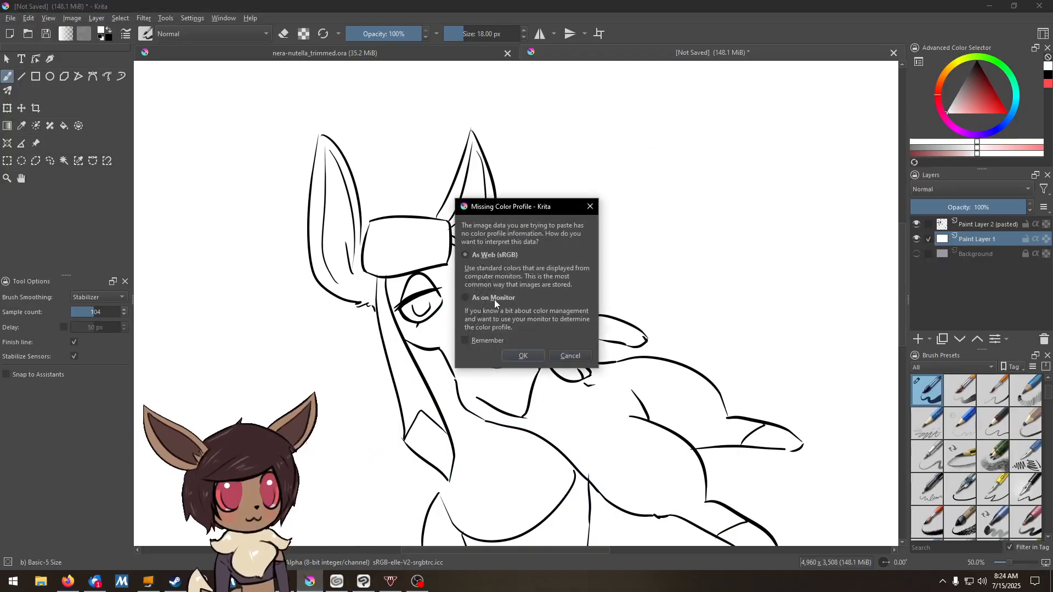
click(513, 356)
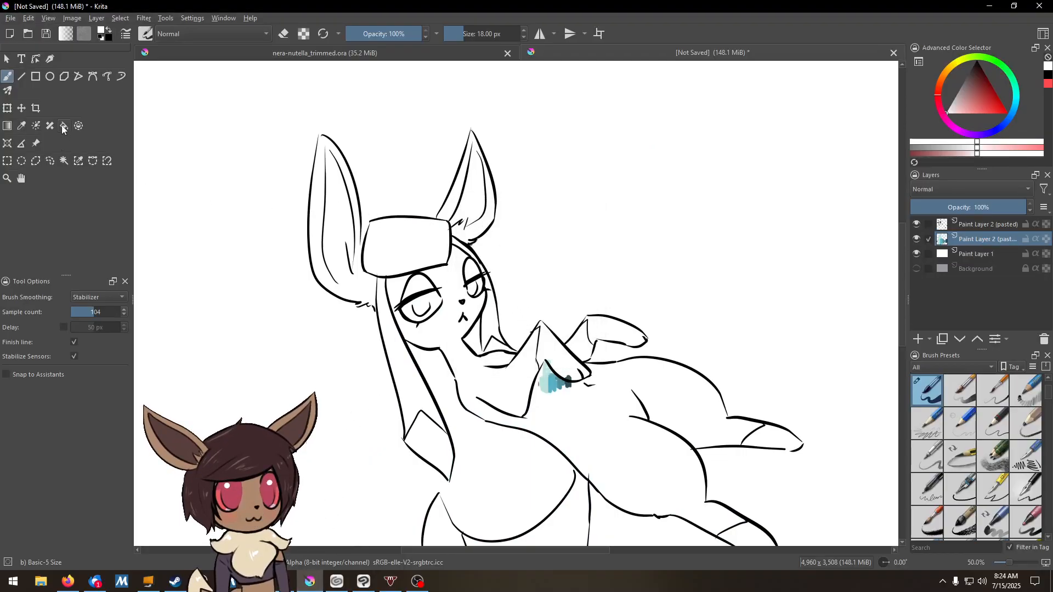
- Move the pasted swatches off the character to the empty canvas beside the far ear
click(22, 108)
key(ctrl+minus)
key(ctrl+minus)
key(ctrl+minus)
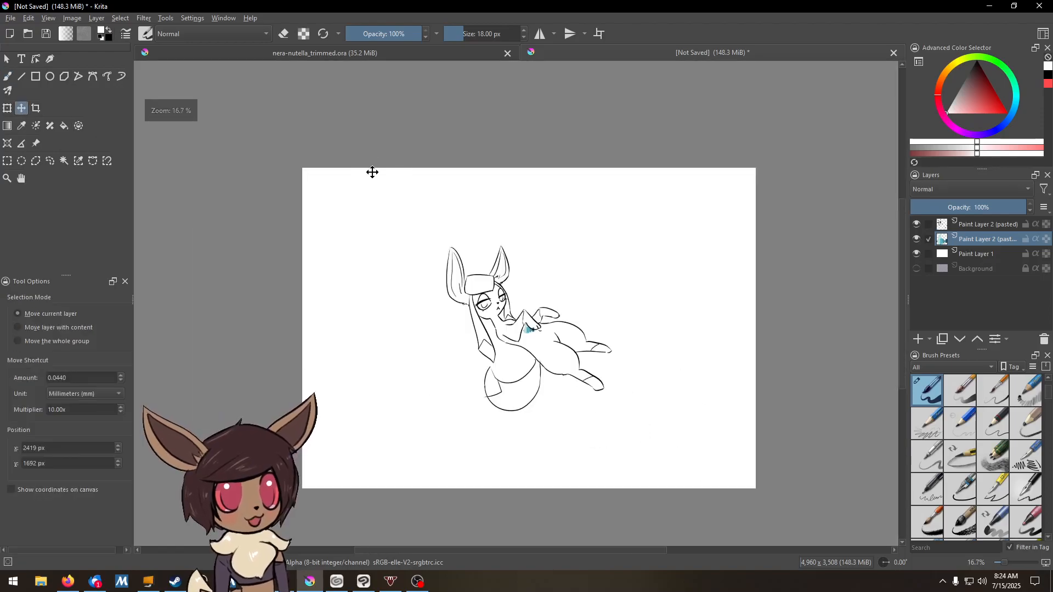
key(ctrl+plus)
key(ctrl+plus)
mouse_move(545, 362)
mouse_down()
mouse_move(577, 246)
mouse_move(596, 226)
mouse_up()
- Add a new paint layer between the line art and the swatches, and sample the medium-dark teal for the brush
click(919, 339)
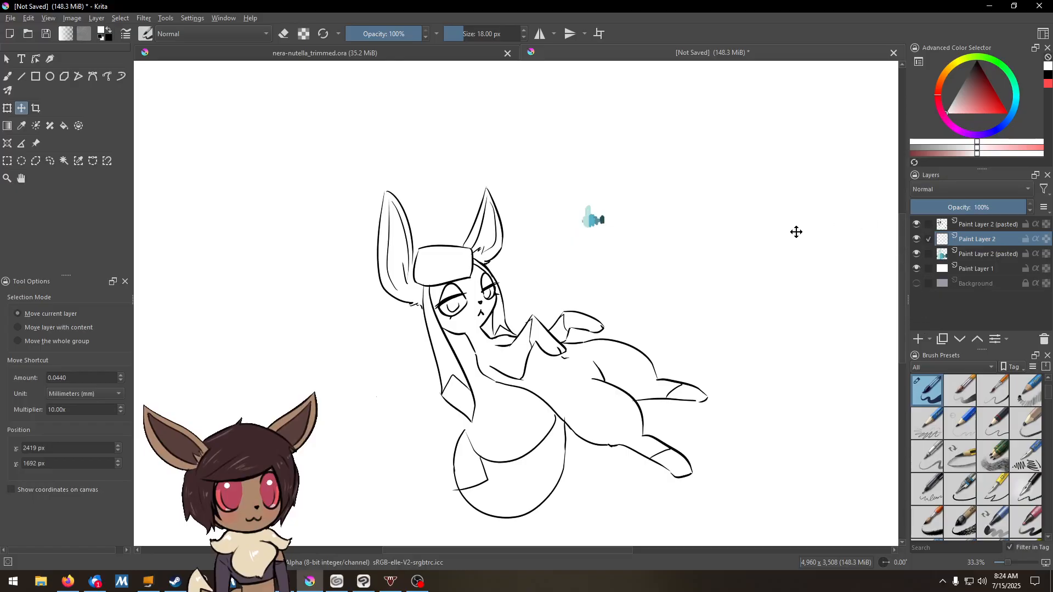
key(b)
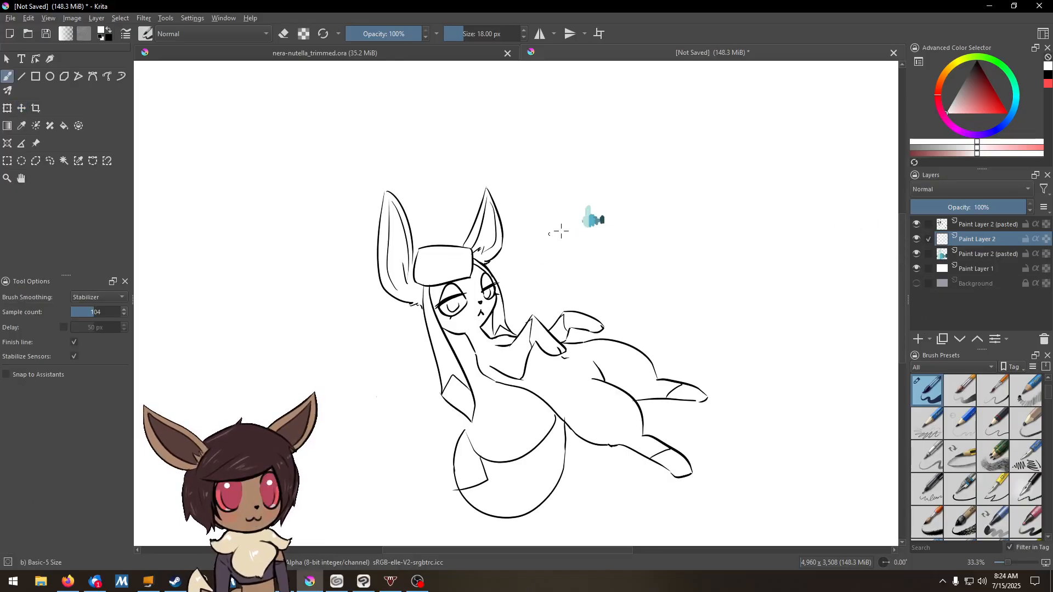
ctrl+click(600, 219)
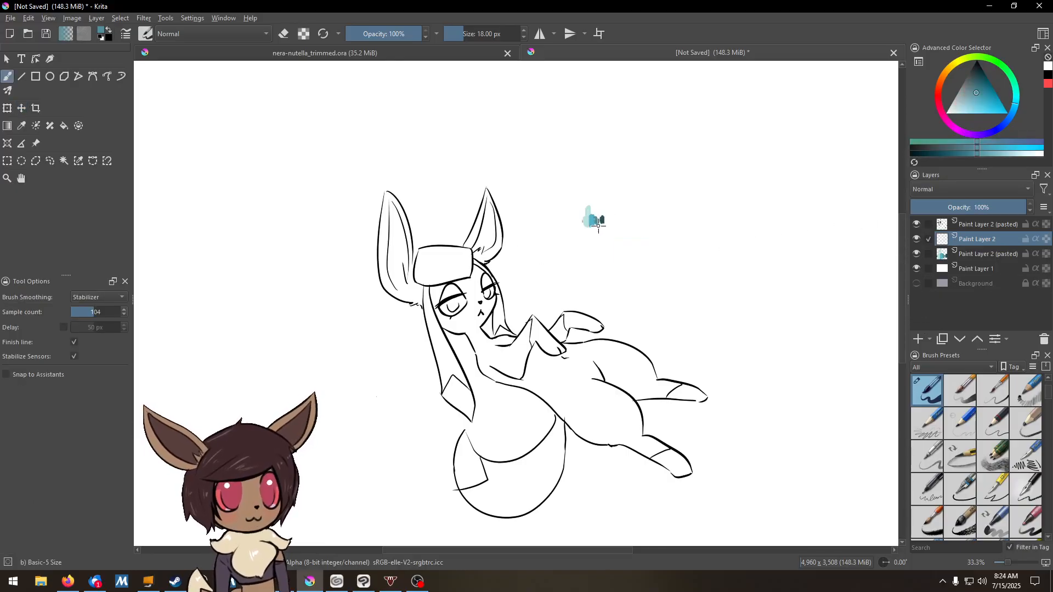
- Close the line art gaps at the far hair lock, both raised forelegs and the start of the hip with teal dabs
key(ctrl+plus)
key(ctrl+plus)
key(ctrl+plus)
key(ctrl+plus)
drag(422, 110, 507, 399)
drag(482, 144, 481, 146)
mouse_move(507, 419)
mouse_down()
mouse_move(494, 258)
mouse_move(367, 158)
mouse_up()
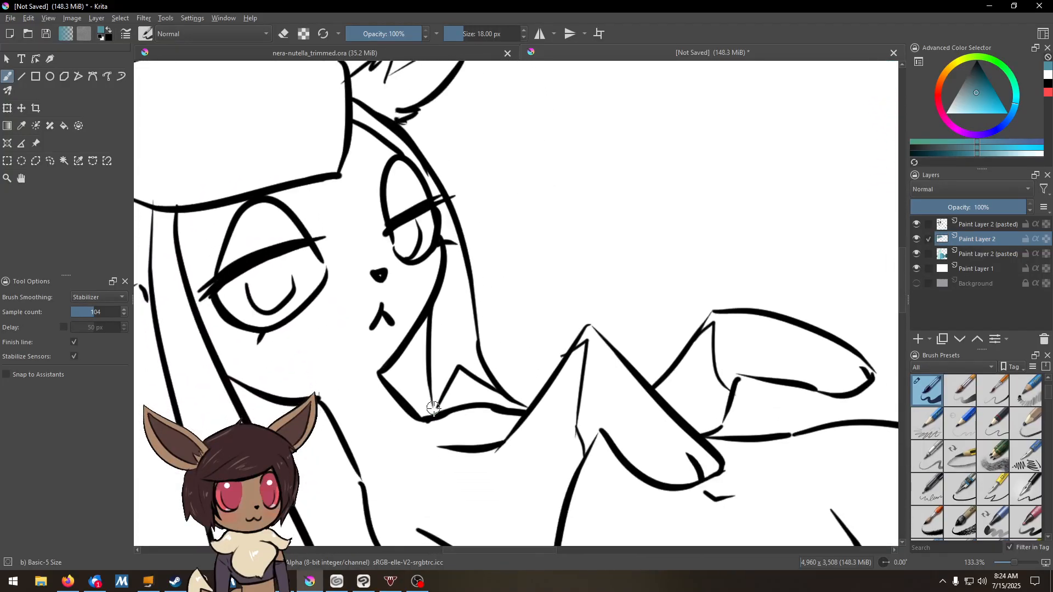
drag(536, 378, 427, 346)
click(629, 344)
click(764, 341)
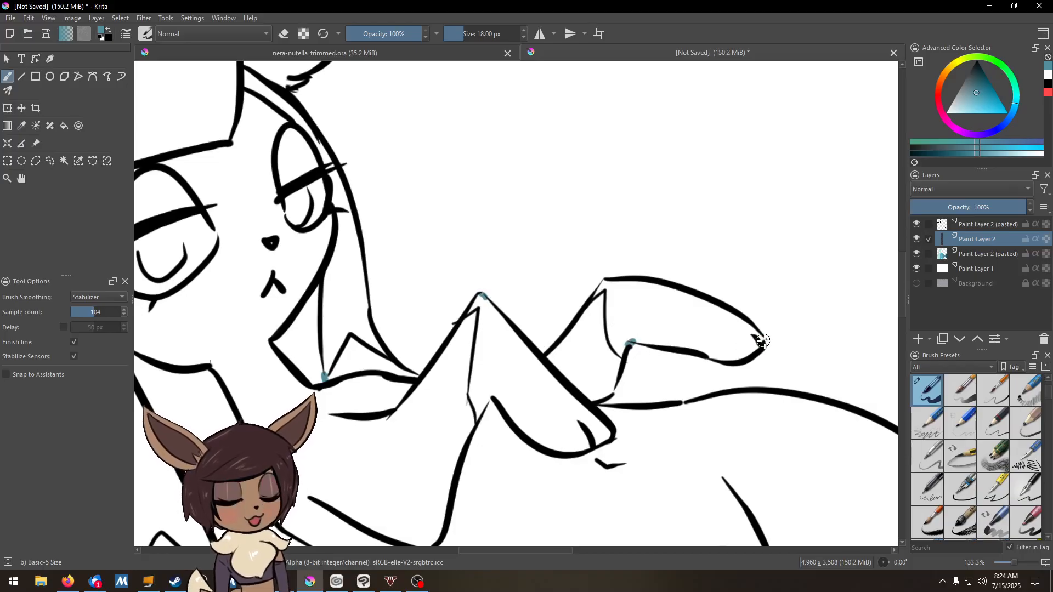
click(613, 388)
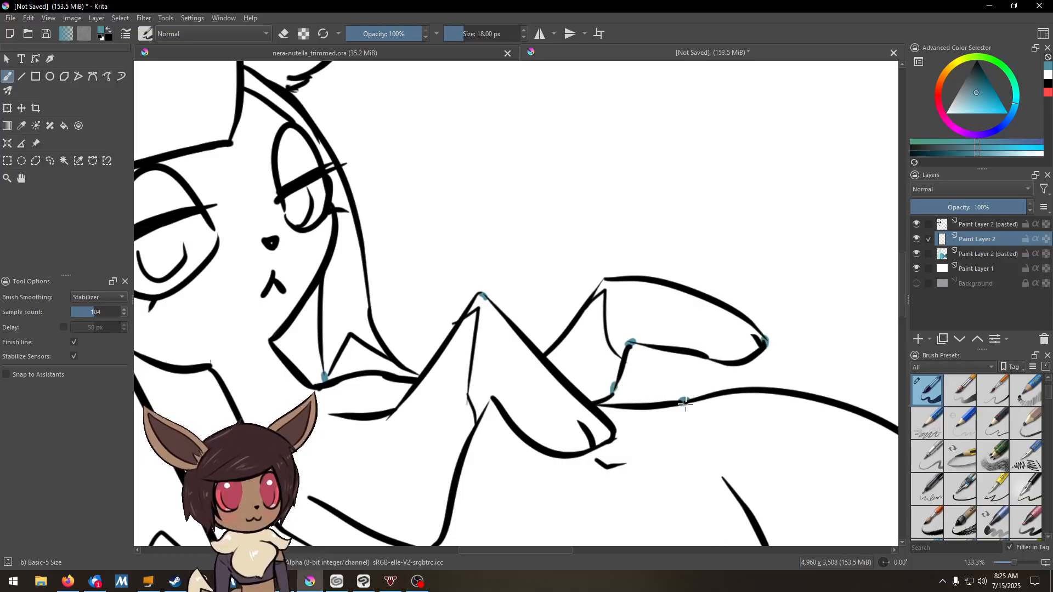
click(685, 404)
- Close the outline gaps on both hind legs with small teal brush marks at the knee and paw tips
mouse_move(731, 398)
mouse_down()
mouse_move(597, 362)
mouse_move(319, 247)
mouse_move(283, 215)
mouse_up()
click(528, 367)
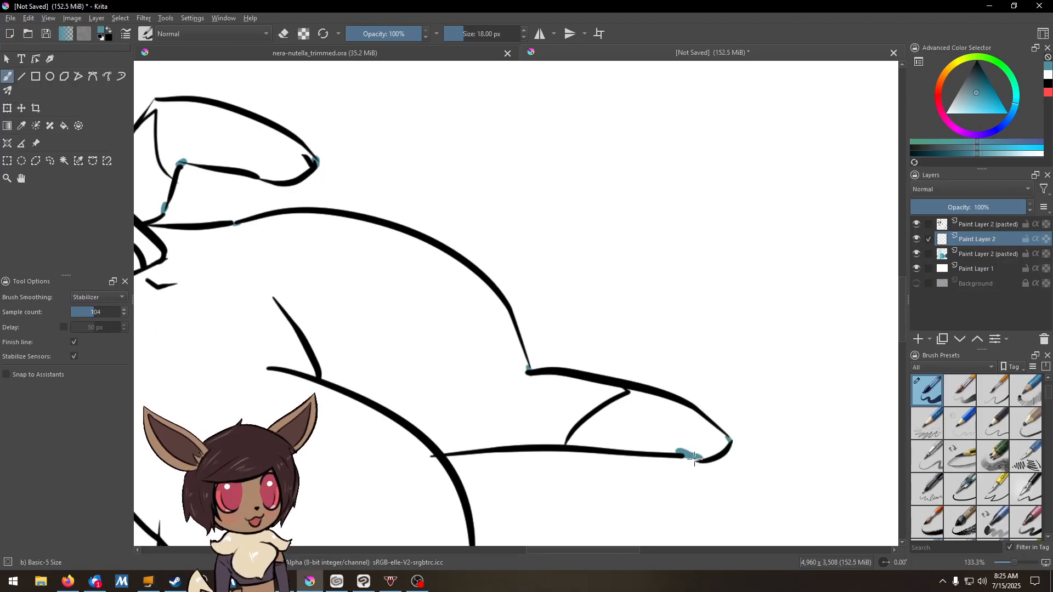
drag(572, 526, 614, 359)
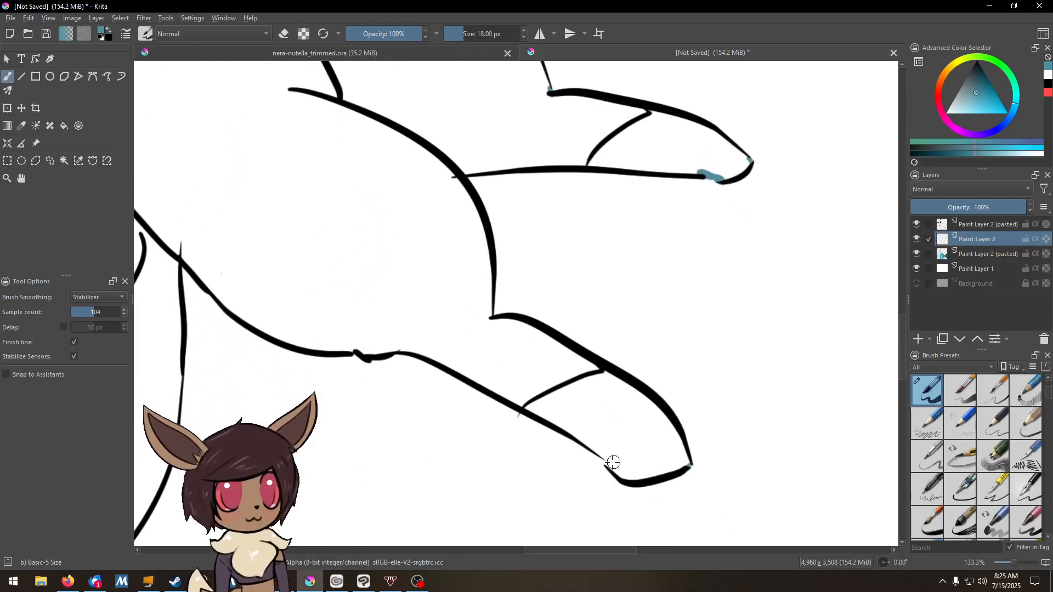
- Close the outline gaps where the tail meets the body and at the tail's tip with teal strokes
mouse_move(408, 363)
mouse_down()
mouse_move(467, 327)
mouse_move(714, 334)
mouse_up()
drag(492, 233, 495, 248)
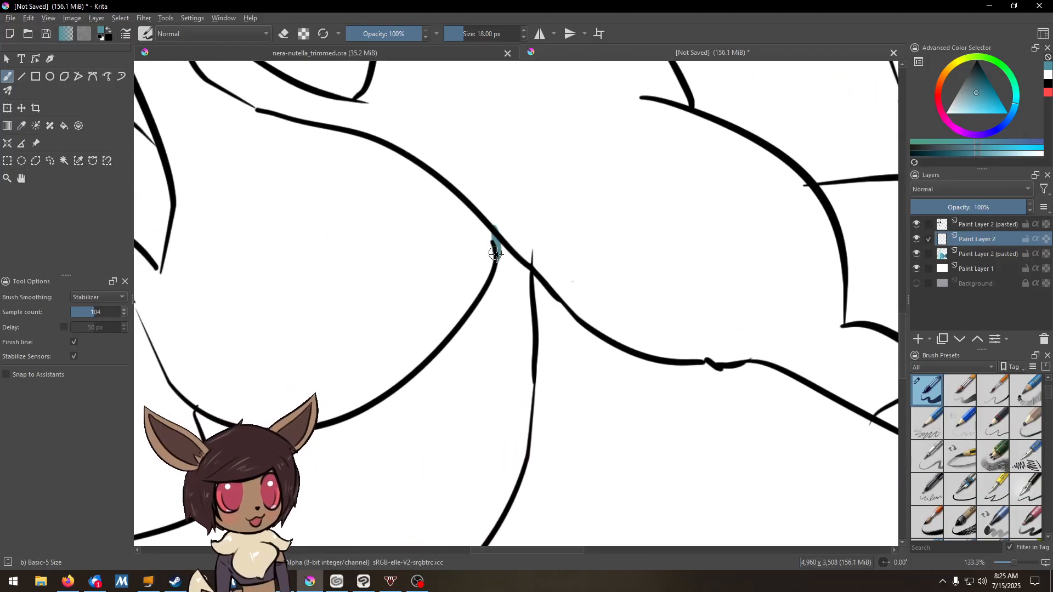
mouse_move(470, 404)
mouse_down()
mouse_move(656, 223)
mouse_move(745, 356)
mouse_up()
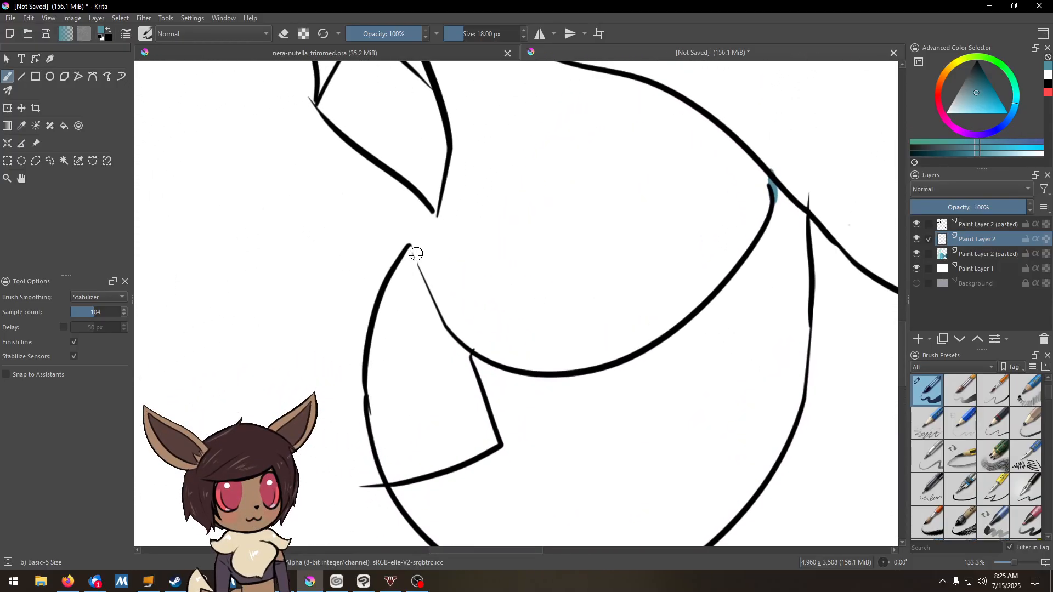
drag(420, 218, 439, 389)
- Paint teal strokes to close the near ear's base, inner fur edge and tip
drag(423, 247, 488, 408)
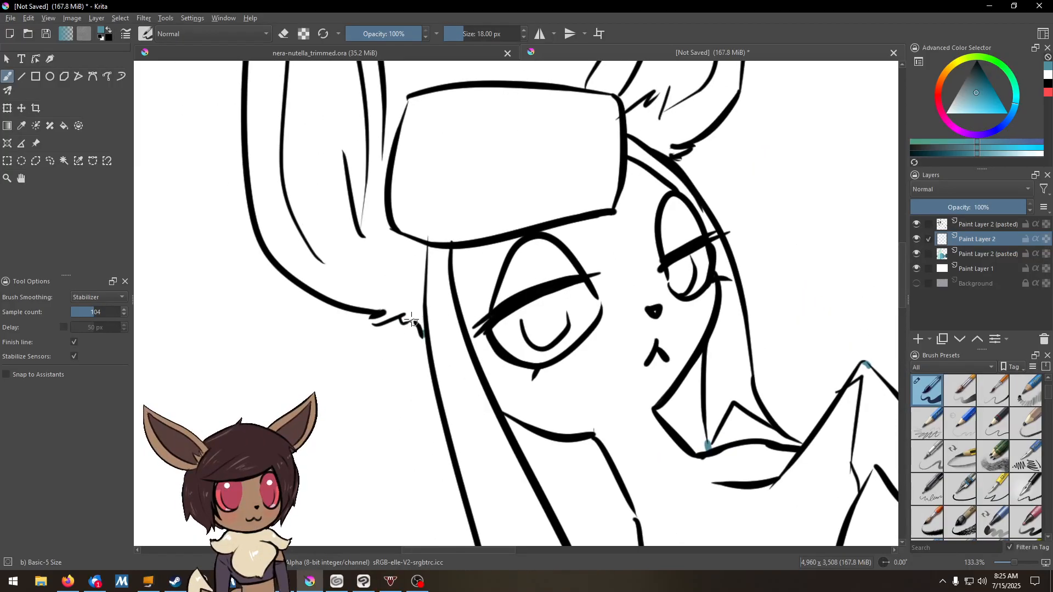
mouse_move(367, 280)
mouse_down()
mouse_move(394, 366)
mouse_move(358, 357)
mouse_move(360, 267)
mouse_move(371, 289)
mouse_move(376, 264)
mouse_move(394, 327)
mouse_move(401, 306)
mouse_up()
drag(425, 228, 423, 335)
drag(400, 240, 435, 392)
drag(354, 208, 374, 232)
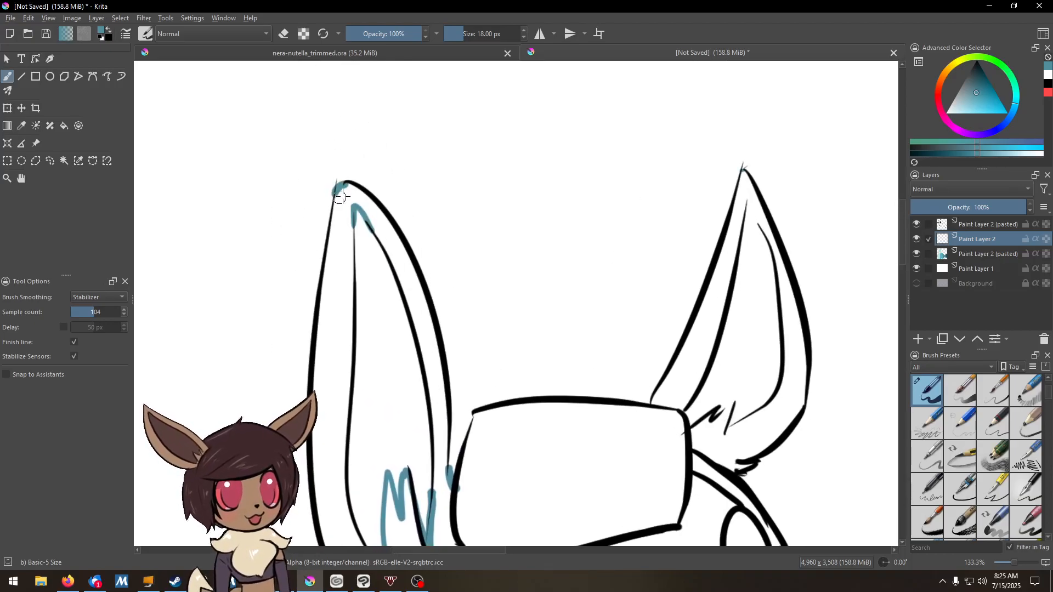
- Close the far ear's inner fur line and tip, and the upper corner of the bangs, with teal strokes
drag(678, 312, 389, 255)
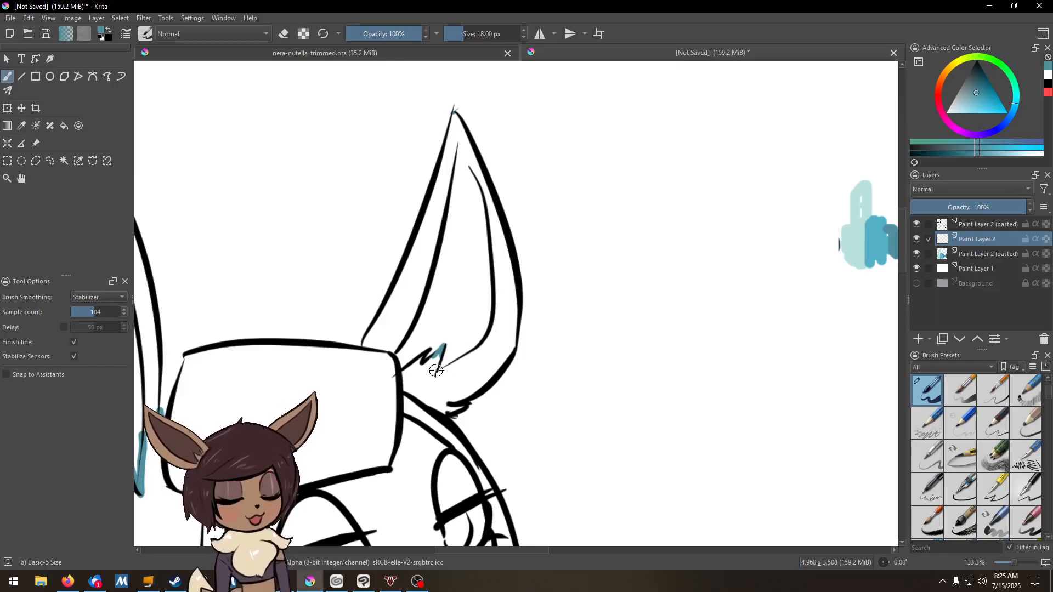
scroll(478, 274, up, 3)
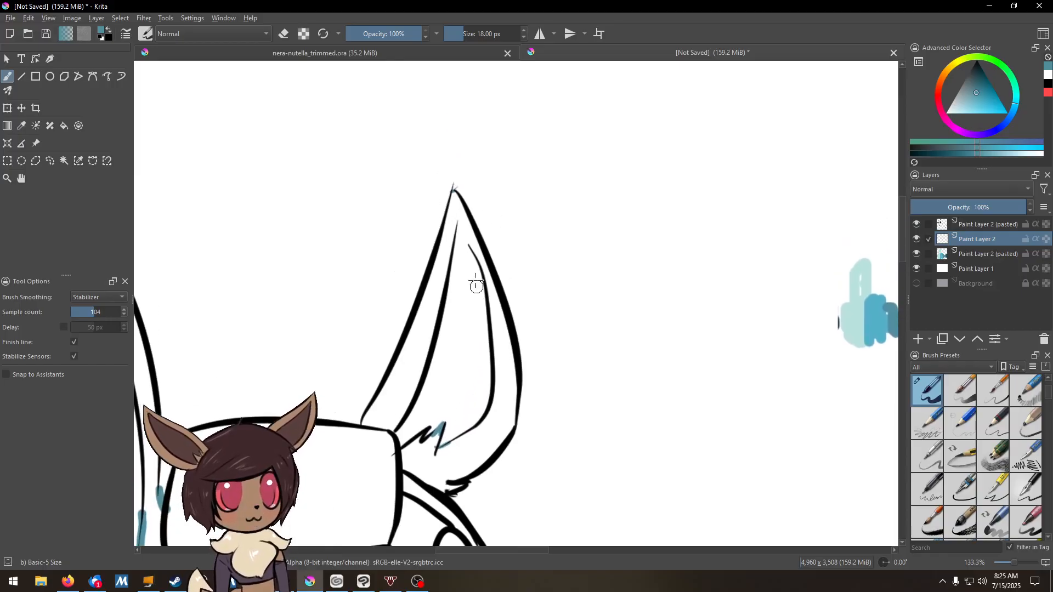
drag(471, 247, 457, 221)
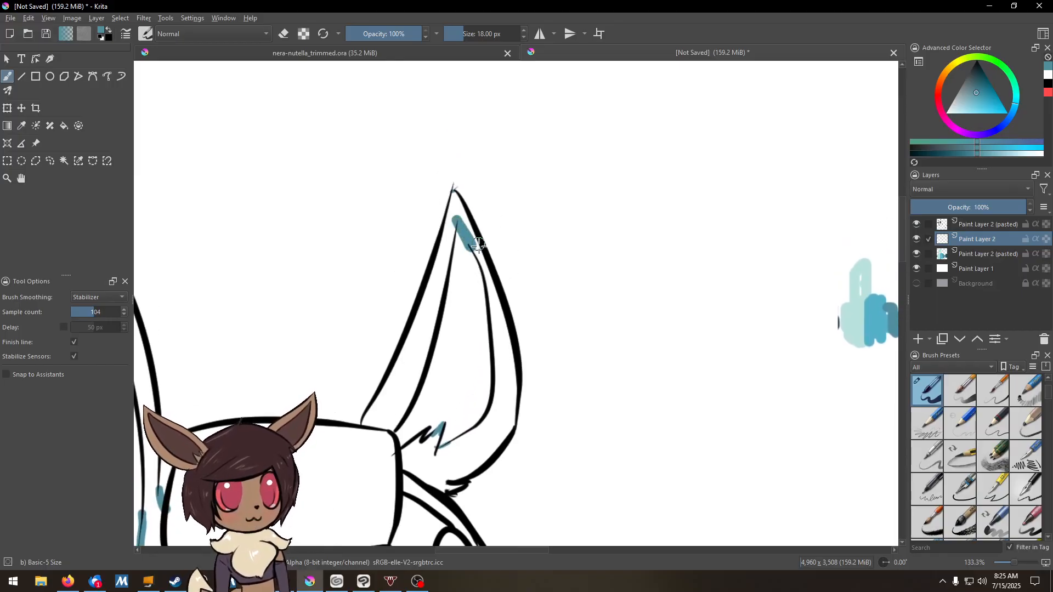
drag(484, 369, 538, 221)
mouse_move(487, 337)
mouse_down()
mouse_move(523, 301)
mouse_move(577, 315)
mouse_up()
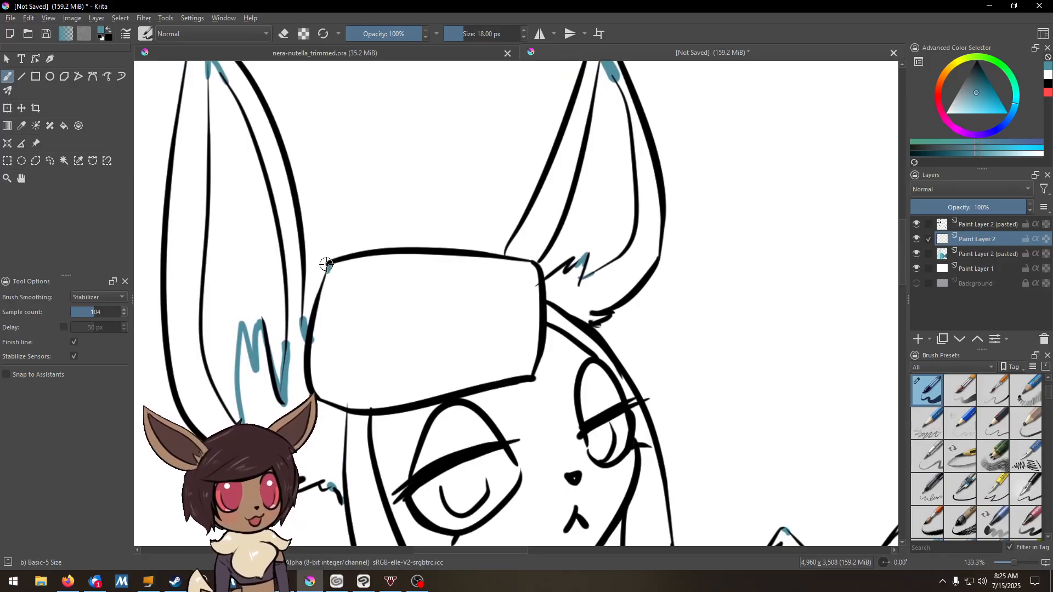
- Fill the whole character with flat teal by lassoing around it with the Enclose and Fill tool
key(ctrl+minus)
key(ctrl+minus)
key(ctrl+minus)
mouse_move(576, 378)
mouse_down()
mouse_move(521, 346)
mouse_move(439, 258)
mouse_move(476, 260)
mouse_up()
click(78, 126)
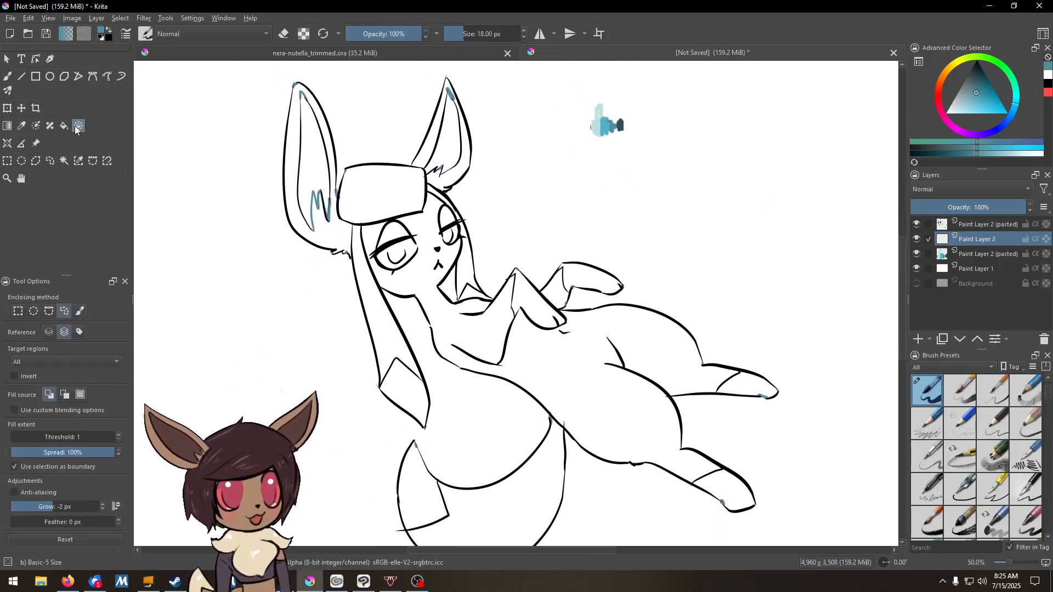
key(ctrl+minus)
mouse_move(369, 309)
mouse_down()
mouse_move(369, 124)
mouse_move(448, 132)
mouse_move(489, 142)
mouse_move(581, 249)
mouse_move(662, 274)
mouse_move(713, 323)
mouse_move(729, 390)
mouse_move(682, 456)
mouse_move(601, 499)
mouse_move(518, 511)
mouse_move(437, 501)
mouse_move(379, 414)
mouse_move(371, 312)
mouse_move(380, 339)
mouse_up()
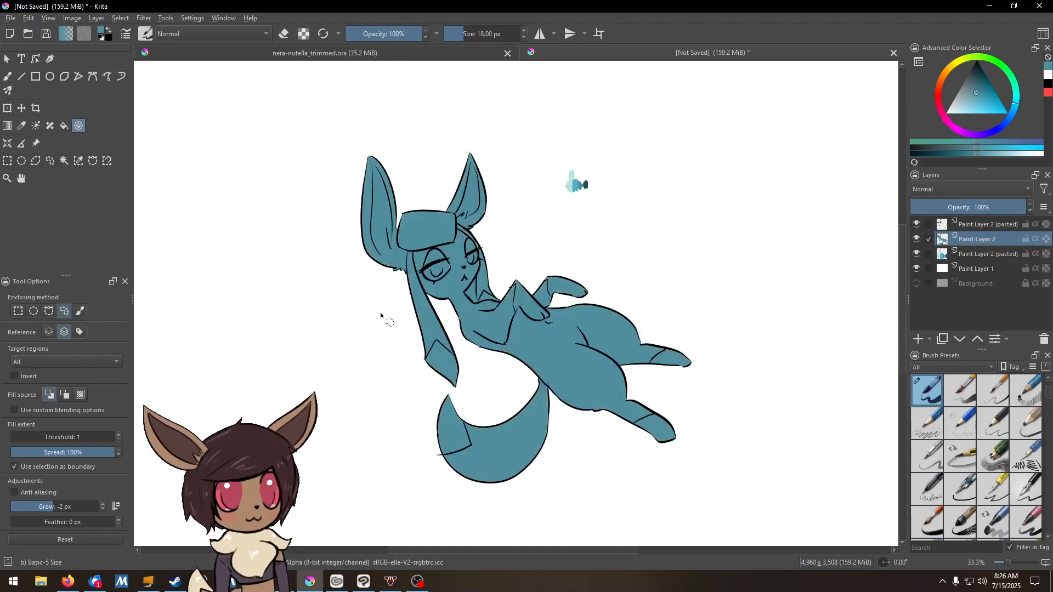
- Erase the teal in the small gap between the far hair lock's lower end and the shoulder line
scroll(387, 320, up, 6)
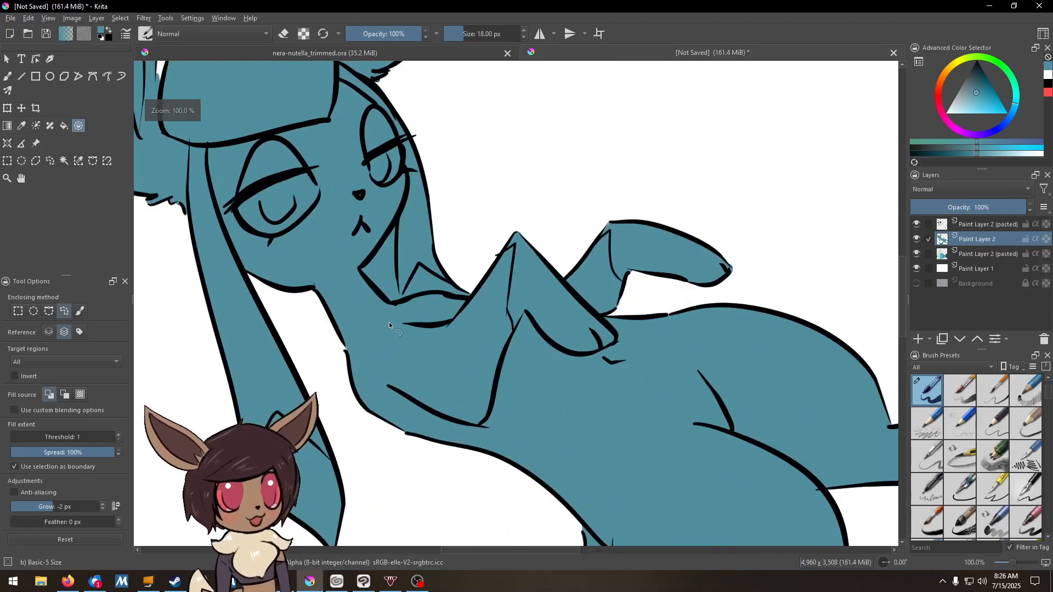
mouse_move(256, 287)
mouse_down()
mouse_move(594, 333)
mouse_move(521, 298)
mouse_up()
key(b)
key(e)
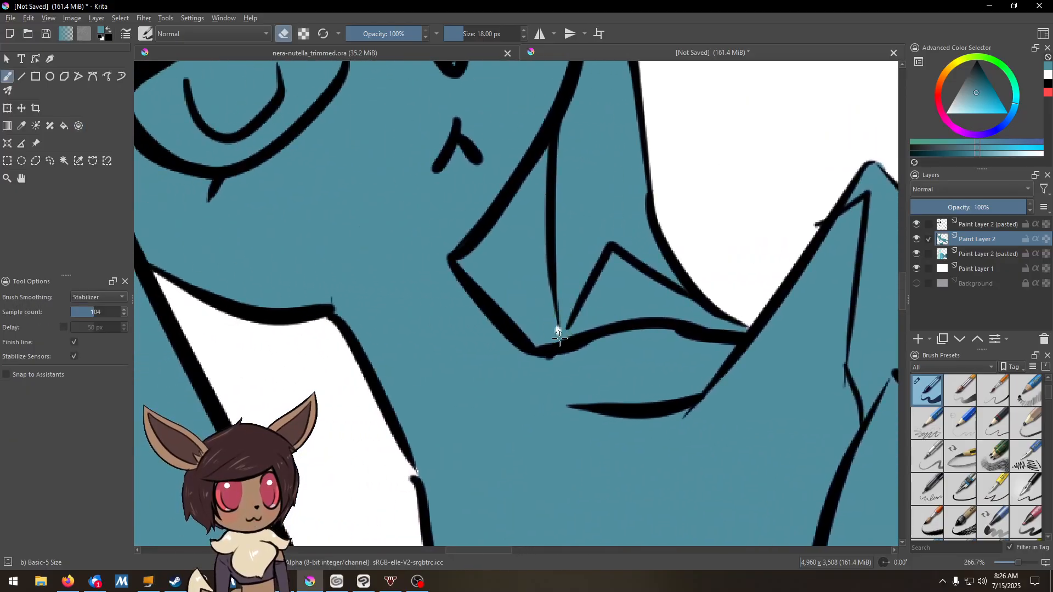
- Select the background area enclosed between the chin, neck and far hair lock with Contiguous Selection and delete its teal fill
click(64, 161)
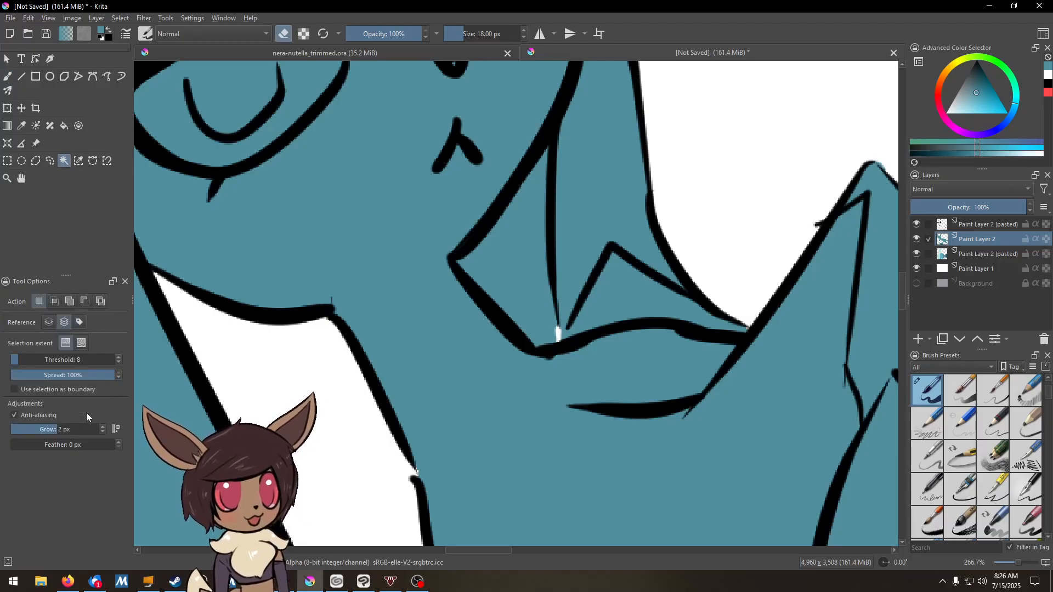
click(512, 257)
key(Delete)
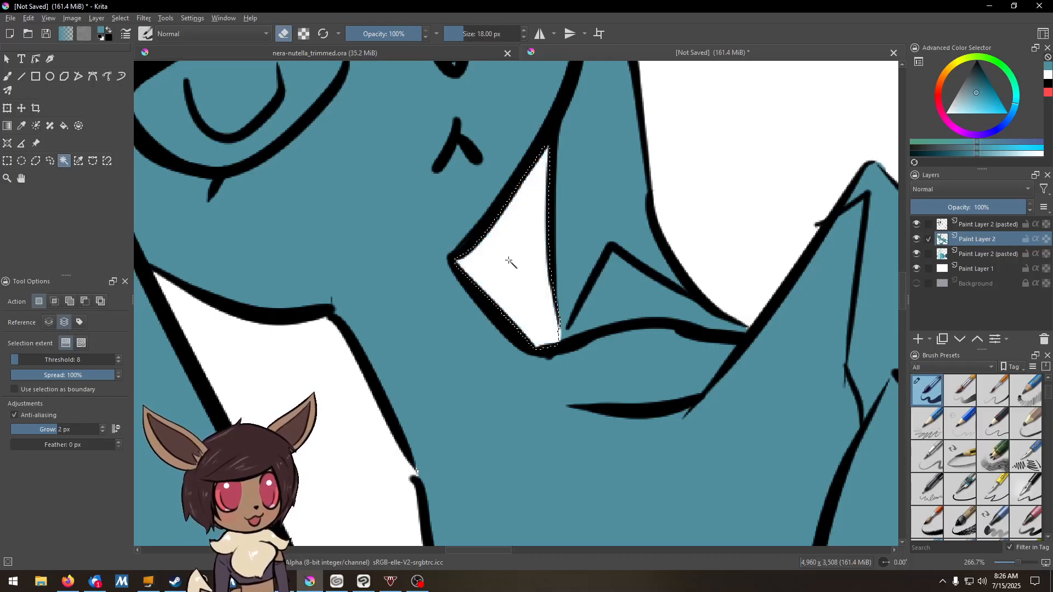
scroll(496, 280, down, 5)
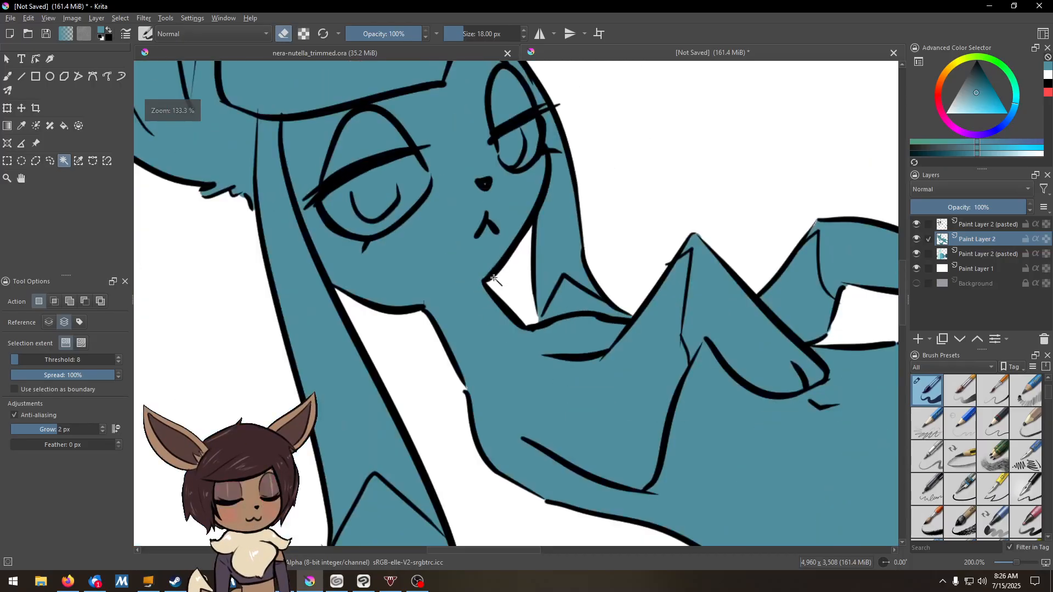
- Fill the body and the tail with the light mint swatch color, using the Fill tool in contiguous-area mode
drag(525, 332, 485, 371)
scroll(508, 361, down, 1)
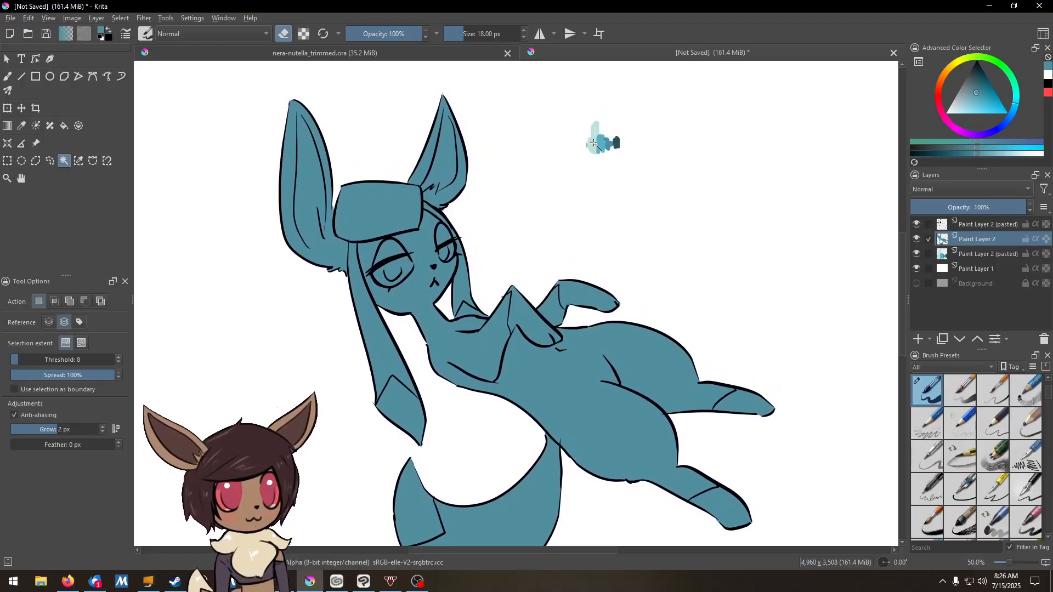
key(f)
ctrl+click(597, 144)
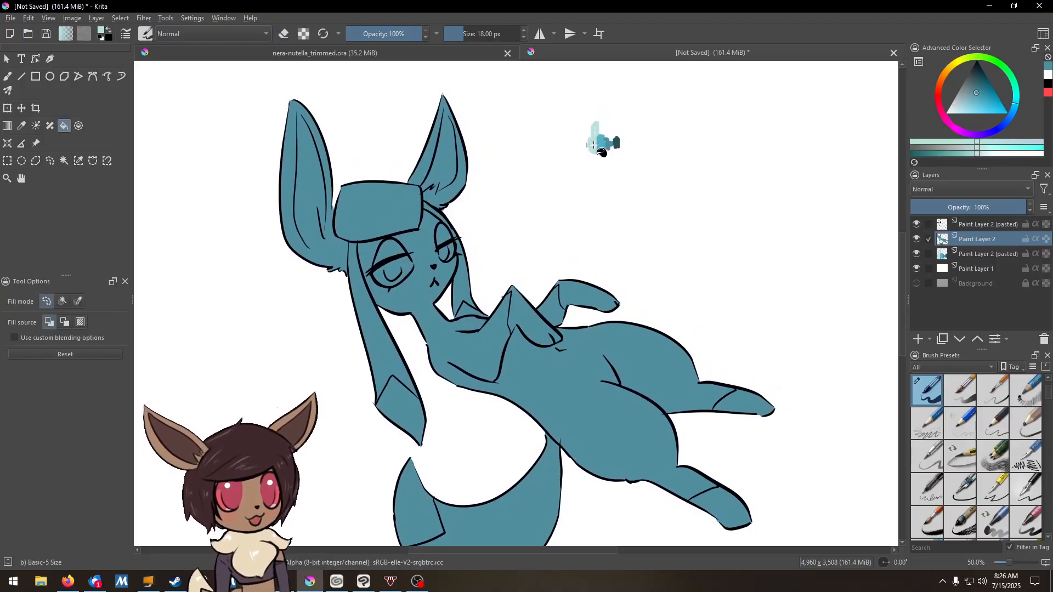
click(584, 426)
key(ctrl+z)
click(62, 301)
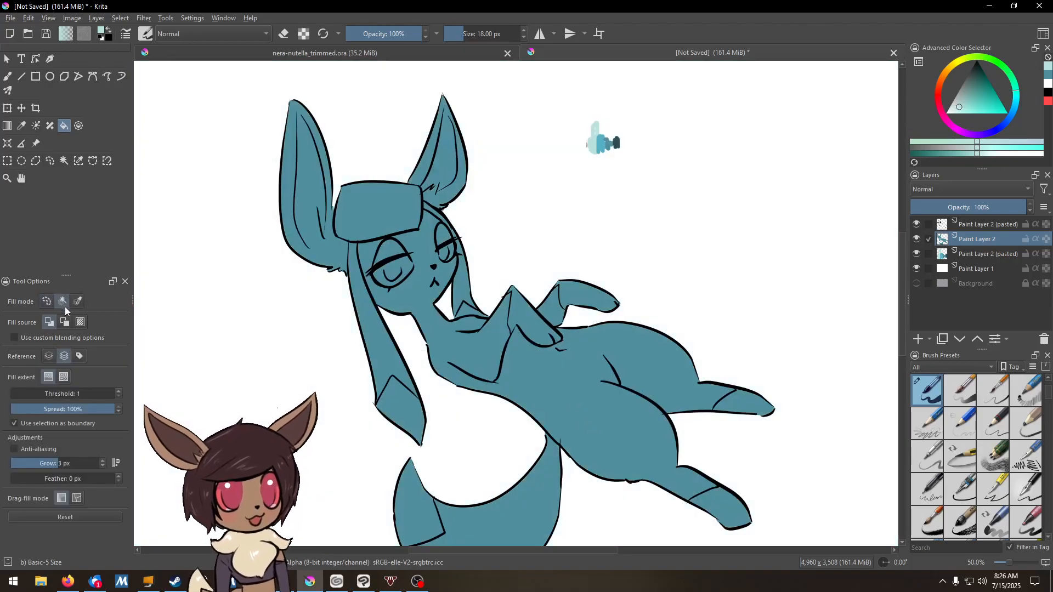
click(592, 424)
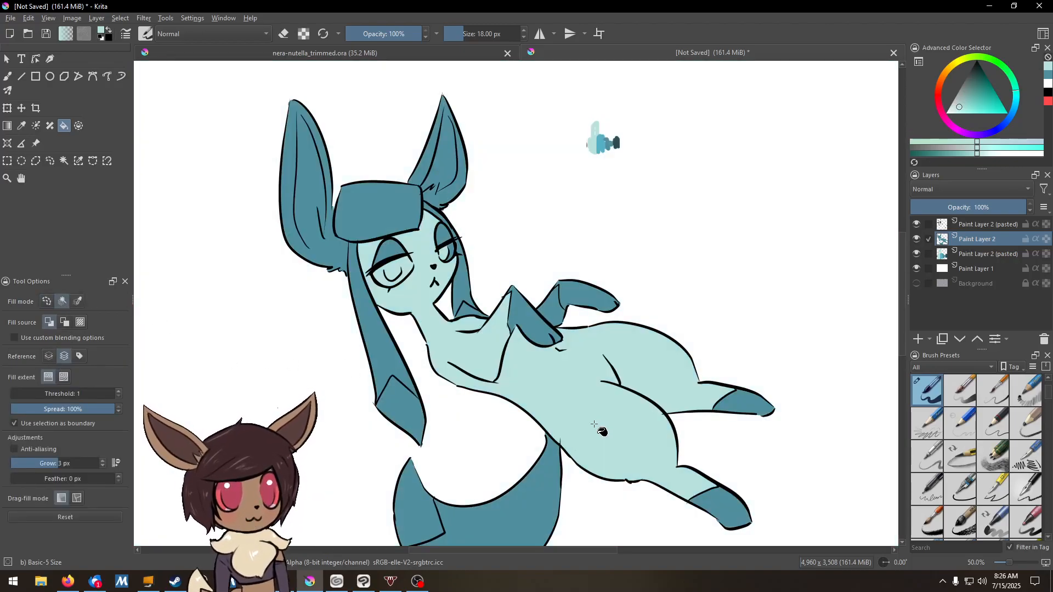
click(514, 497)
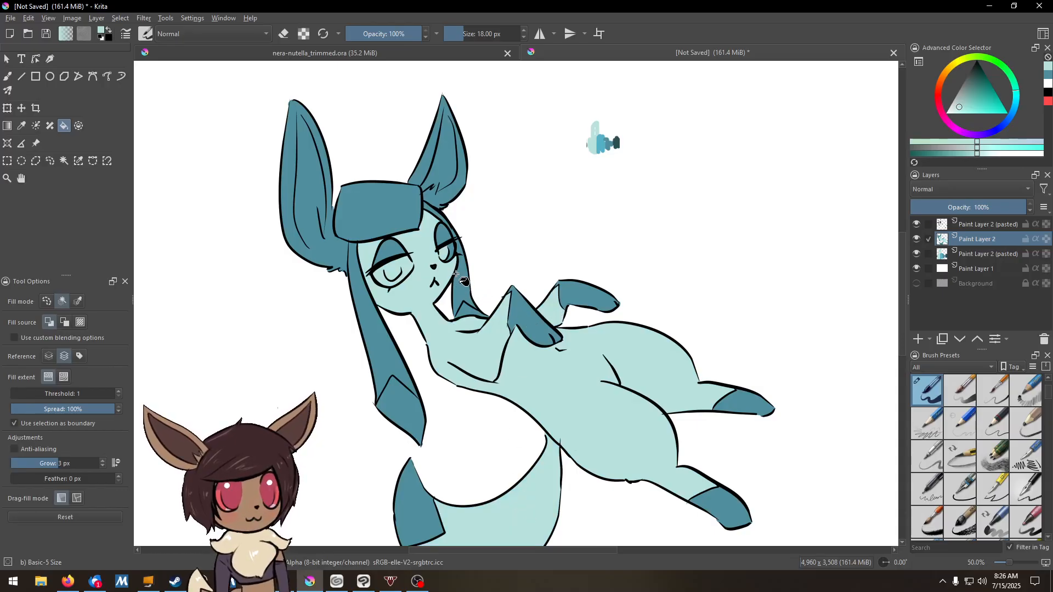
- Fill the bangs and both hair locks with the medium blue sampled from the color swatches
ctrl+click(602, 144)
click(373, 230)
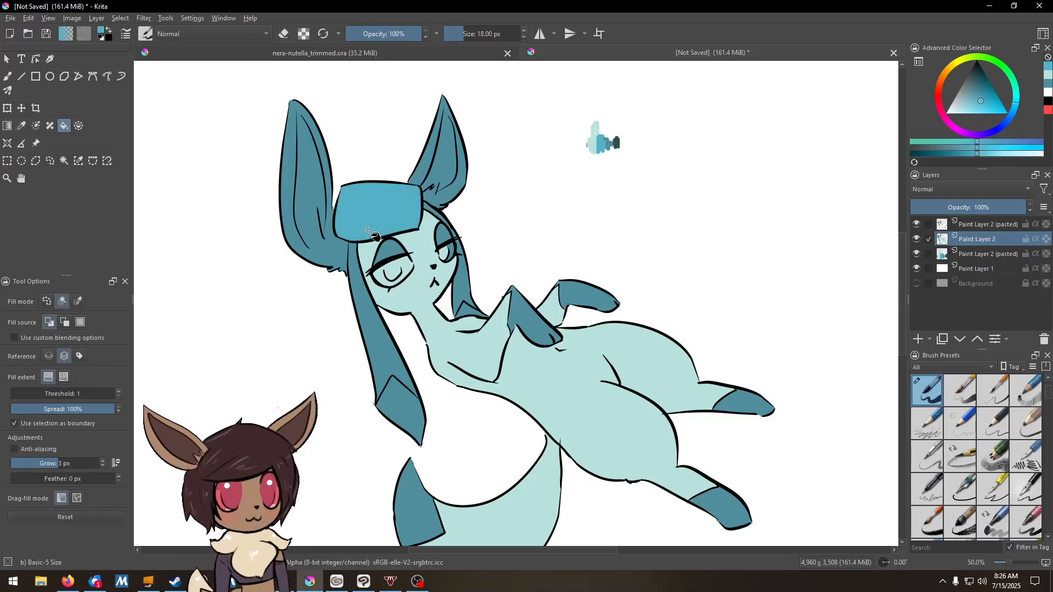
click(378, 317)
click(461, 268)
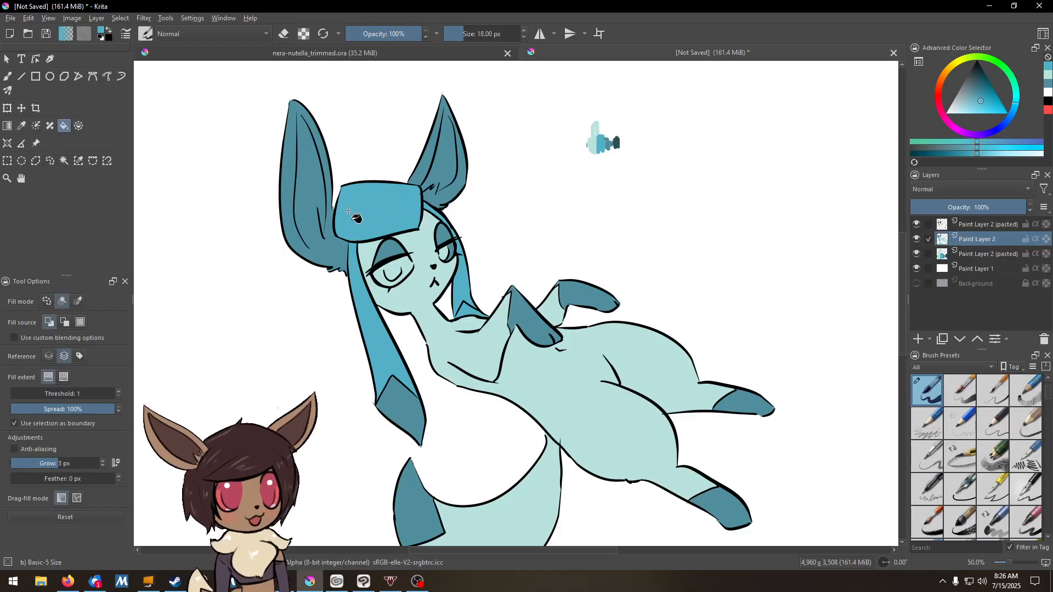
- Close the near ear's inner line and tip with light mint strokes and fill the outer fur of both ears mint
ctrl+click(422, 263)
key(b)
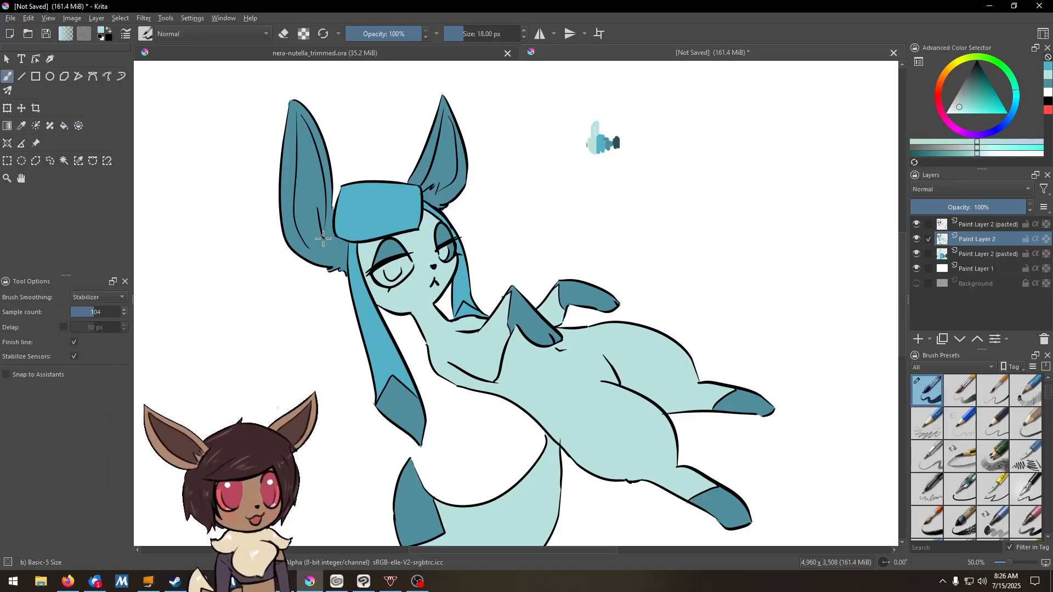
drag(309, 245, 307, 245)
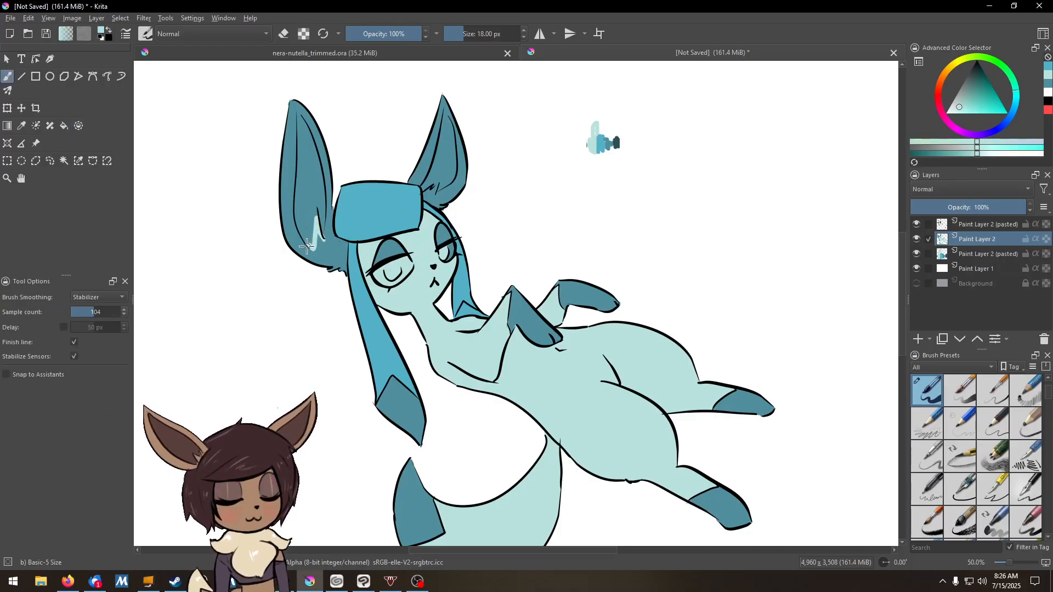
drag(298, 112, 306, 117)
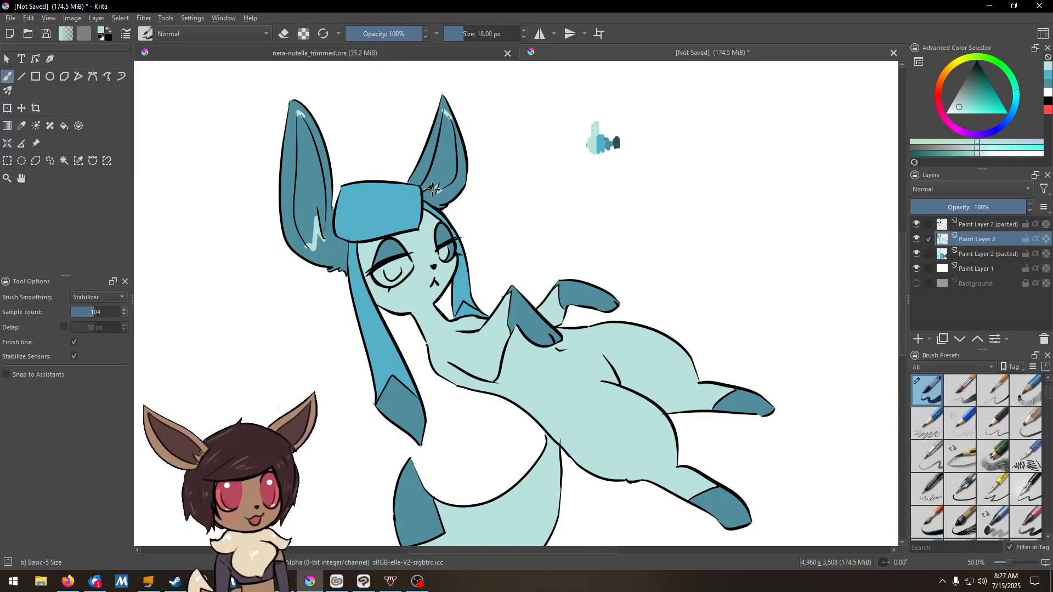
key(f)
click(444, 197)
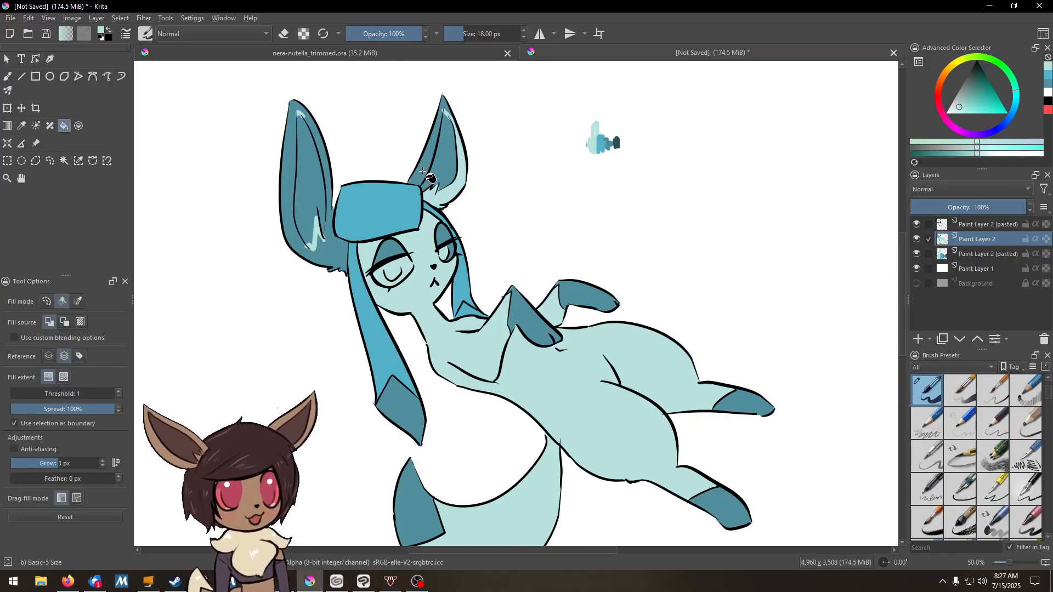
click(286, 182)
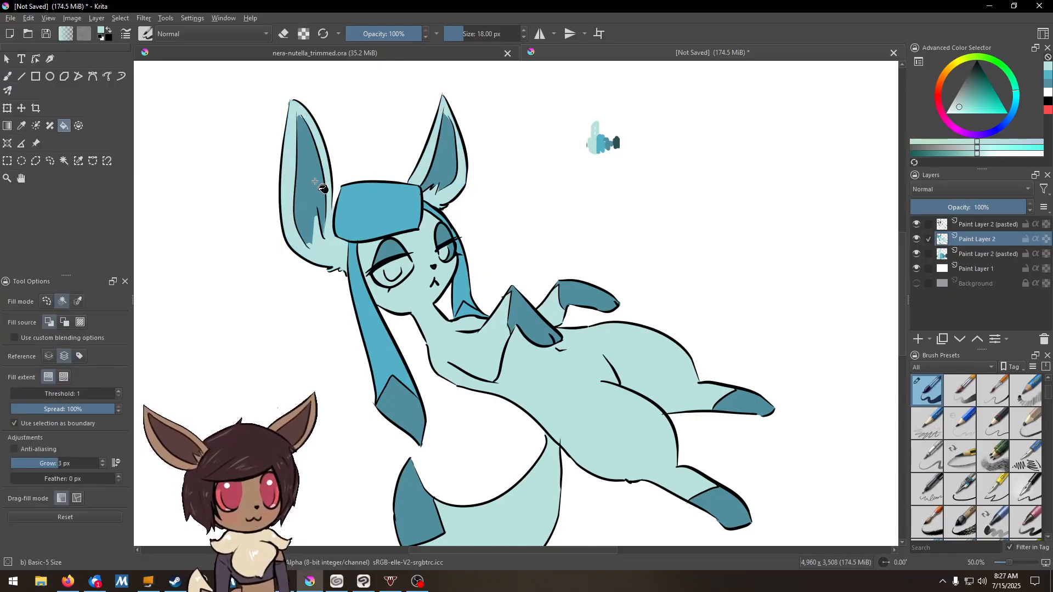
- Close the open edges of the pupil line with the dark teal swatch color and fill the eyes around the pupils with it
ctrl+click(616, 144)
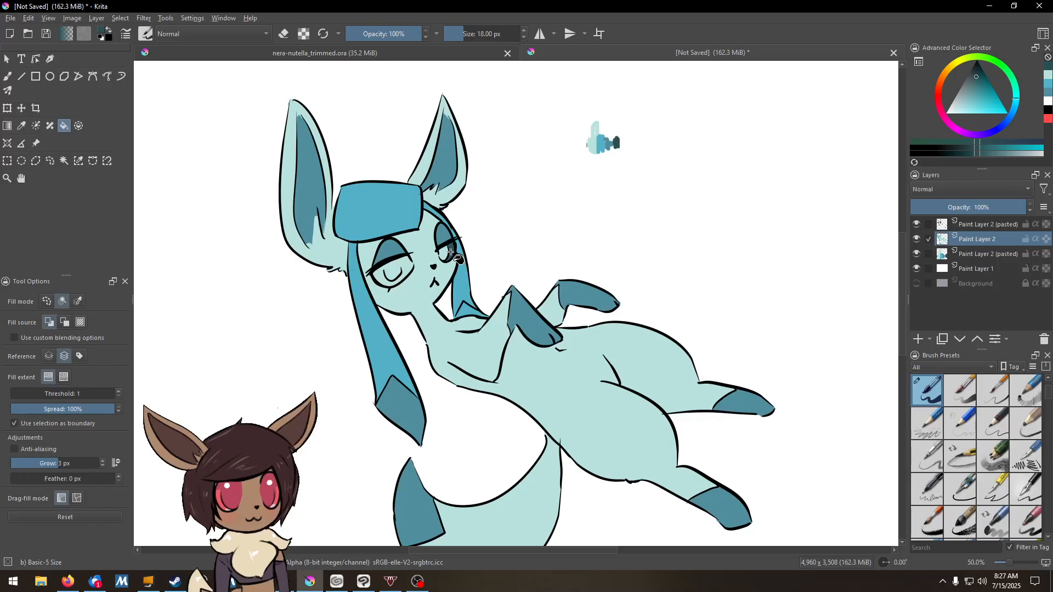
key(b)
drag(403, 271, 399, 256)
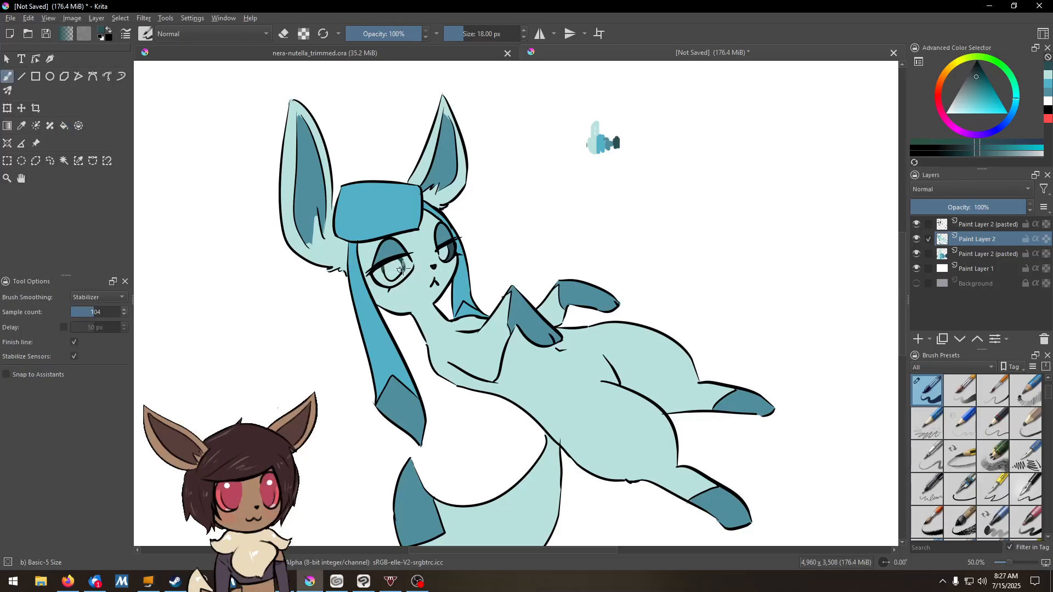
key(f)
click(412, 265)
key(ctrl+z)
key(b)
key(f)
click(412, 267)
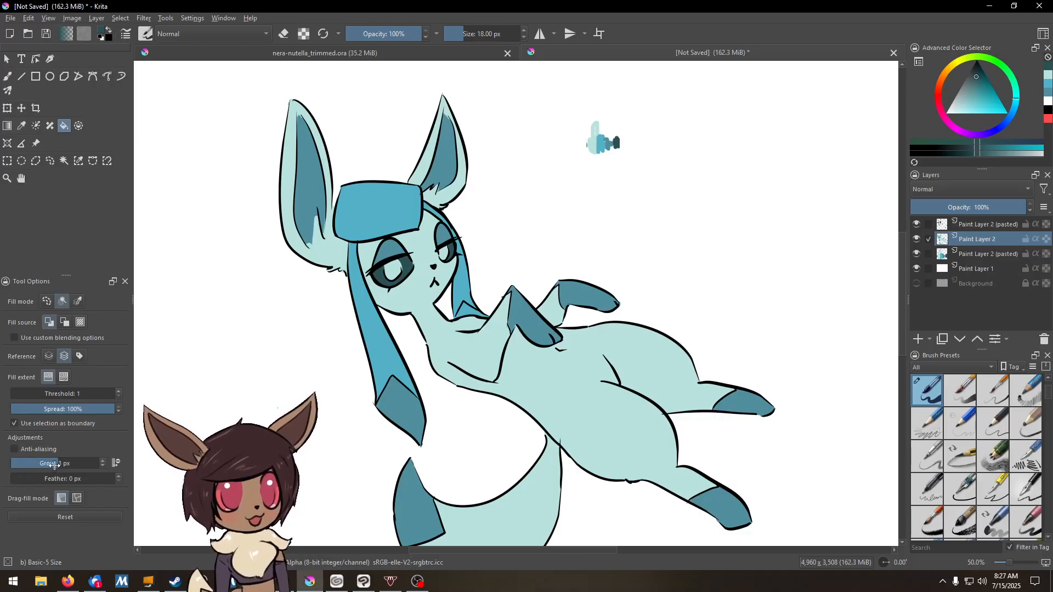
- Examine the dark teal eye fills up close for gaps along the line art
key(plus)
key(plus)
key(plus)
key(plus)
drag(230, 280, 587, 362)
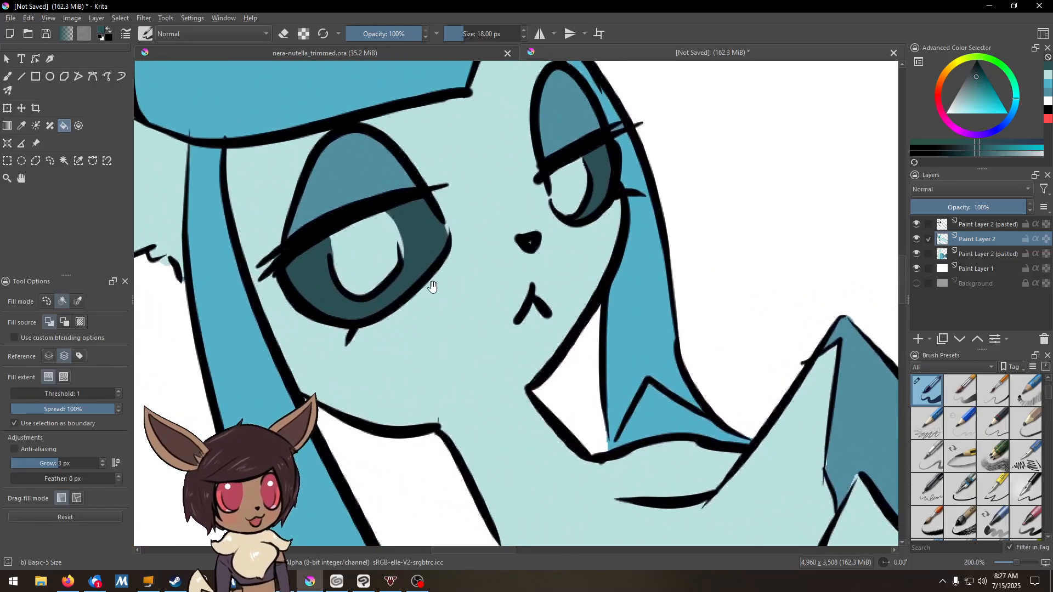
key(b)
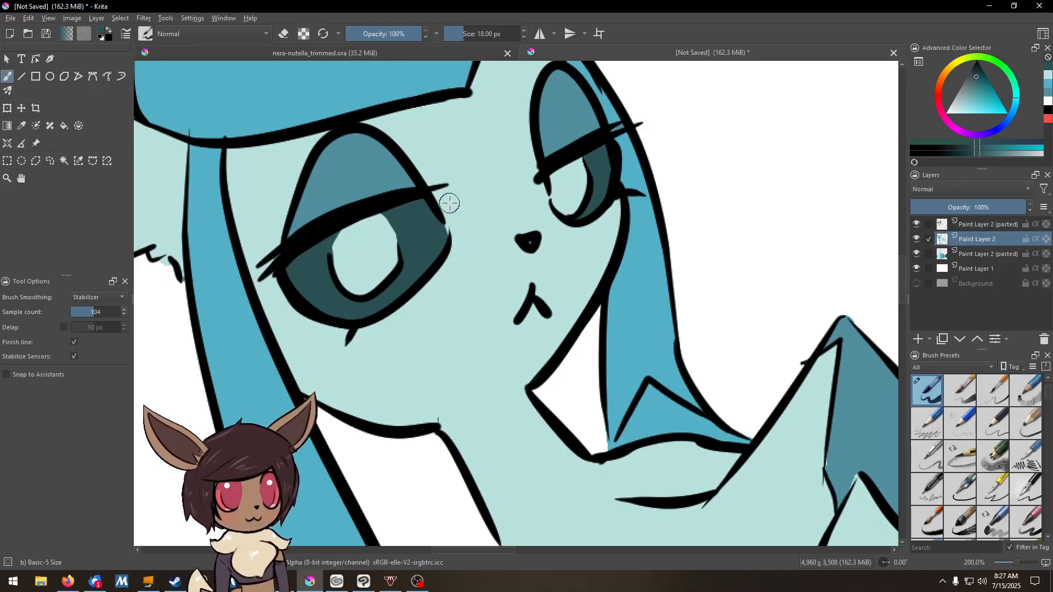
key(minus)
key(minus)
key(minus)
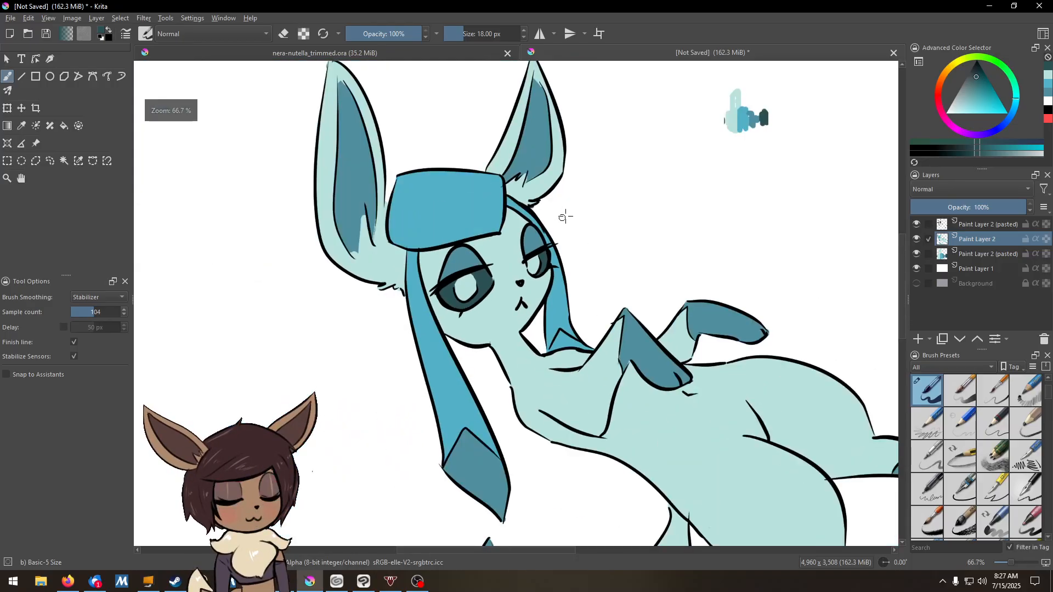
- Fill the pupils of both eyes with white sampled from the background
ctrl+click(635, 205)
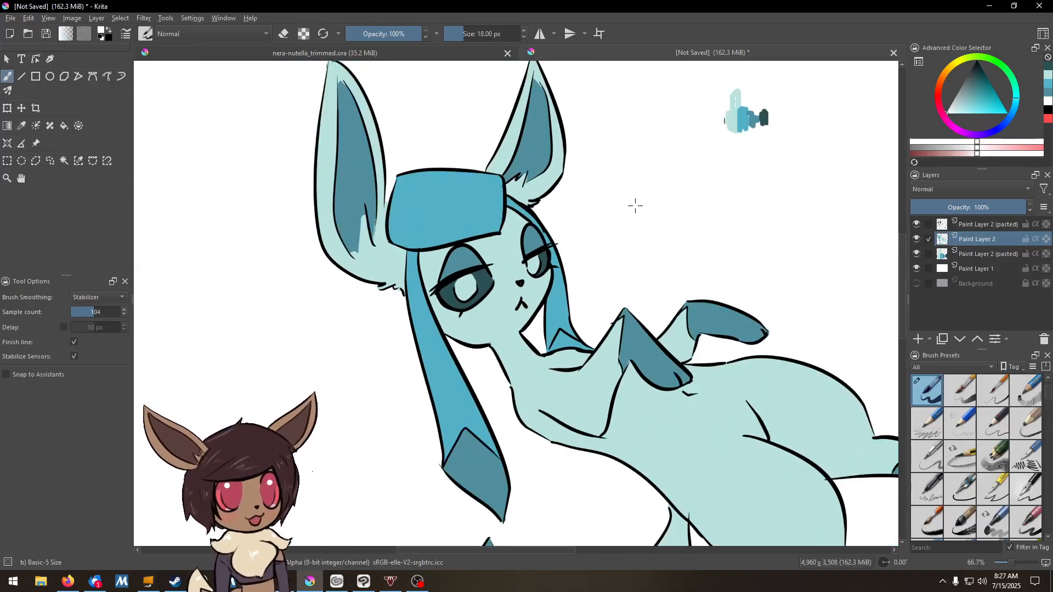
key(f)
click(531, 266)
click(470, 289)
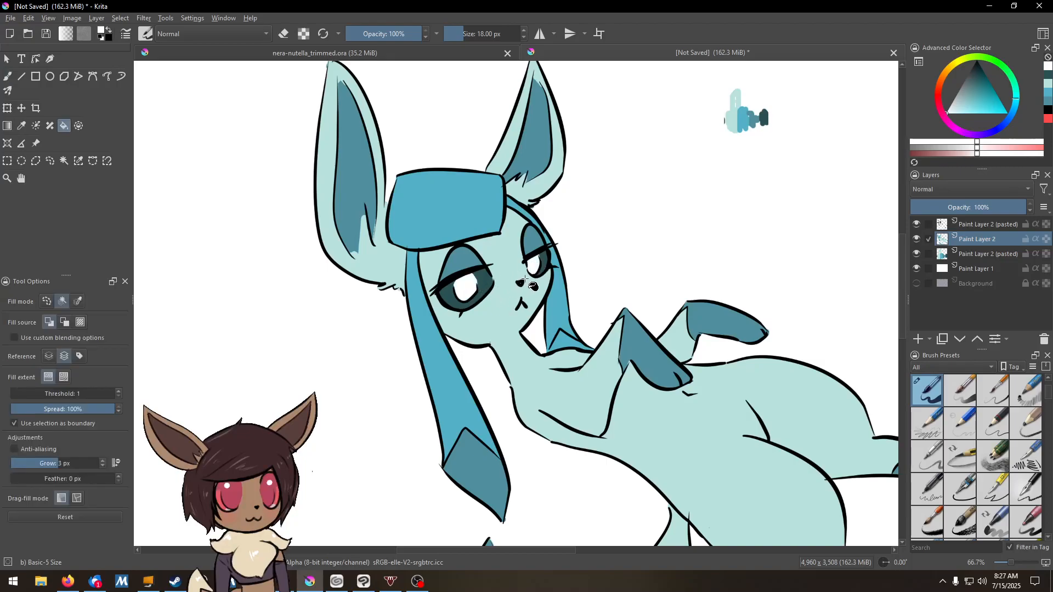
- Touch up the upper edges of both white pupils with brush strokes in the dark teal sampled from the eye
key(b)
ctrl+click(541, 258)
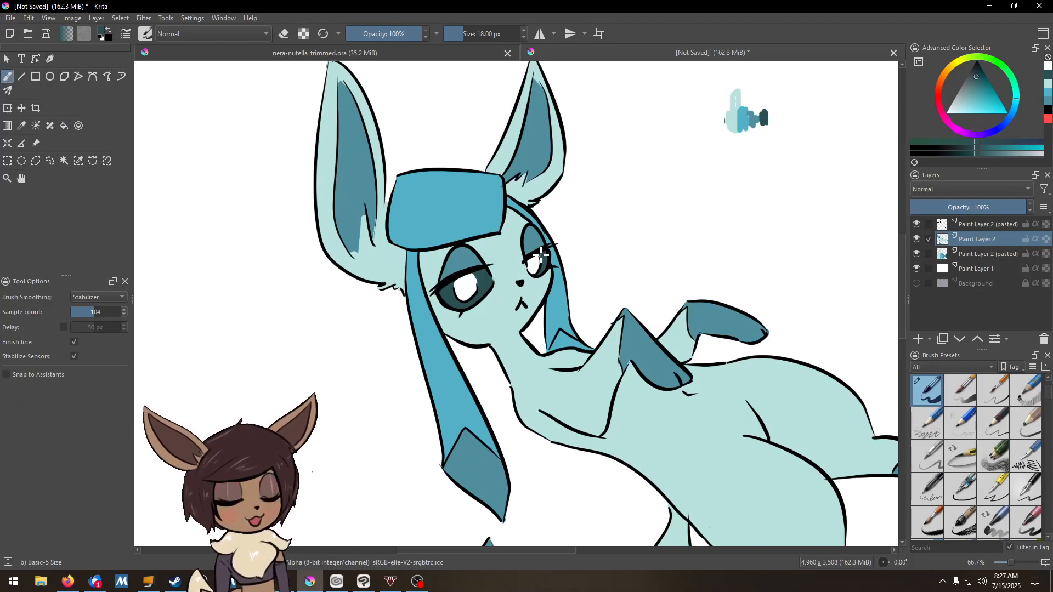
drag(541, 256, 536, 258)
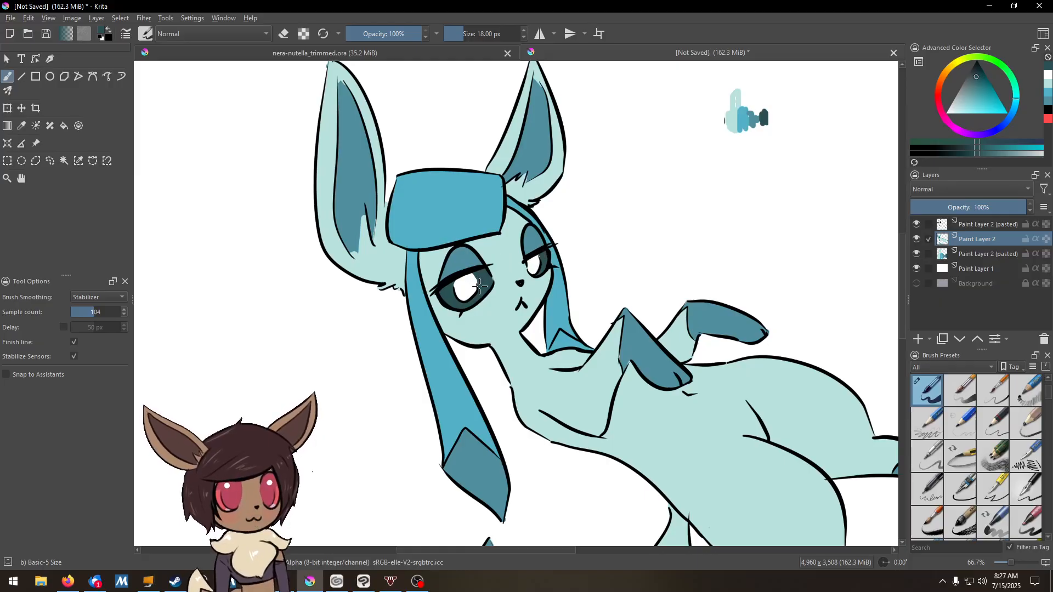
drag(477, 279, 475, 275)
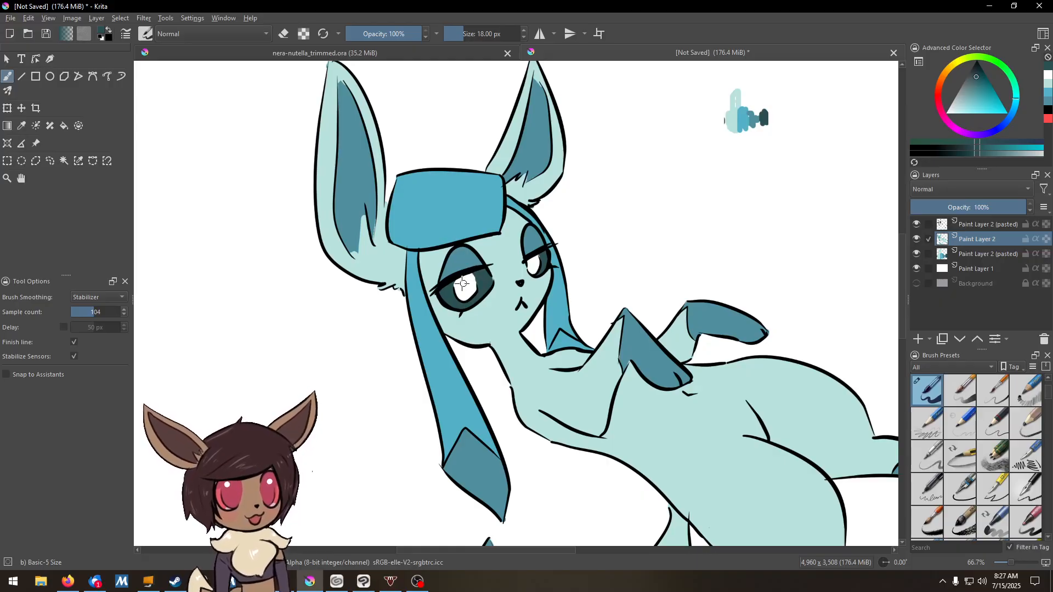
- View the whole colored character and select the Enclose and Fill tool to review its options
drag(628, 286, 497, 302)
key(ctrl+minus)
key(ctrl+minus)
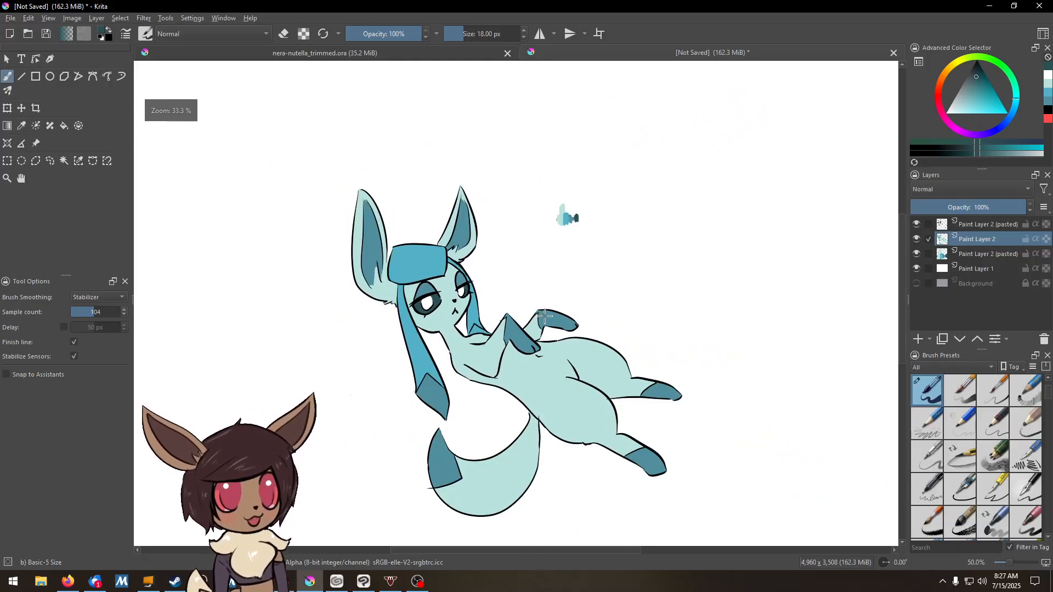
drag(586, 342, 576, 293)
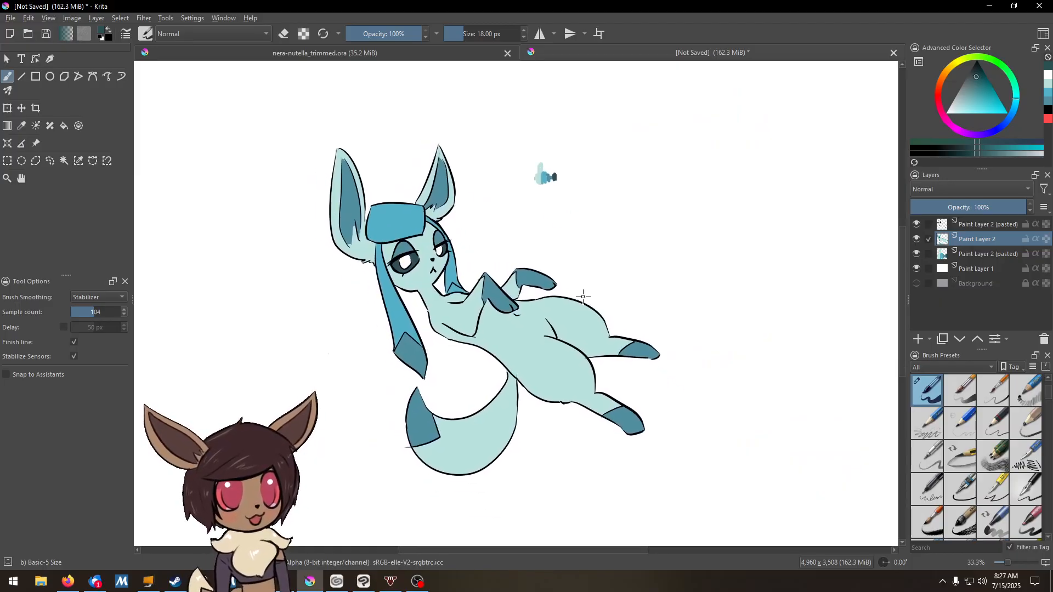
click(79, 127)
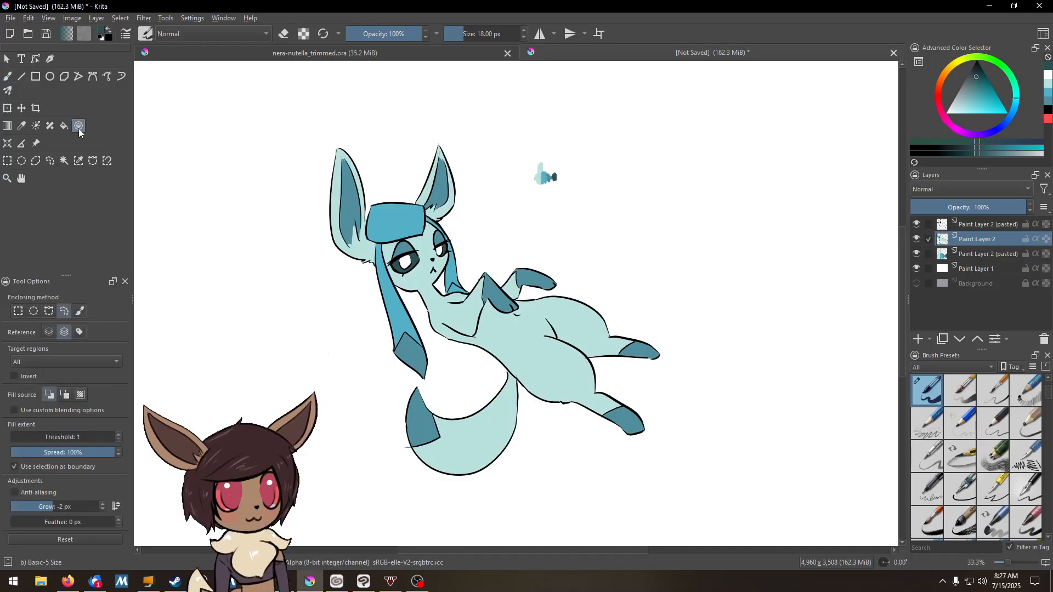
- Switch to Clip Studio Paint and select the Enclose and fill sub tool to compare its settings
click(367, 581)
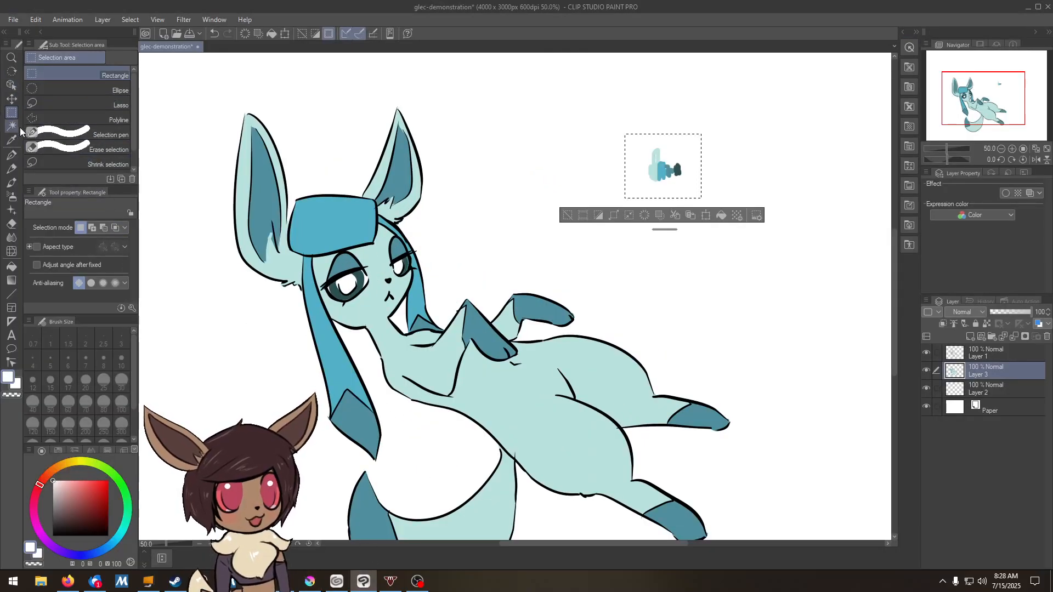
click(12, 267)
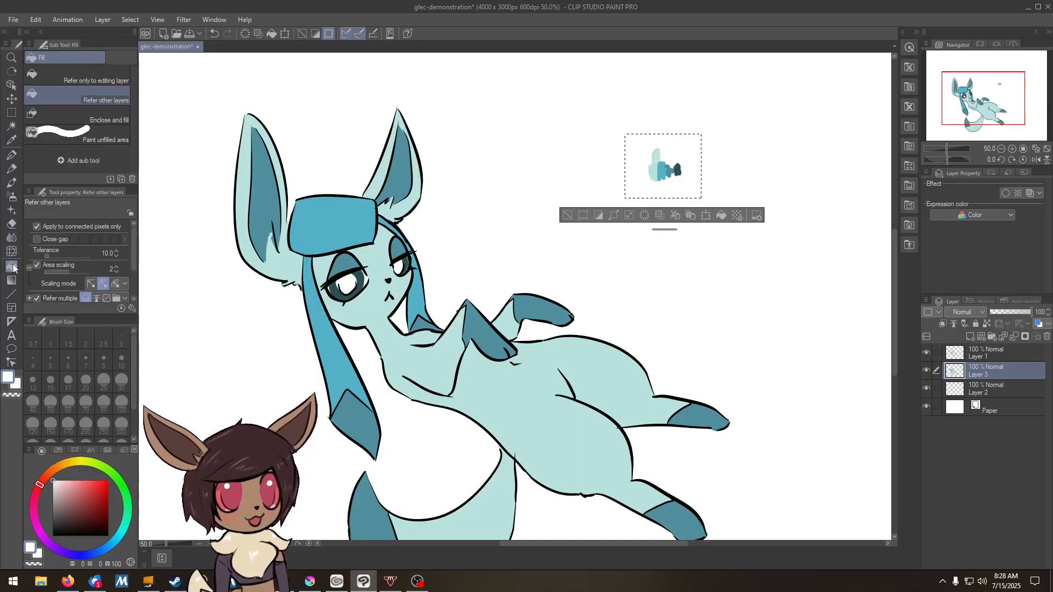
click(73, 121)
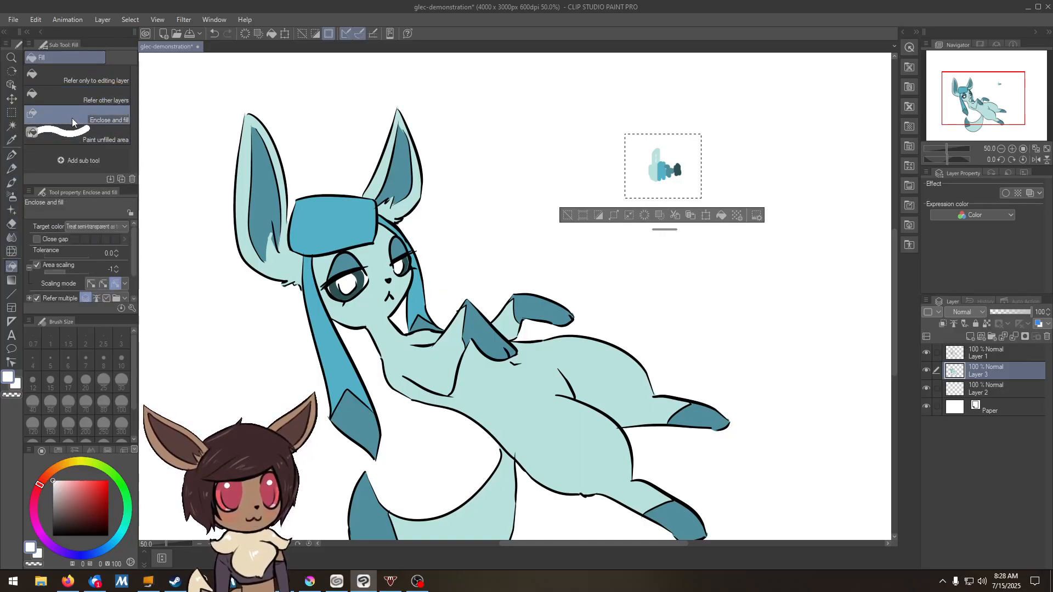